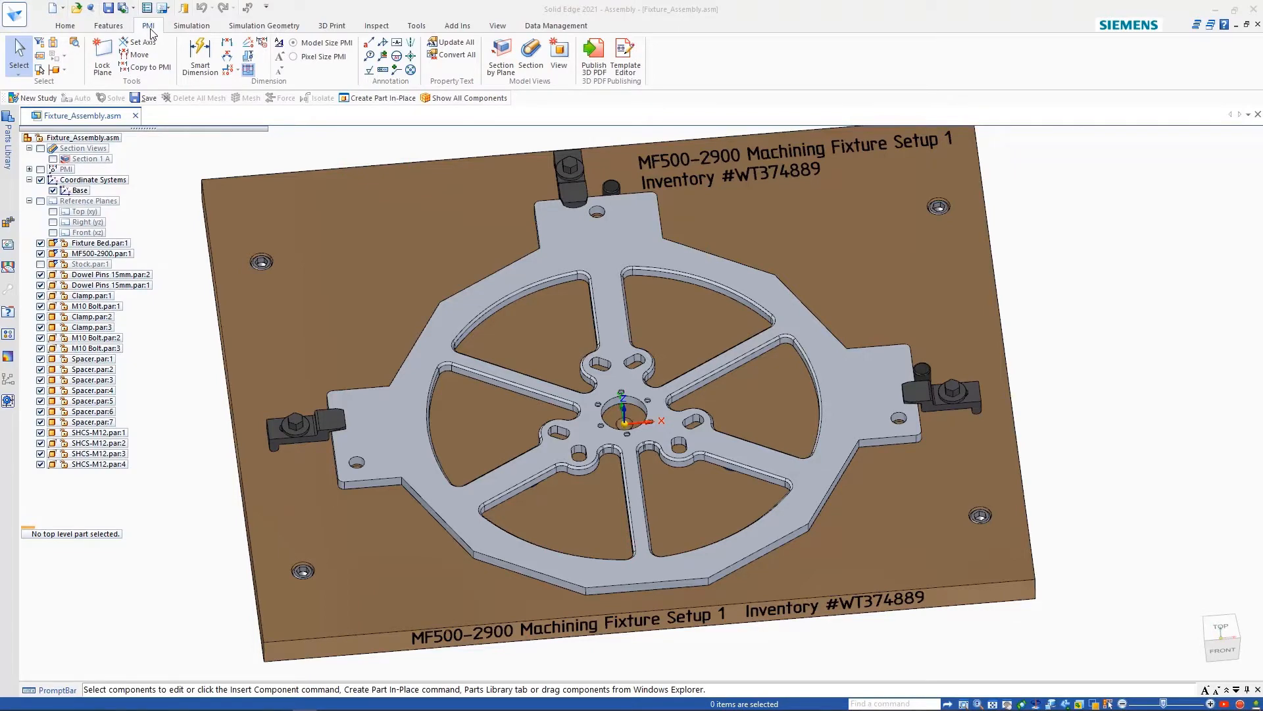
Open the MF500-2900 wheel plate part from the fixture assembly in its own document.
{"action": "left_click", "coordinate": [631, 269]}
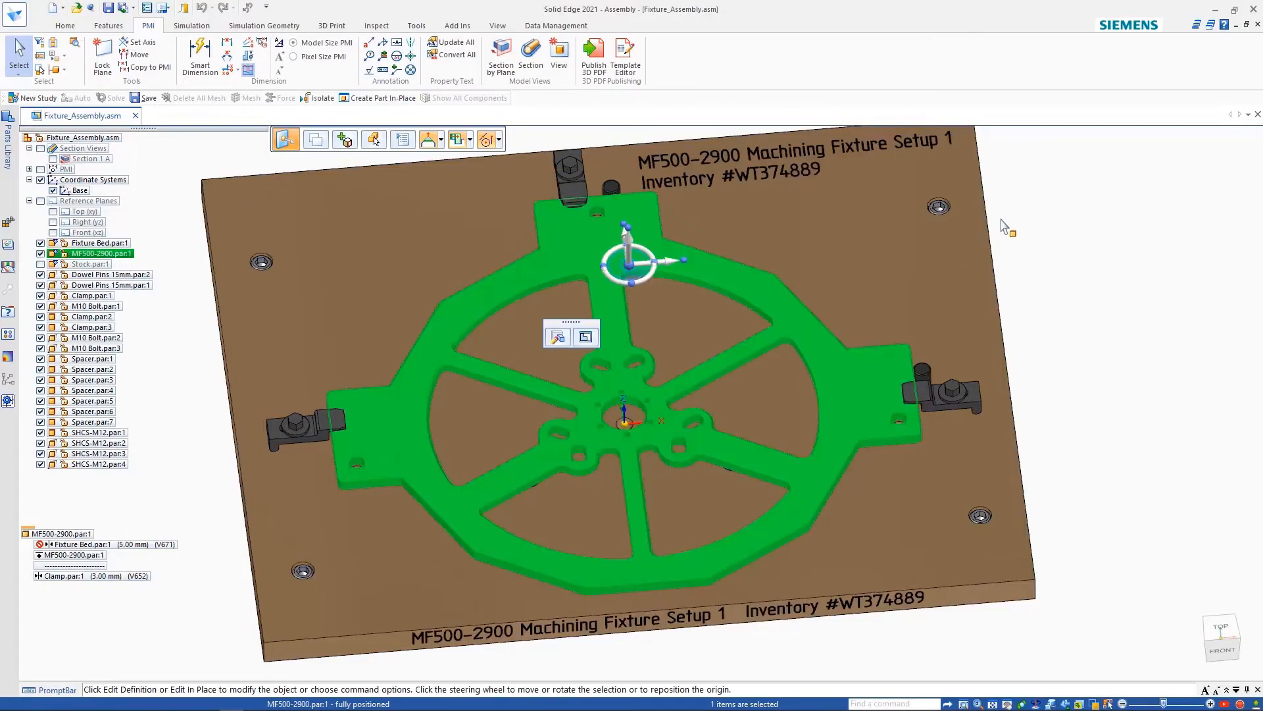
{"action": "right_click", "coordinate": [1003, 224]}
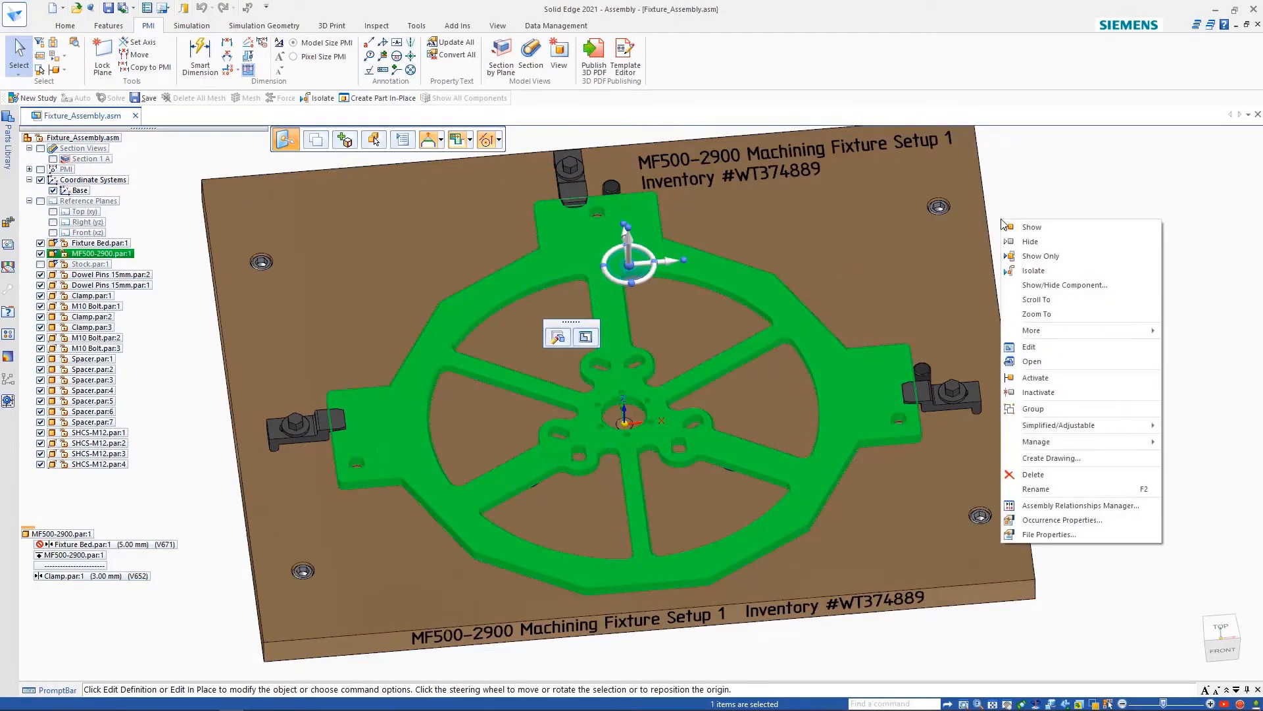
{"action": "left_click", "coordinate": [1032, 361]}
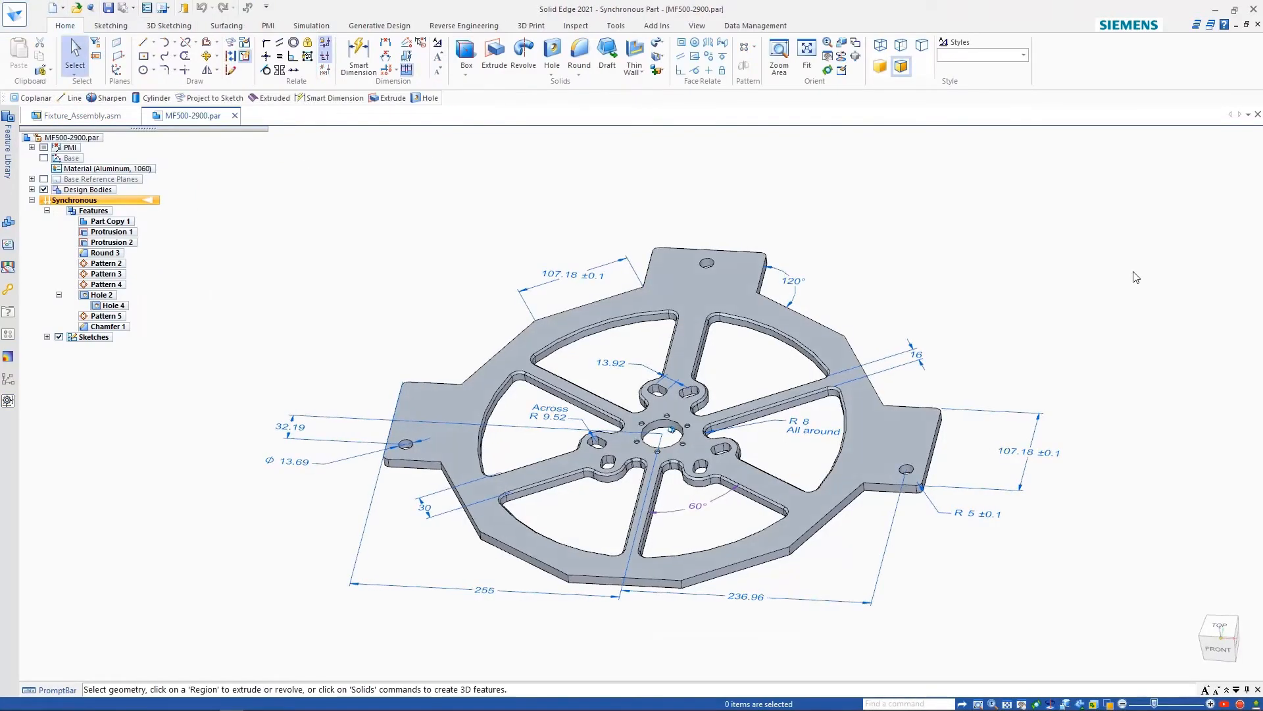
Hide all PMI in the part and expand the Isometric and Top View model views to list their contents.
{"action": "left_click", "coordinate": [268, 26]}
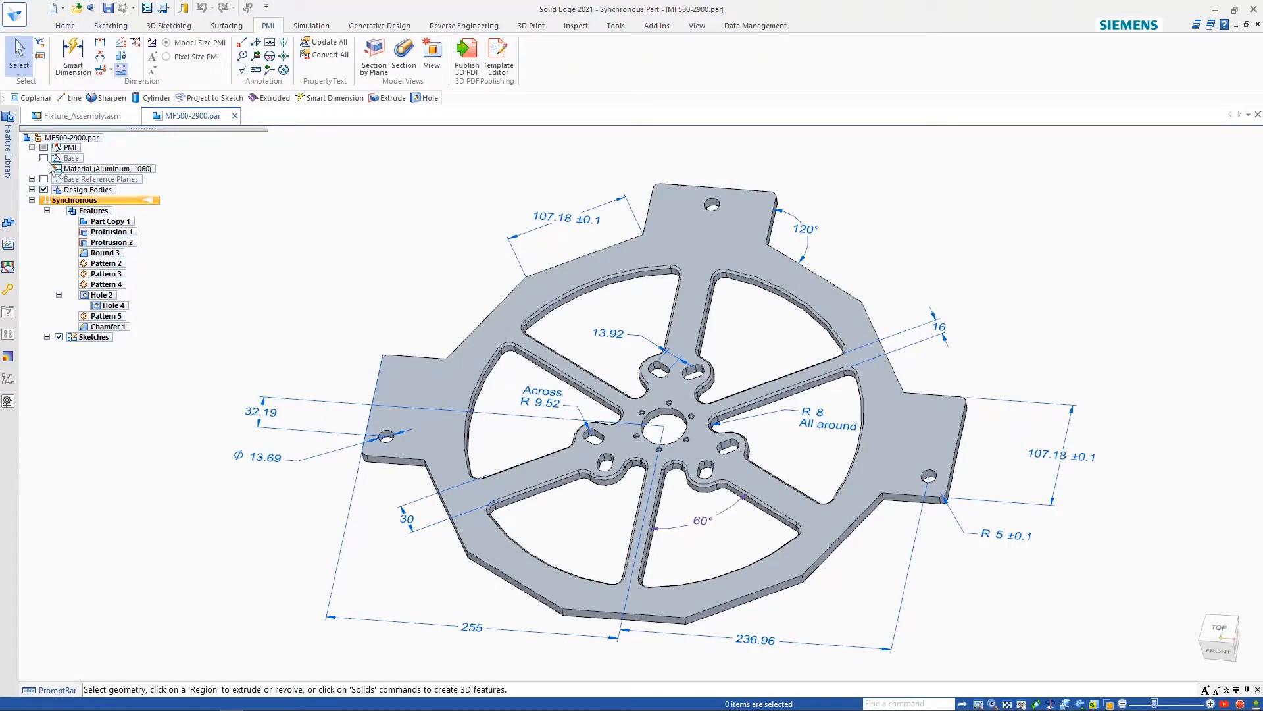
{"action": "left_click", "coordinate": [32, 148]}
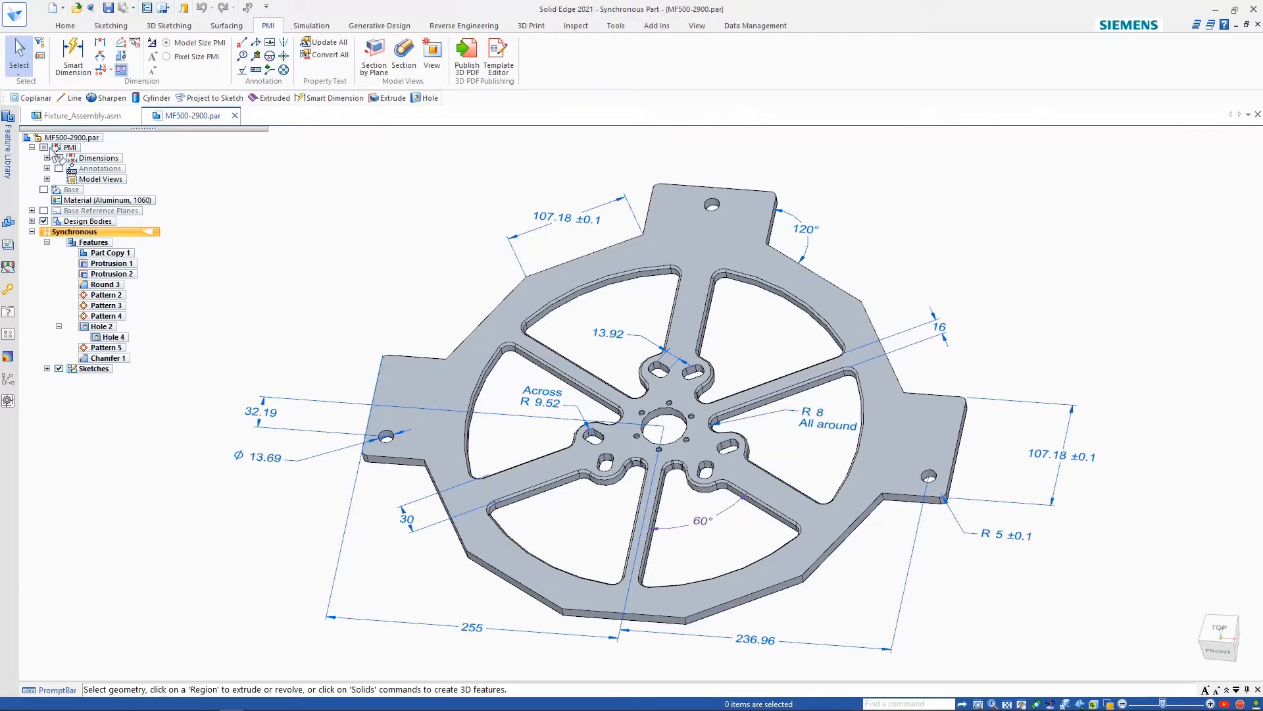
{"action": "left_click", "coordinate": [44, 147]}
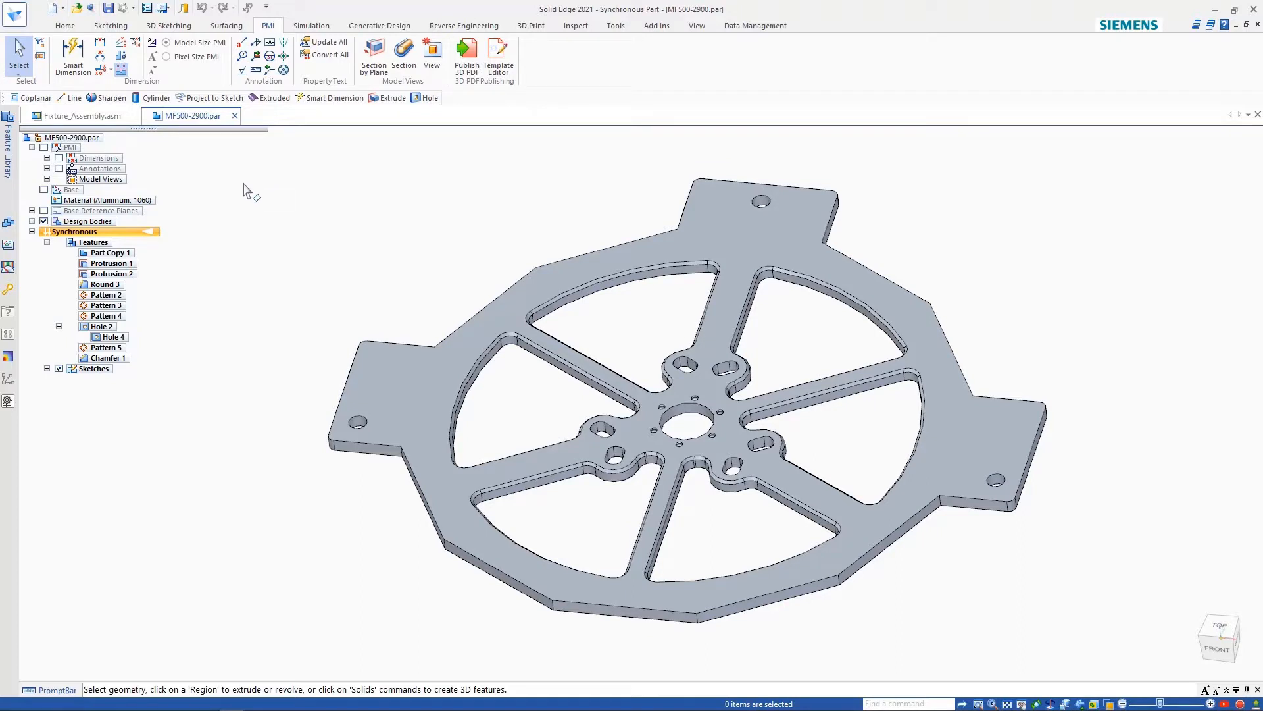
{"action": "left_click", "coordinate": [47, 179]}
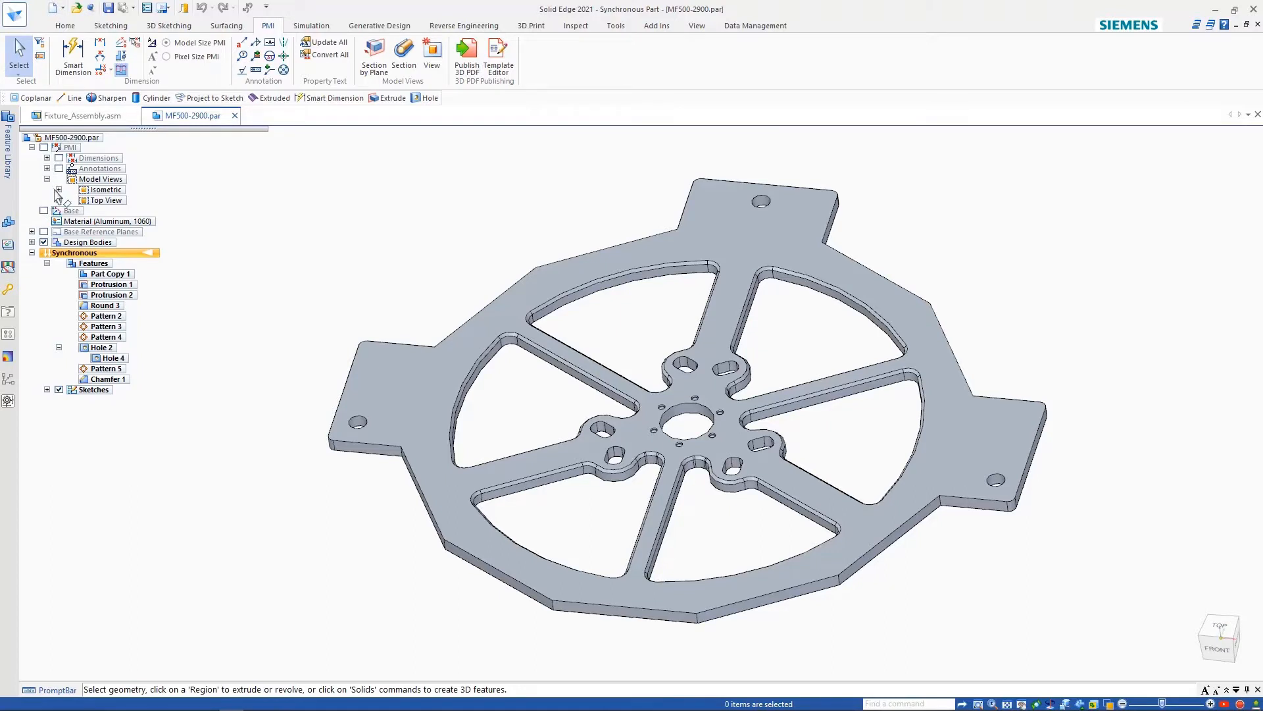
{"action": "left_click", "coordinate": [59, 191]}
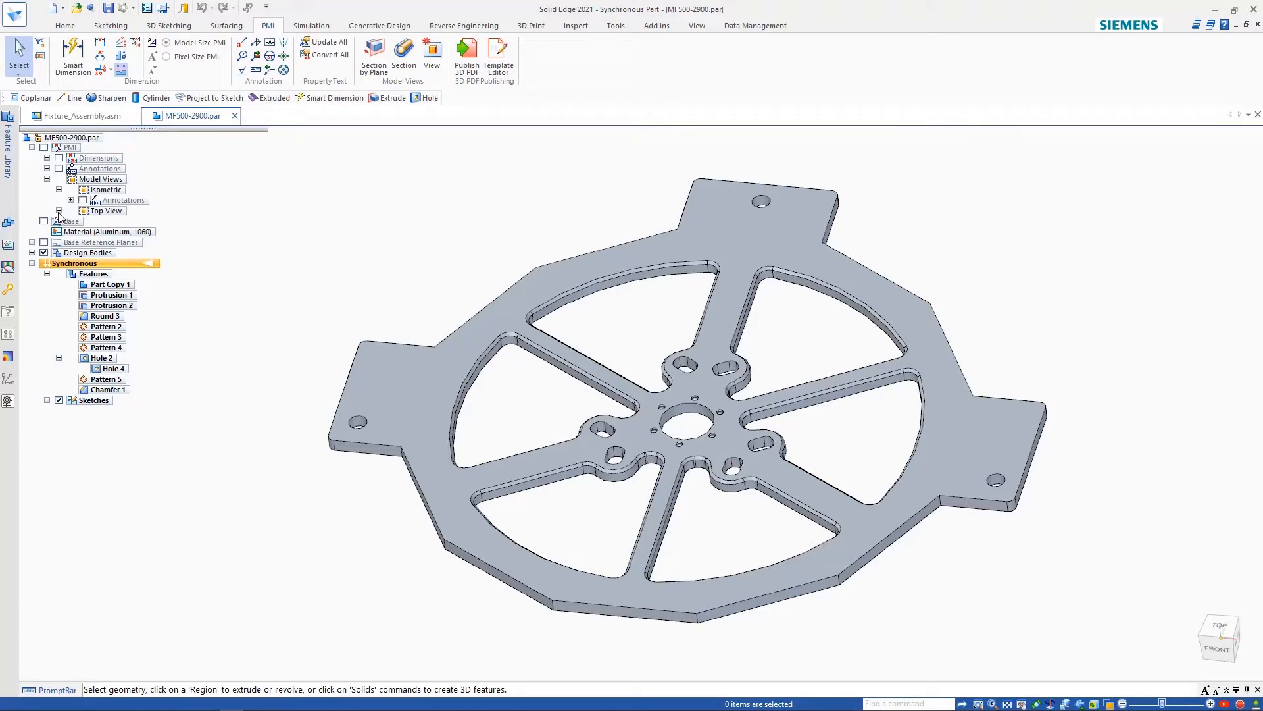
{"action": "left_click", "coordinate": [59, 212]}
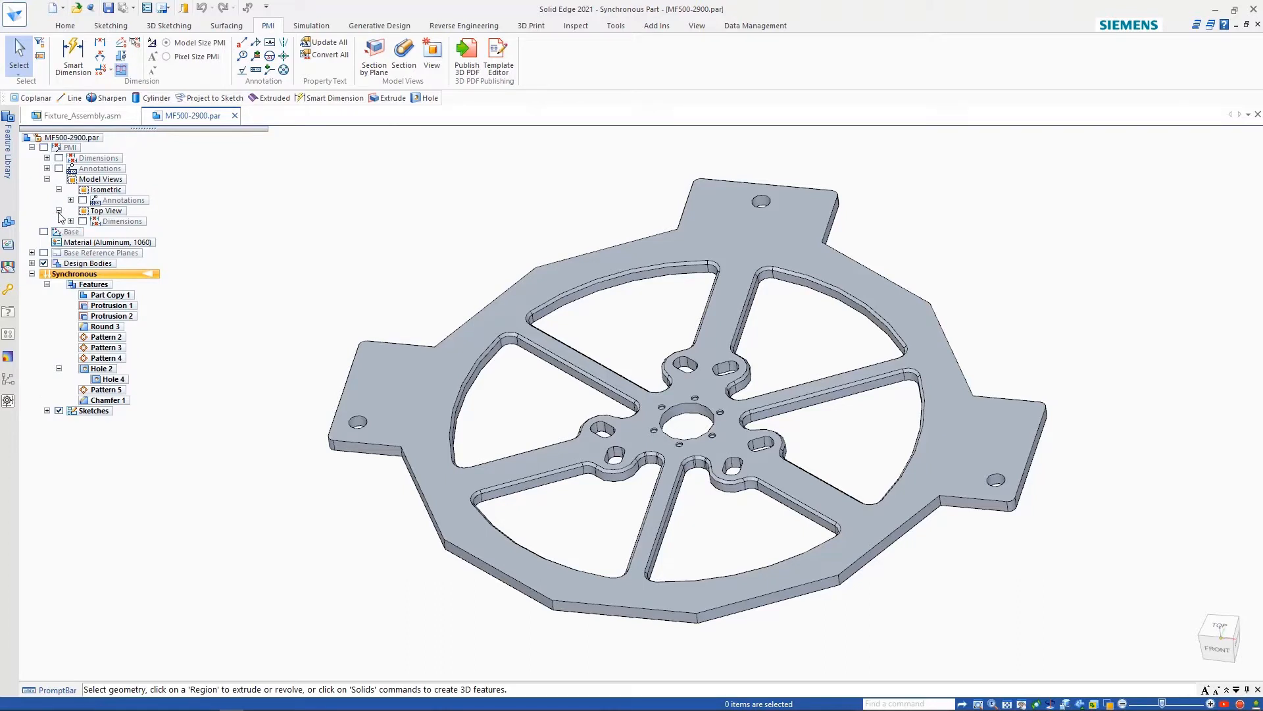
Apply the Top View model view, followed by the Isometric model view, to display the PMI stored in each.
{"action": "right_click", "coordinate": [97, 212]}
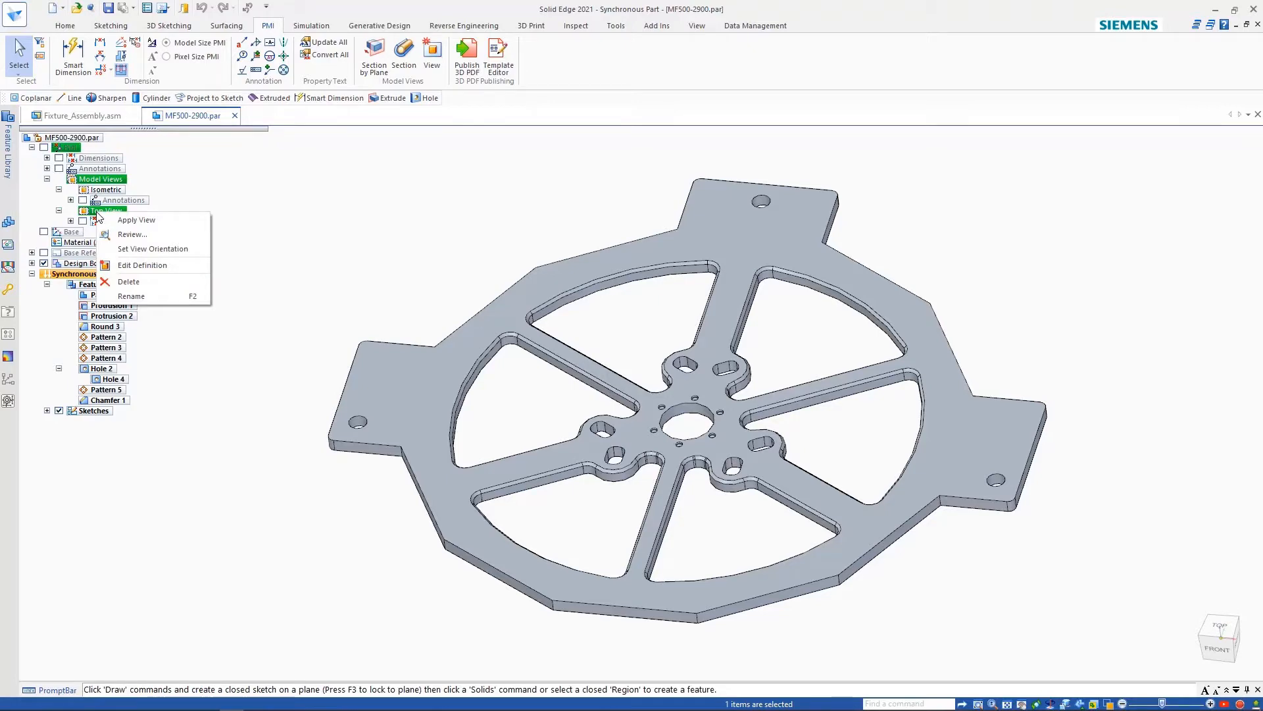
{"action": "left_click", "coordinate": [137, 221]}
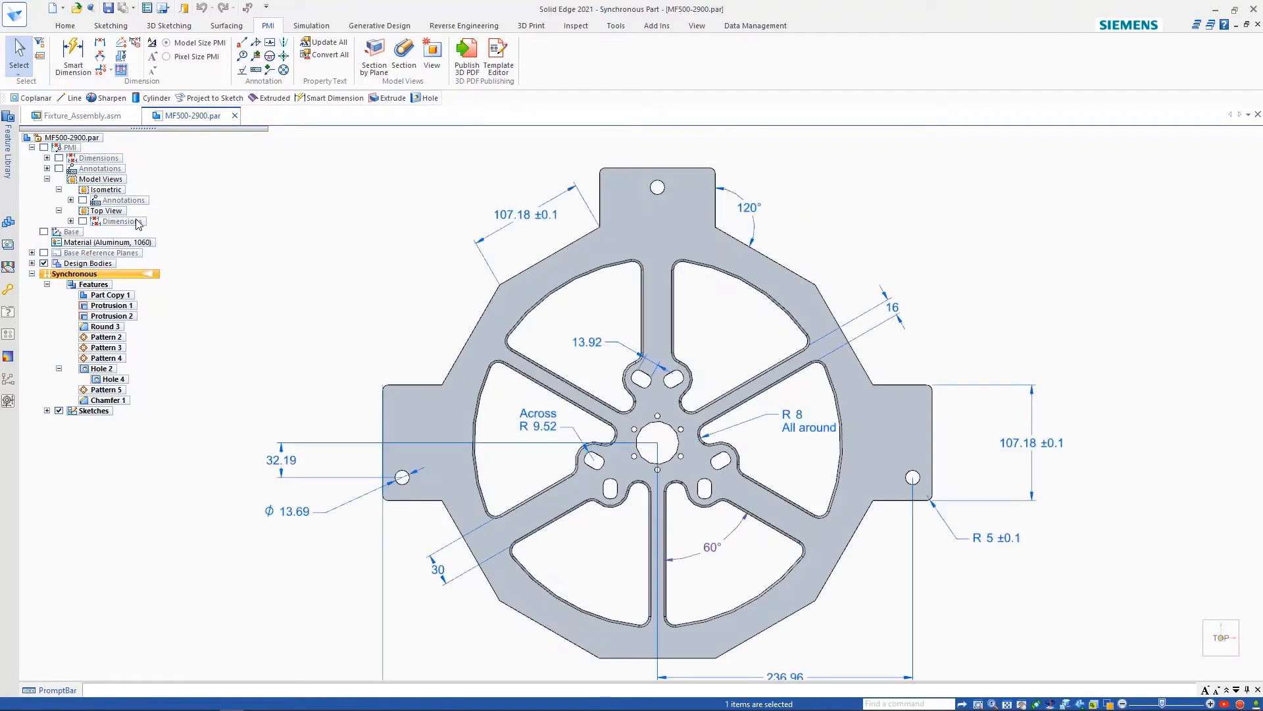
{"action": "left_click", "coordinate": [107, 192]}
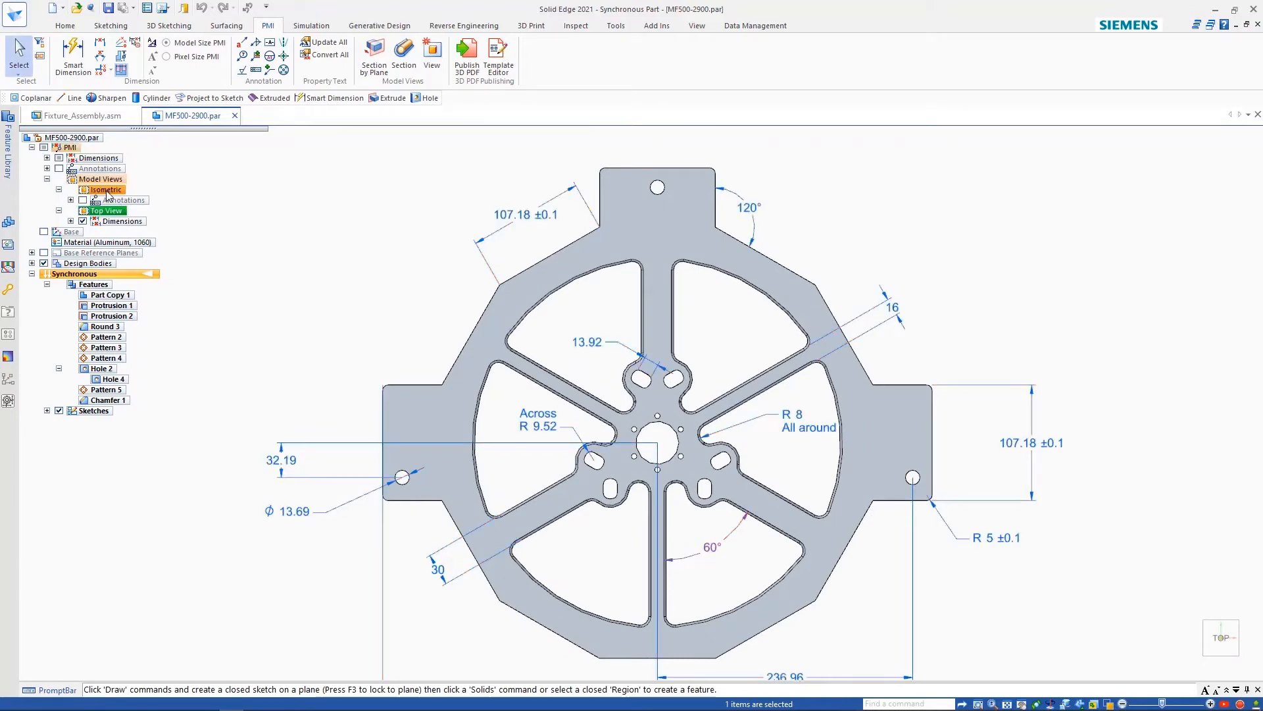
{"action": "right_click", "coordinate": [109, 196]}
{"action": "left_click", "coordinate": [143, 199]}
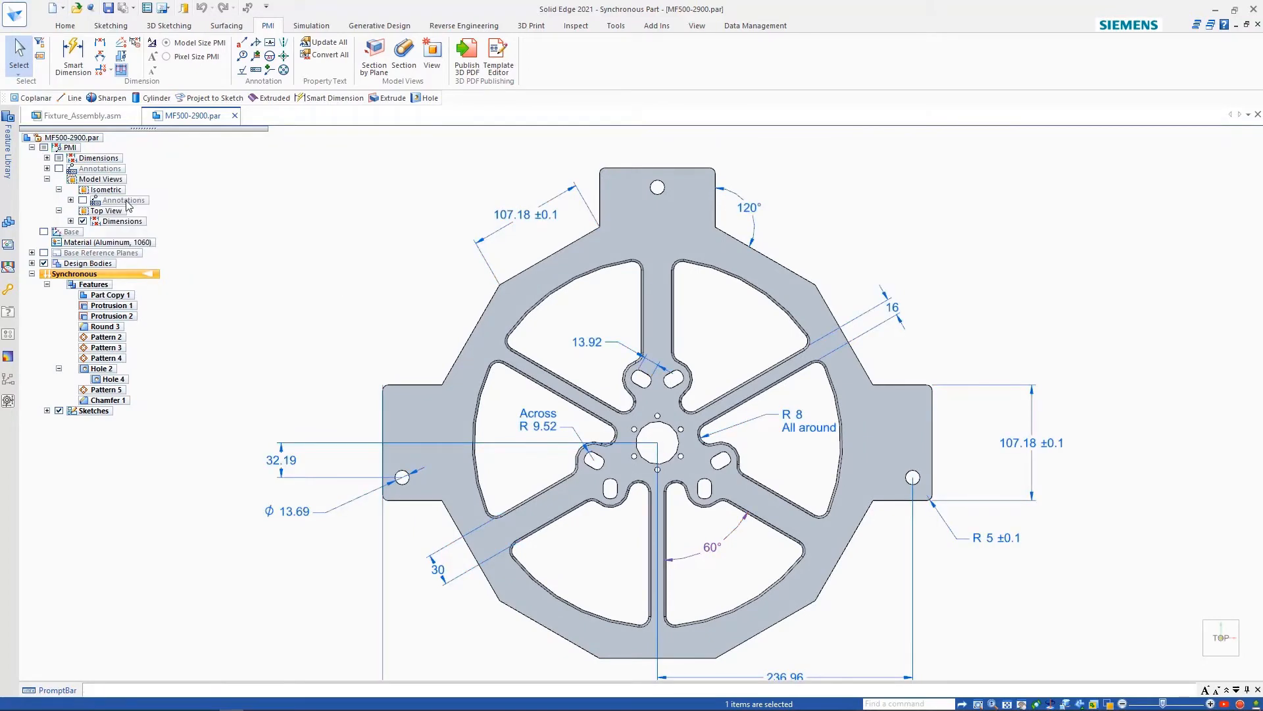
{"action": "left_click", "coordinate": [522, 183]}
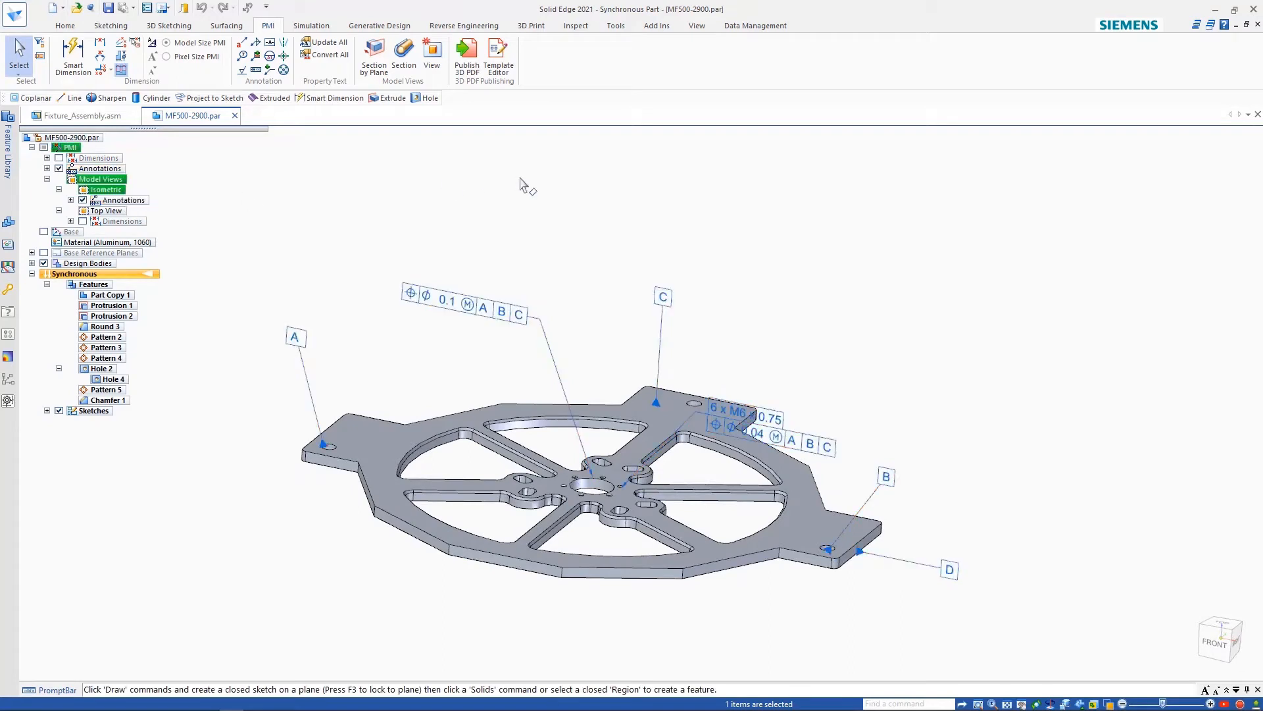
Review the 0.1 position feature control frame's properties and its datum frame reference text sources, leaving them unedited.
{"action": "left_click", "coordinate": [486, 313]}
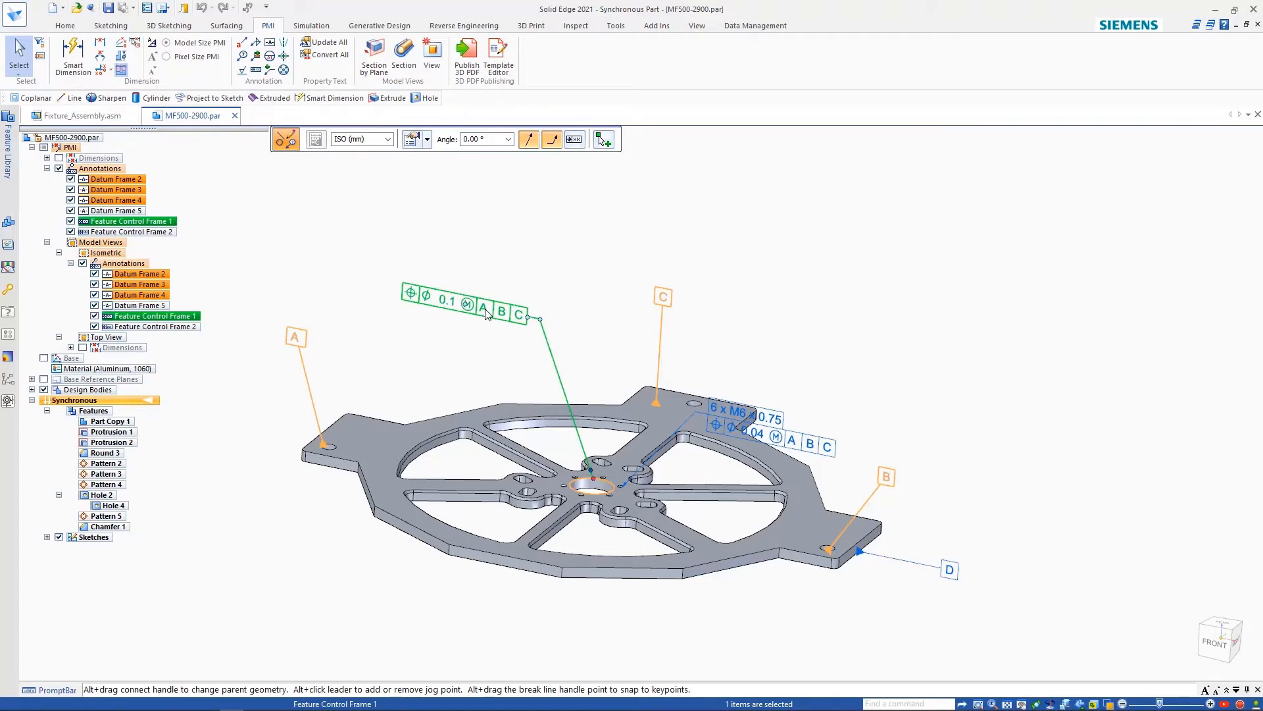
{"action": "left_click", "coordinate": [411, 140]}
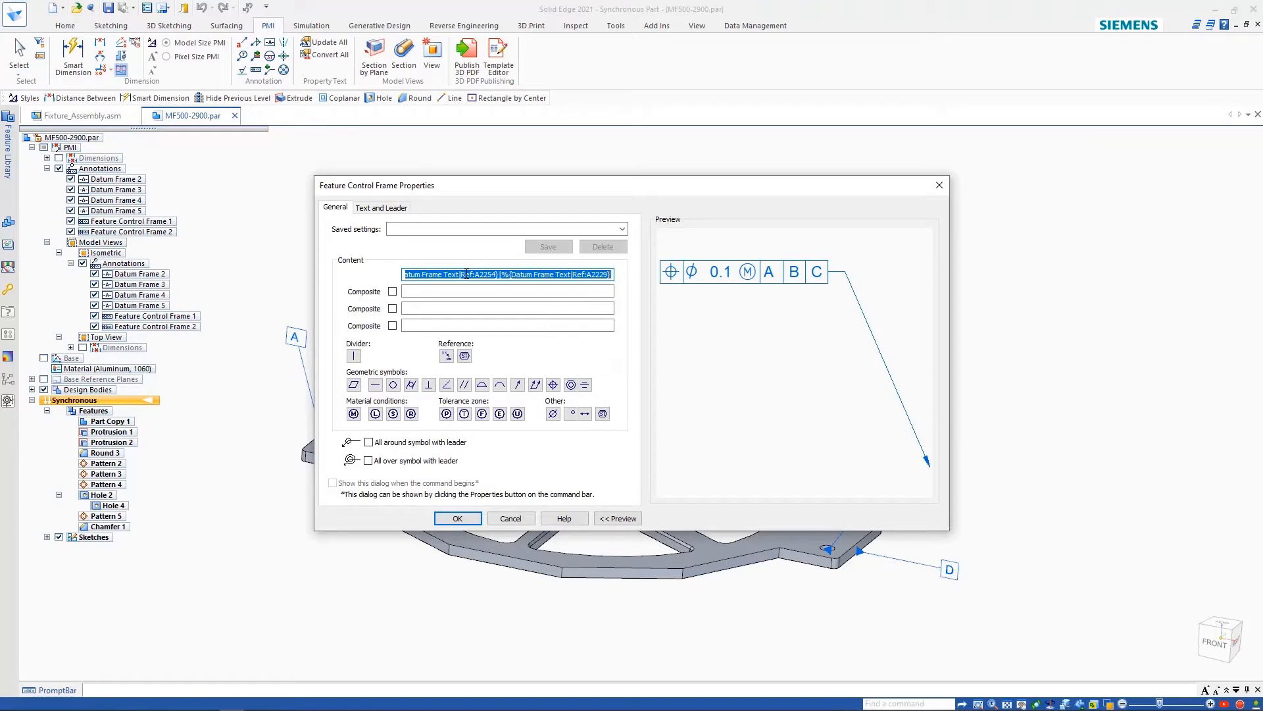
{"action": "left_click", "coordinate": [447, 356]}
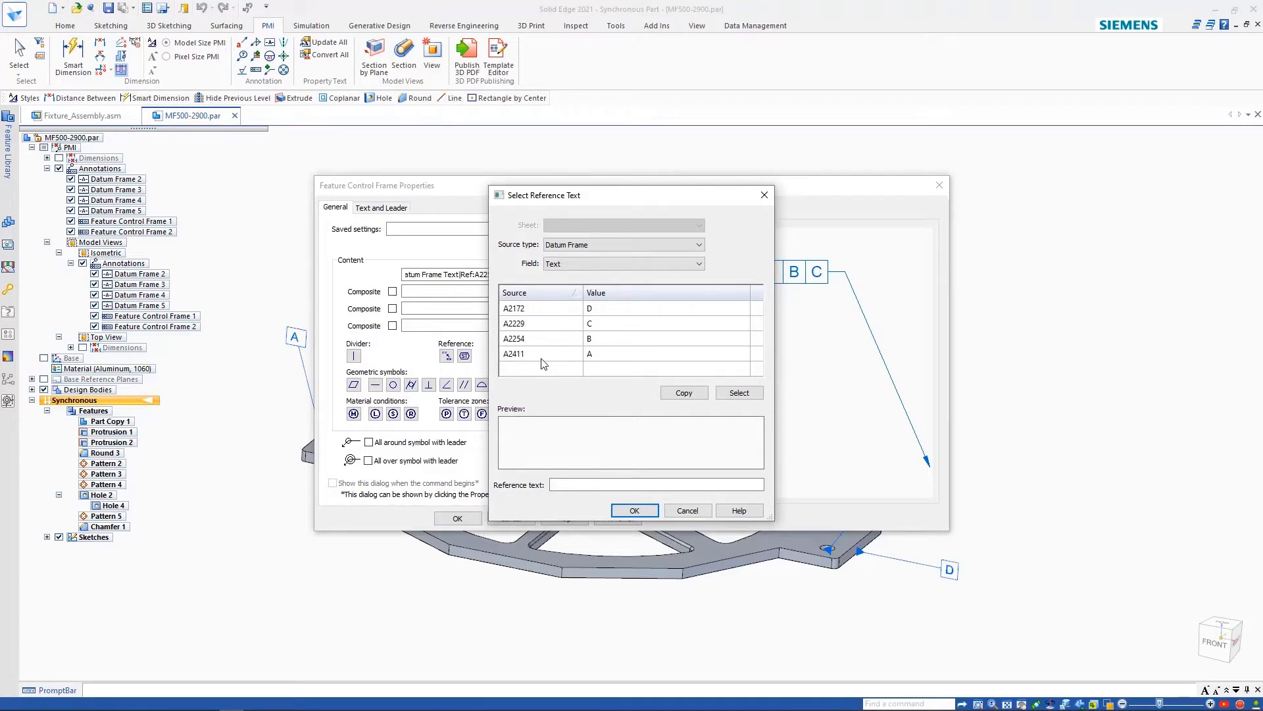
{"action": "left_click", "coordinate": [687, 511]}
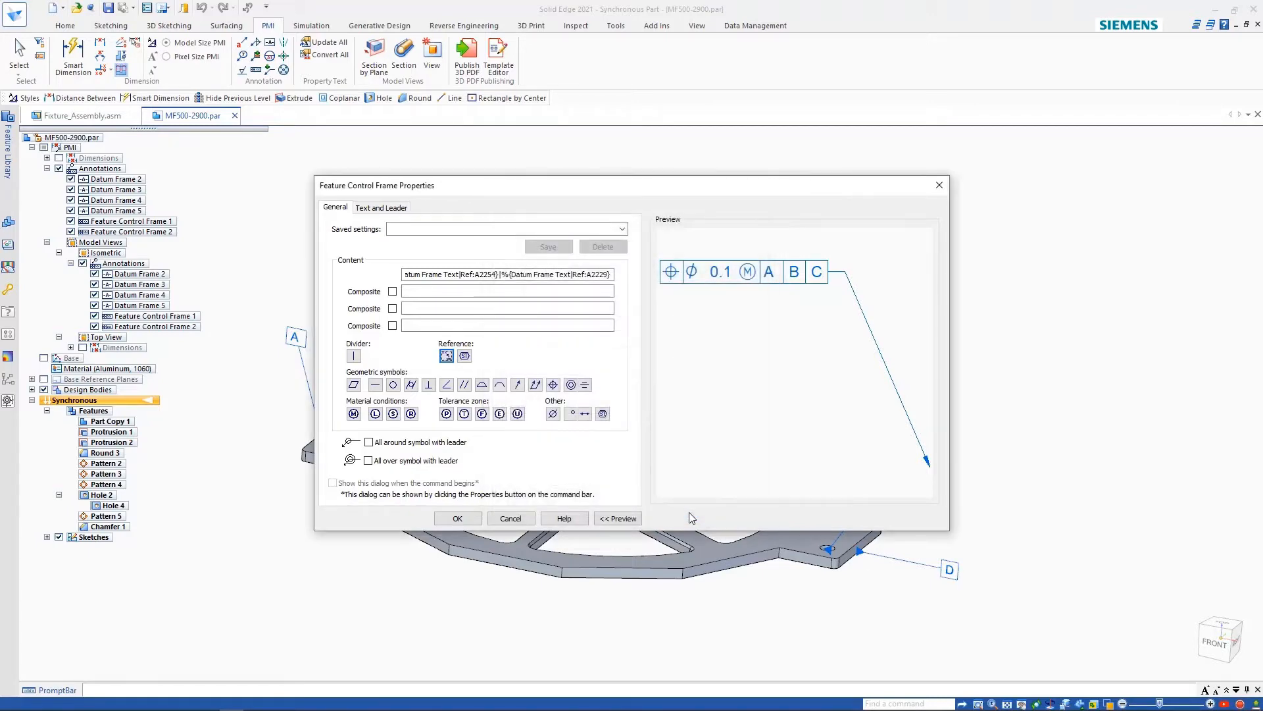
{"action": "left_click", "coordinate": [941, 189]}
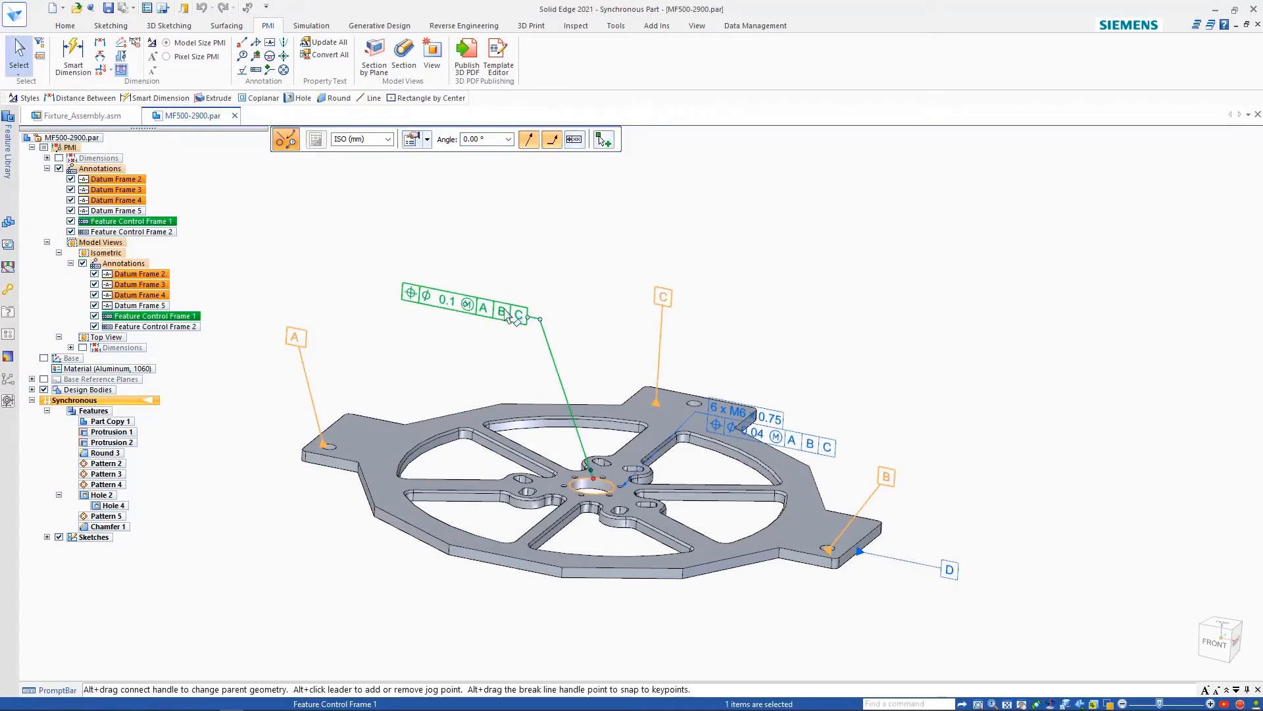
Try changing the text of the datum frame C to D, and set it back to C.
{"action": "left_click", "coordinate": [670, 300]}
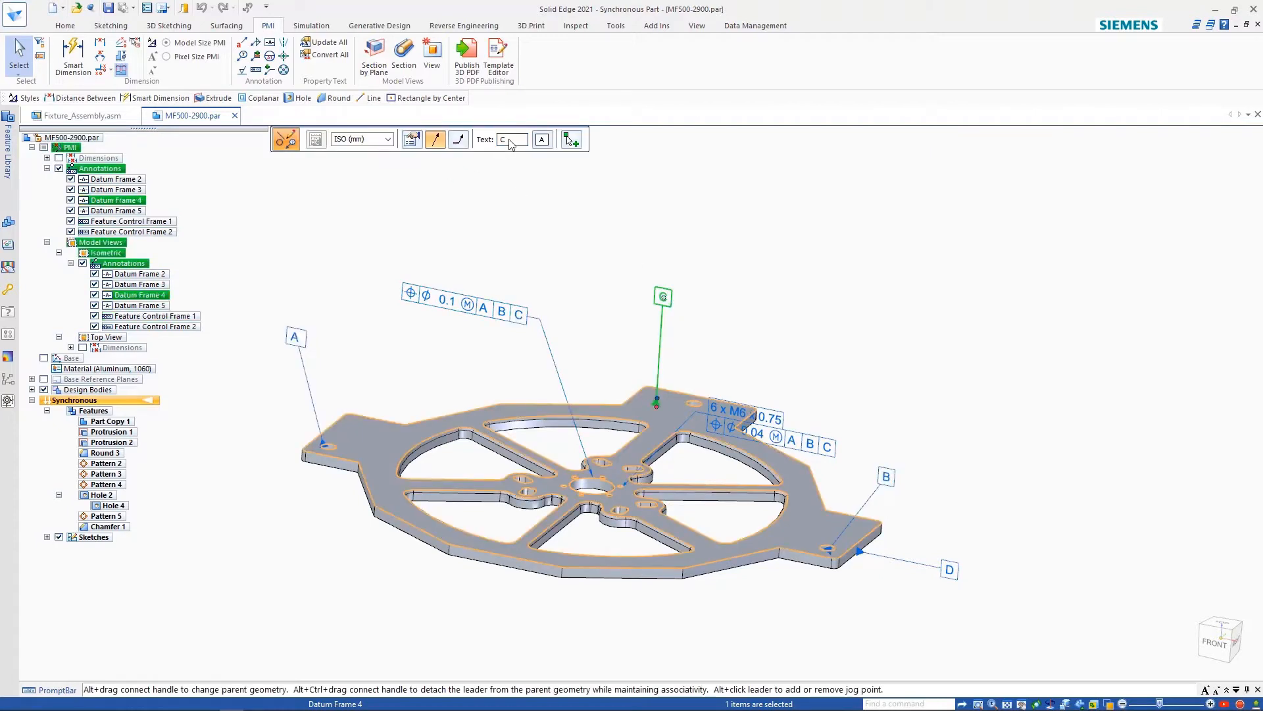
{"action": "double_click", "coordinate": [505, 140]}
{"action": "type", "text": "D"}
{"action": "type", "text": "C"}
{"action": "left_click", "coordinate": [504, 184]}
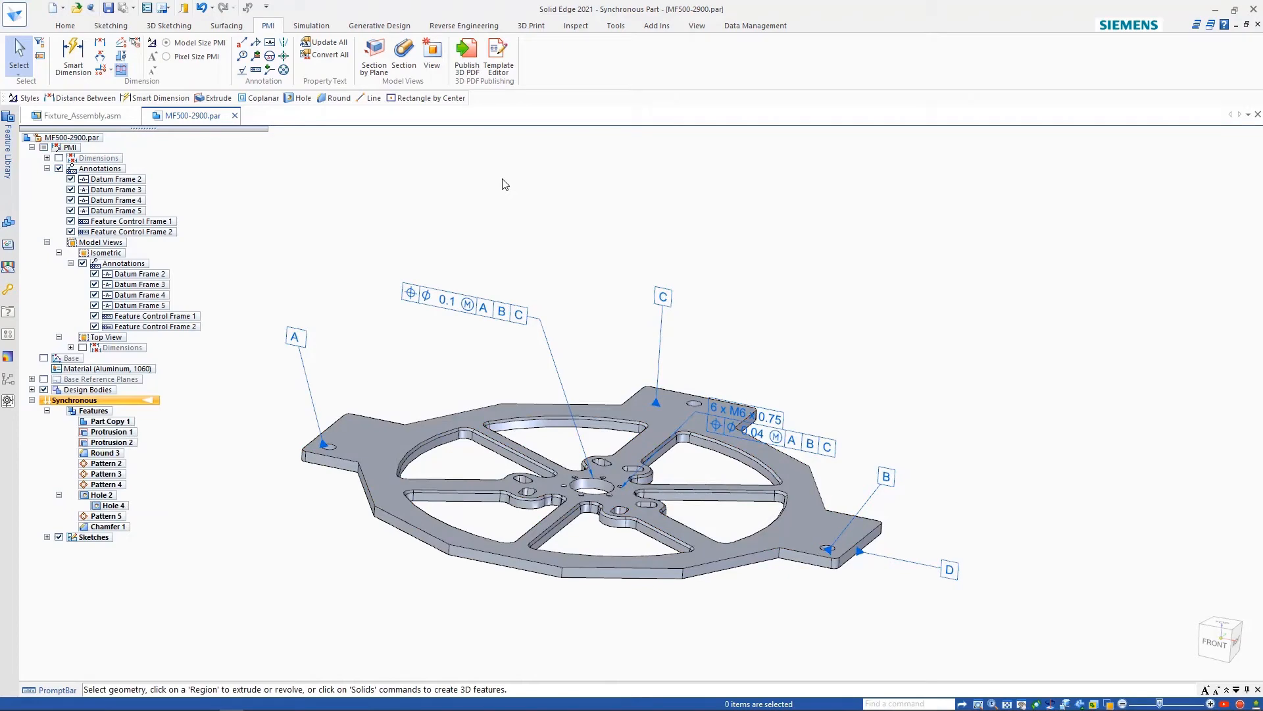
Hide all PMI, display the top face's dimensions and review the model view options of the 13.69 mm hole diameter dimension.
{"action": "left_click", "coordinate": [44, 148]}
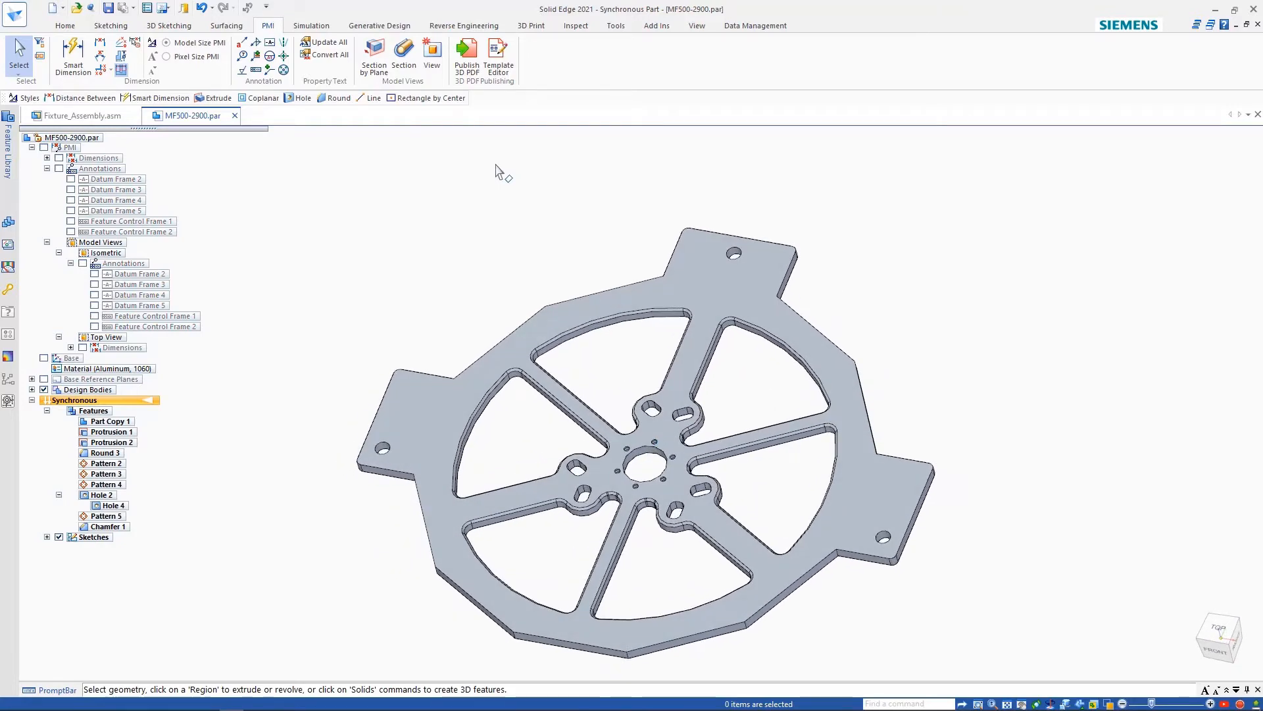
{"action": "left_click", "coordinate": [741, 308]}
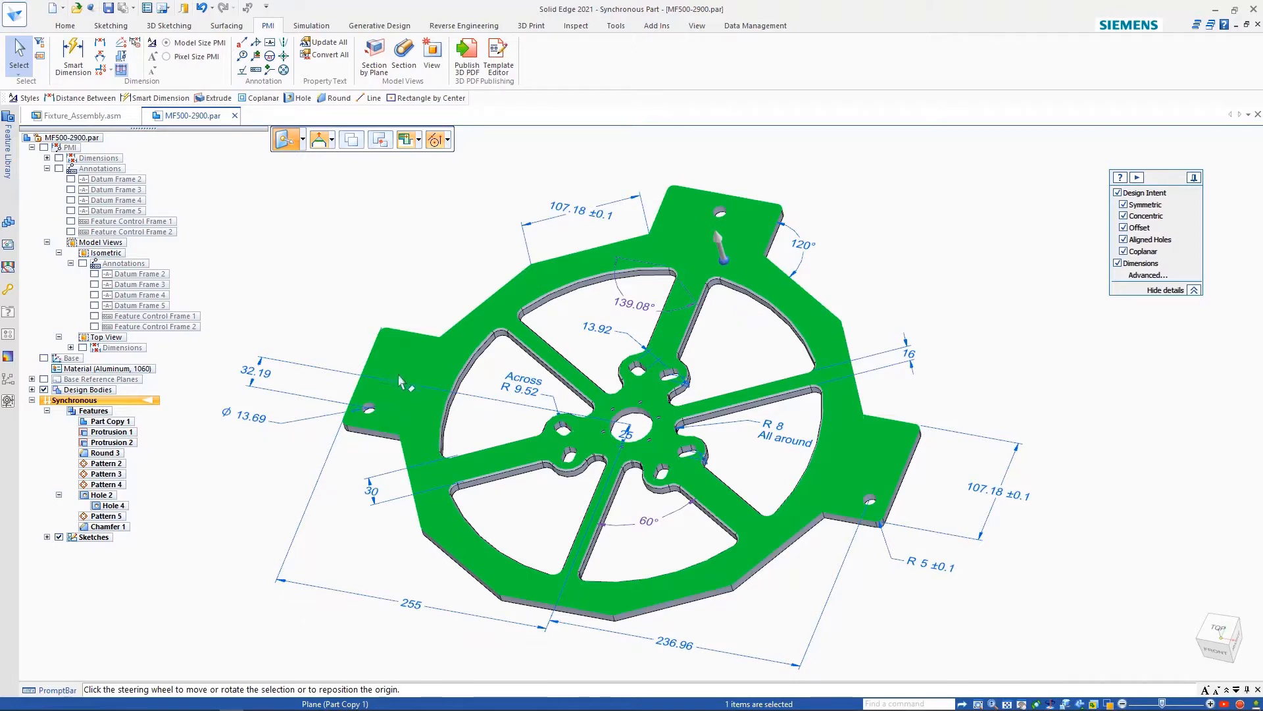
{"action": "left_click", "coordinate": [253, 424]}
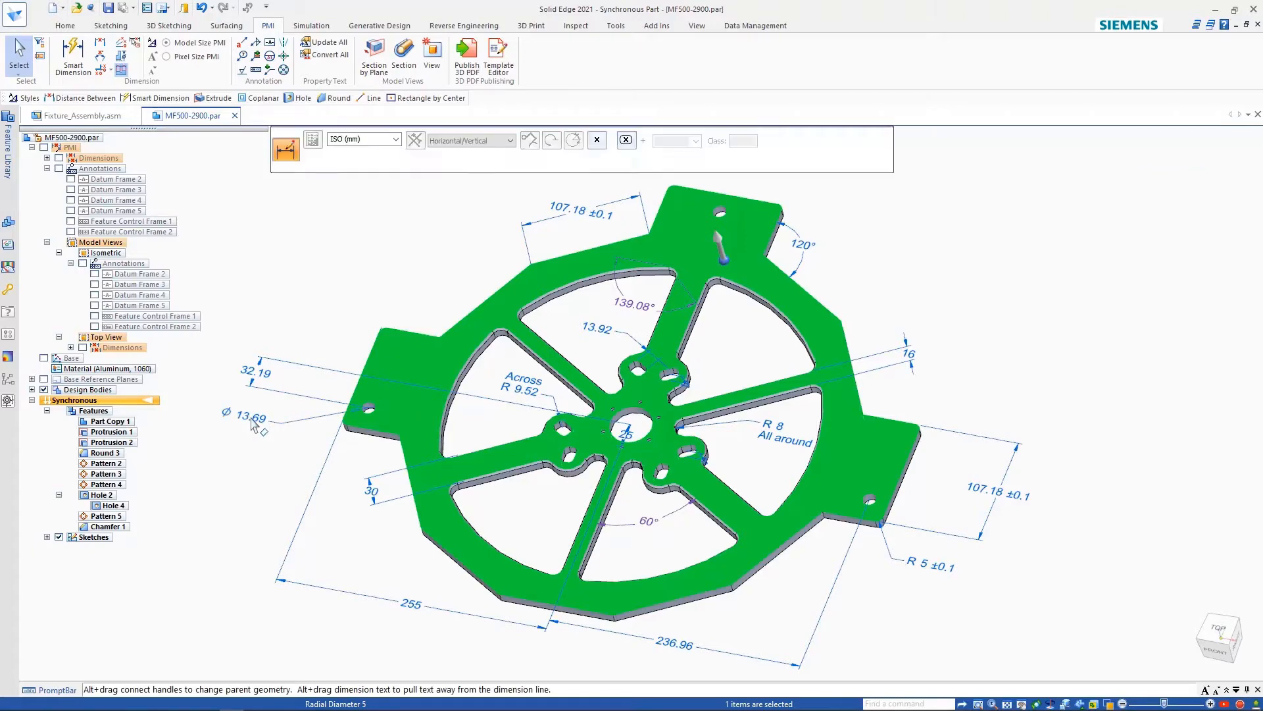
{"action": "right_click", "coordinate": [253, 424]}
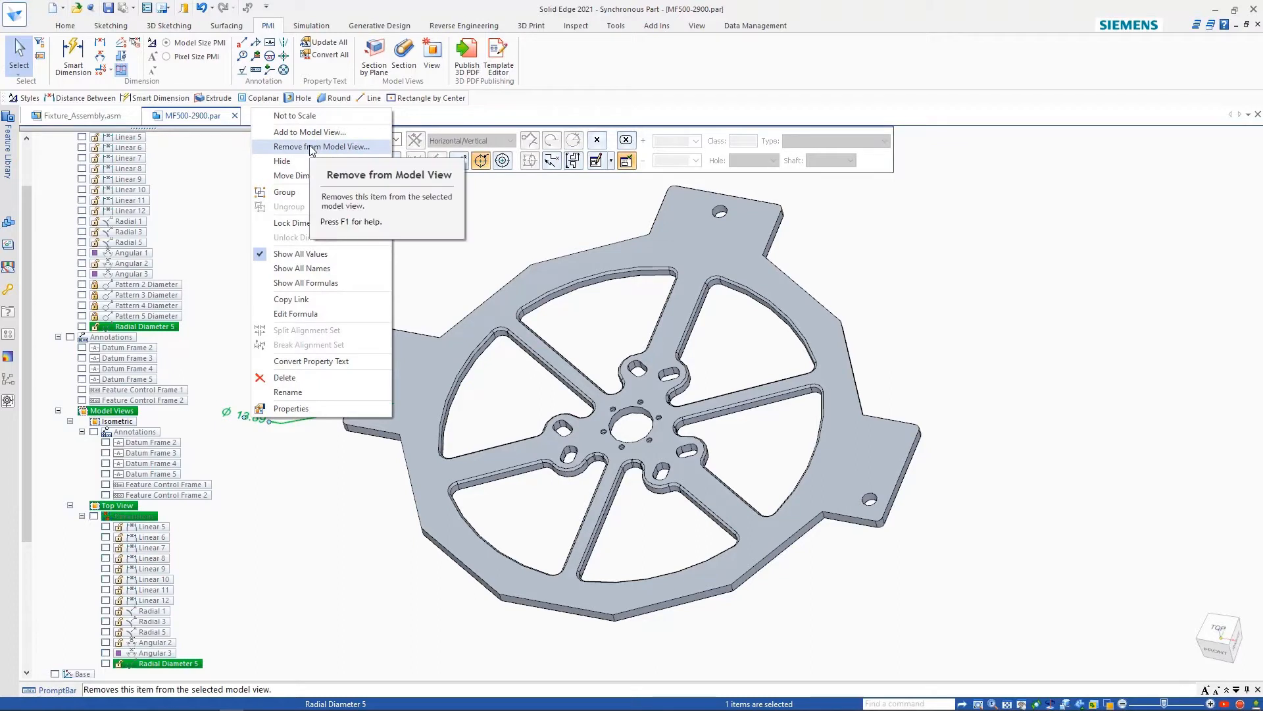
{"action": "left_click", "coordinate": [455, 266]}
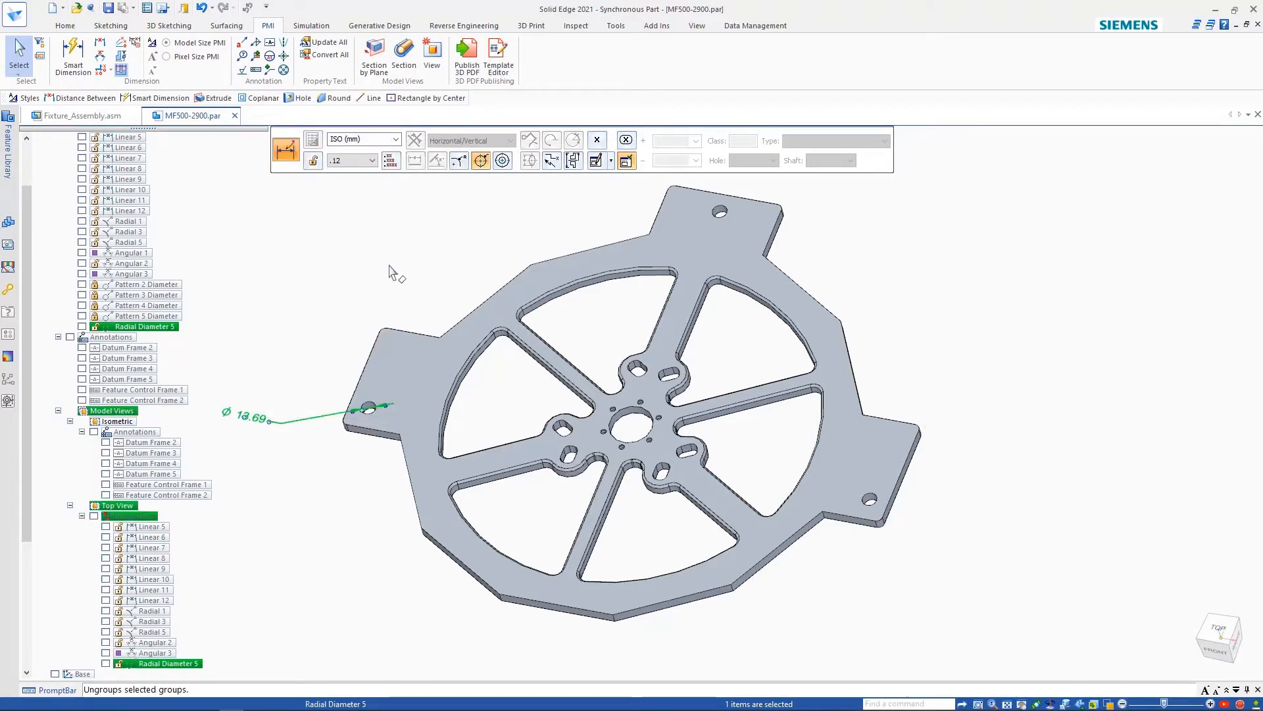
{"action": "key", "text": "Escape"}
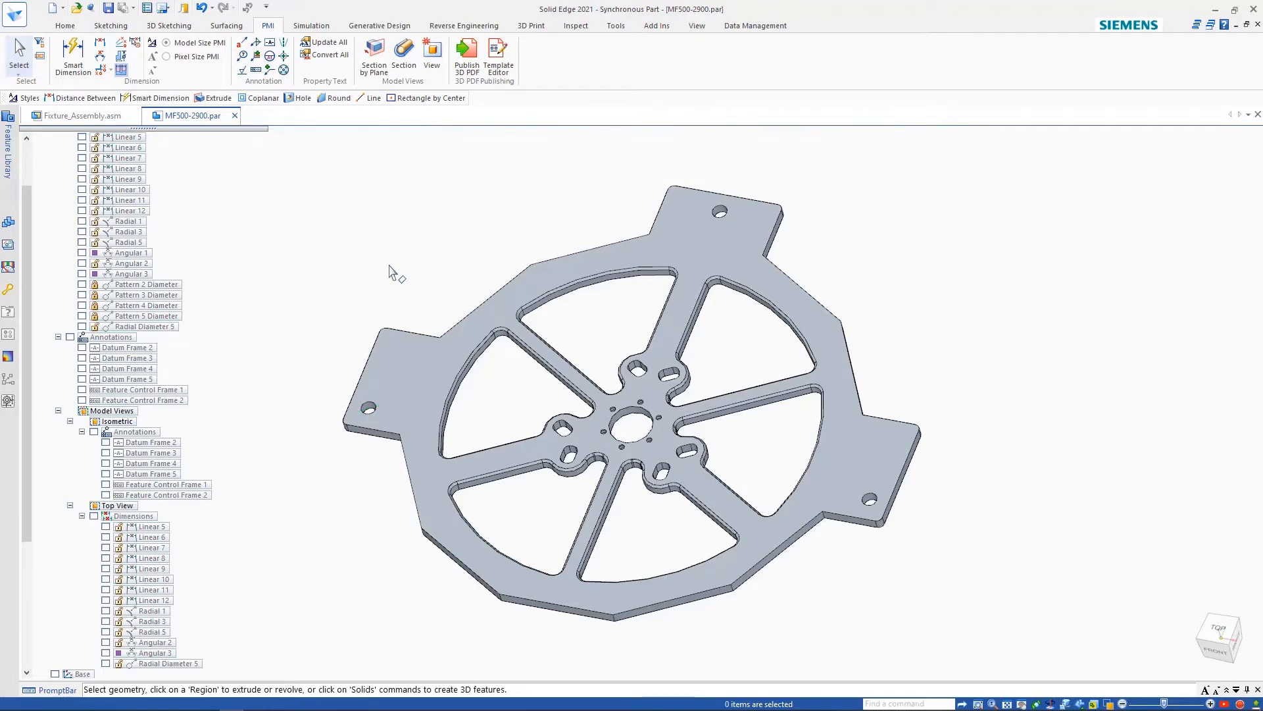
Delete the radial diameter PMI dimension attached to the 13.69 mm tab hole.
{"action": "scroll", "coordinate": [436, 247], "scroll_direction": "up", "scroll_amount": 1}
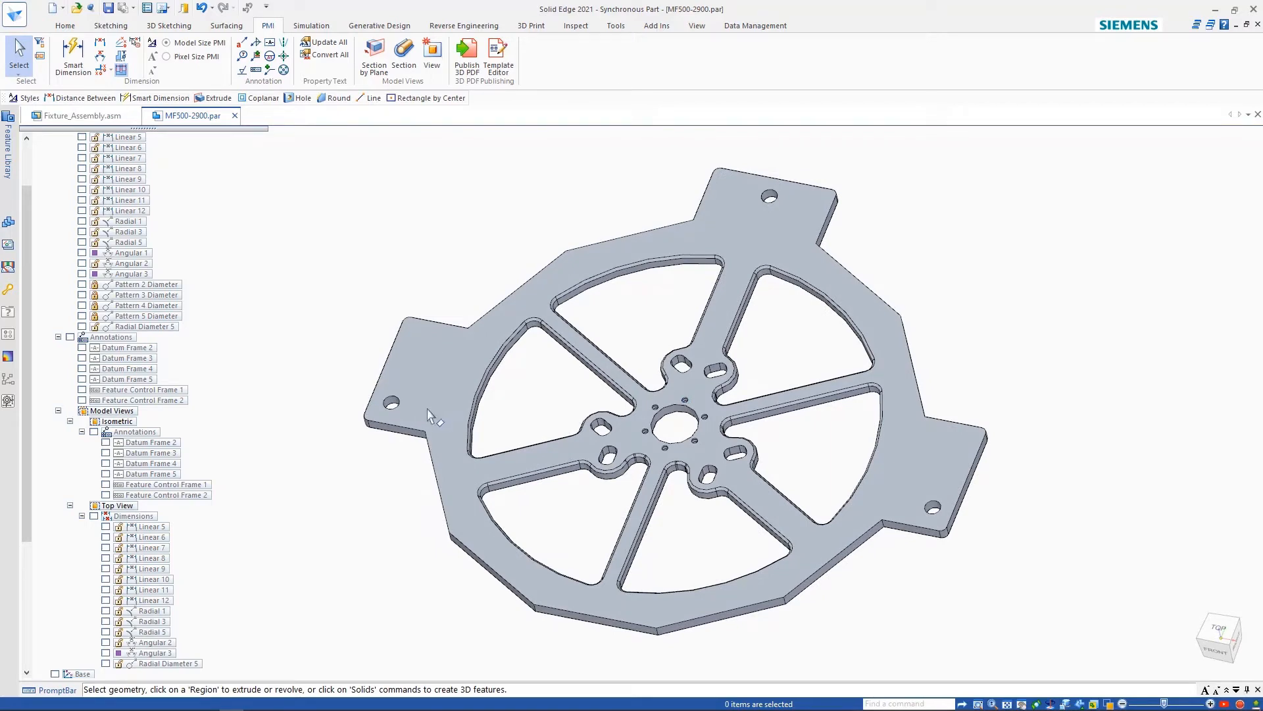
{"action": "left_click", "coordinate": [393, 406]}
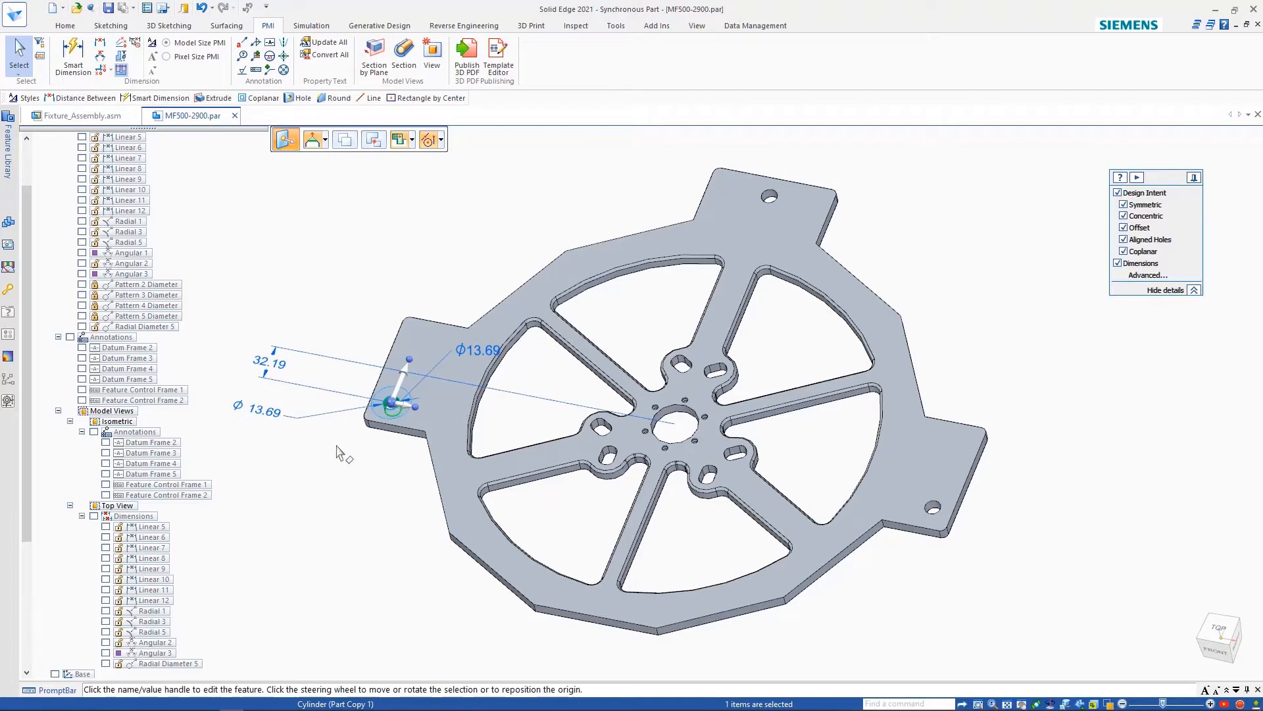
{"action": "left_click", "coordinate": [327, 419]}
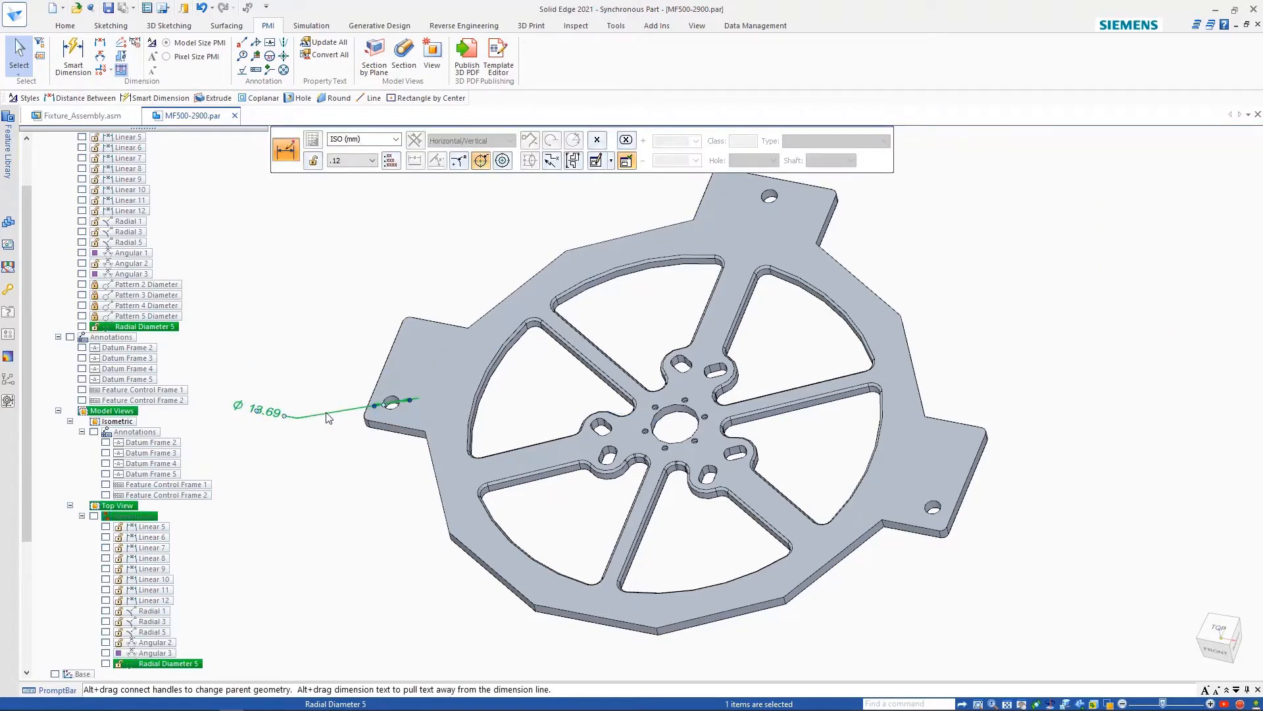
{"action": "key", "text": "Delete"}
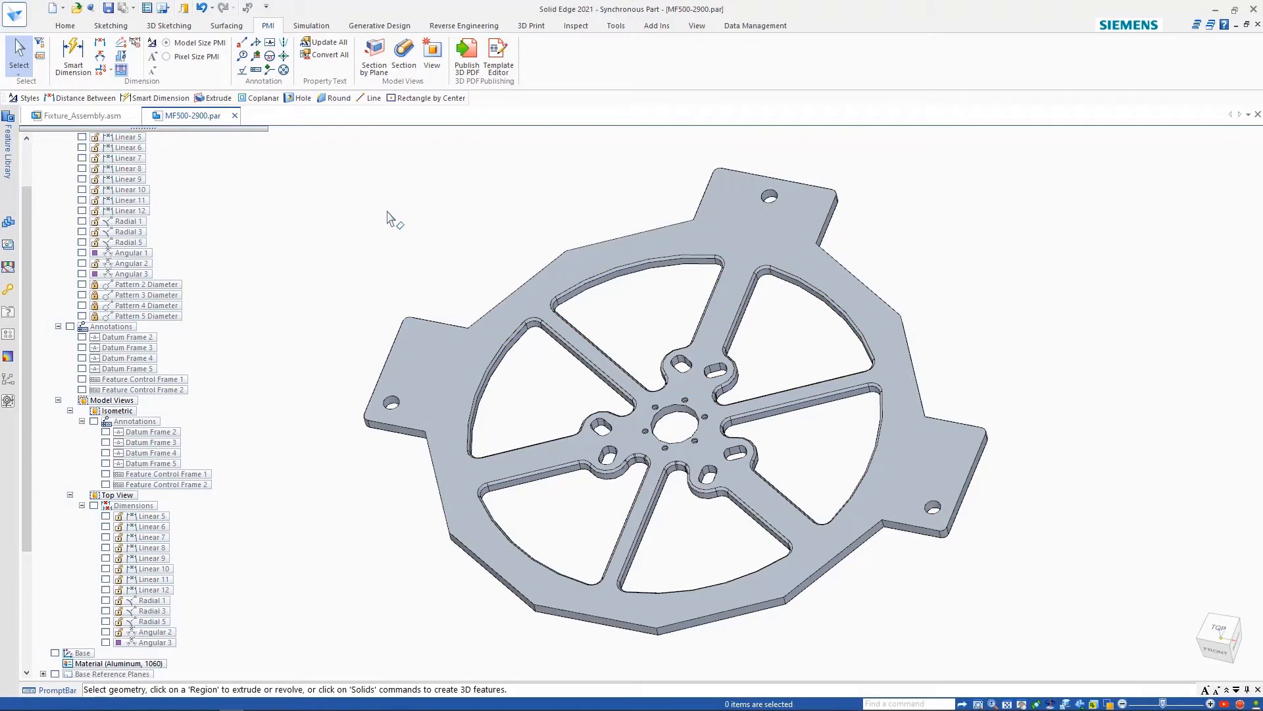
Run hole recognition on the part and change the three 13.69 mm tab holes to the Countersink type.
{"action": "left_click", "coordinate": [67, 26]}
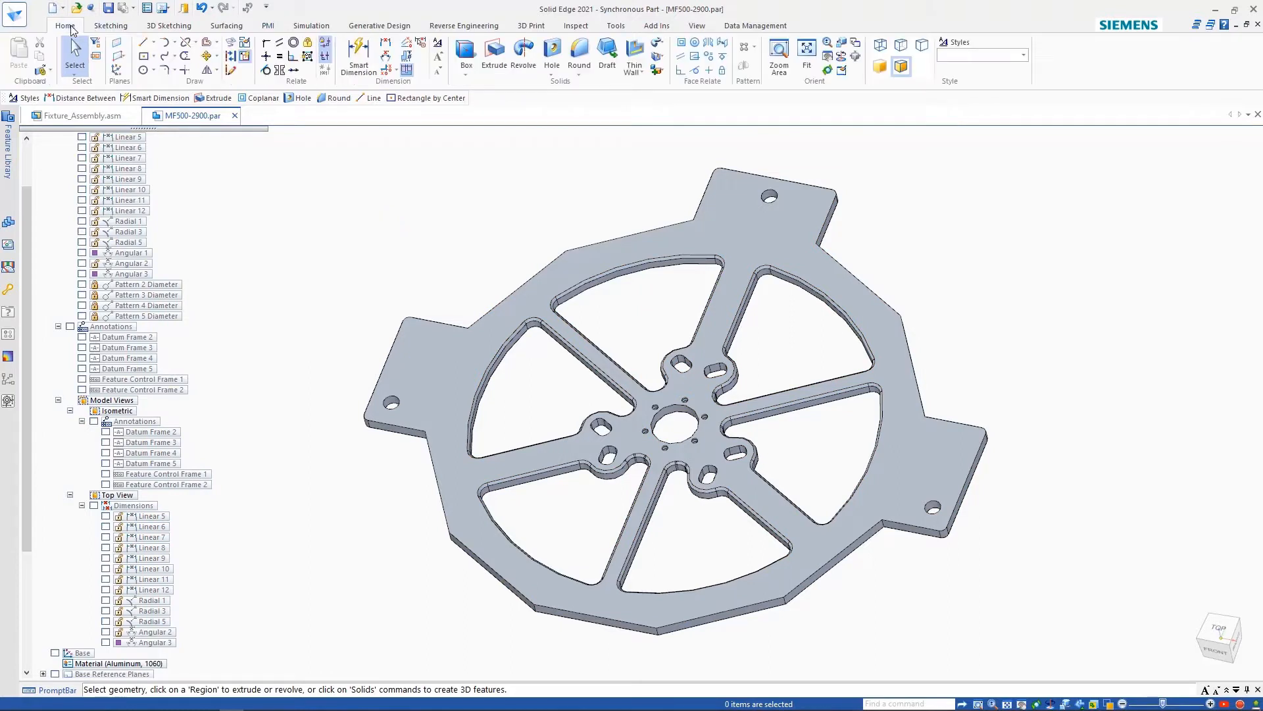
{"action": "left_click", "coordinate": [562, 72]}
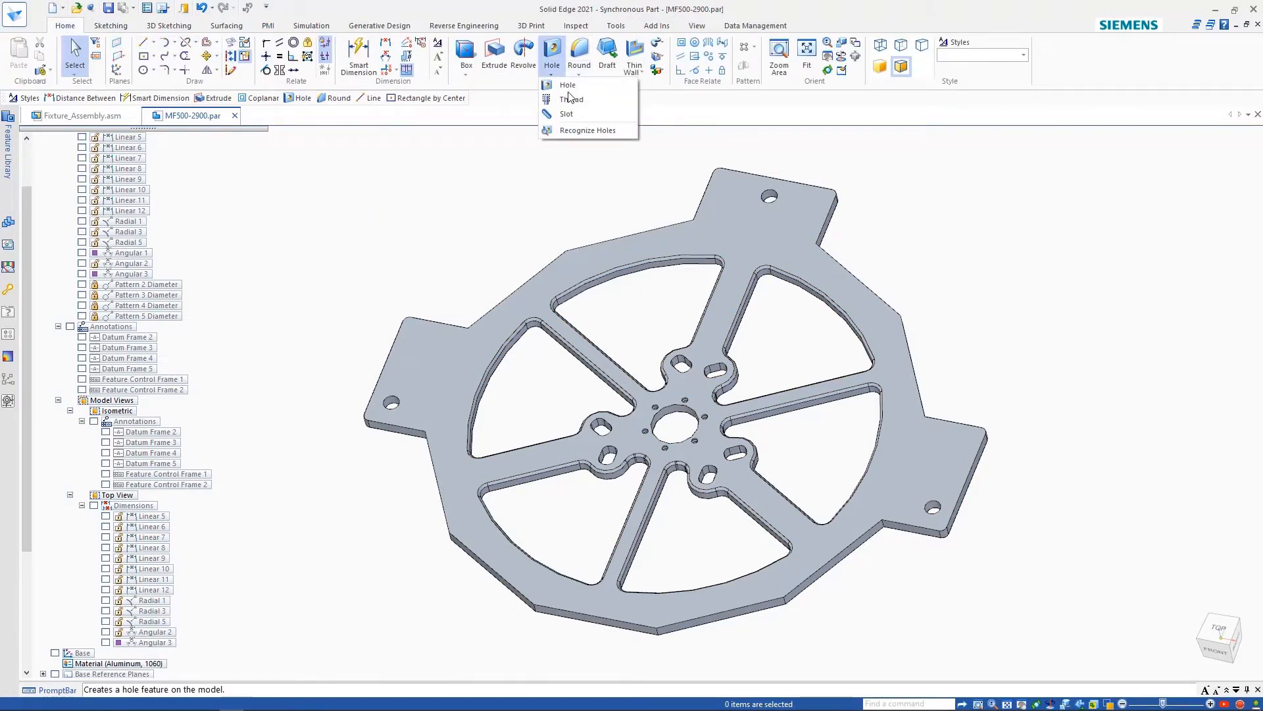
{"action": "left_click", "coordinate": [571, 129]}
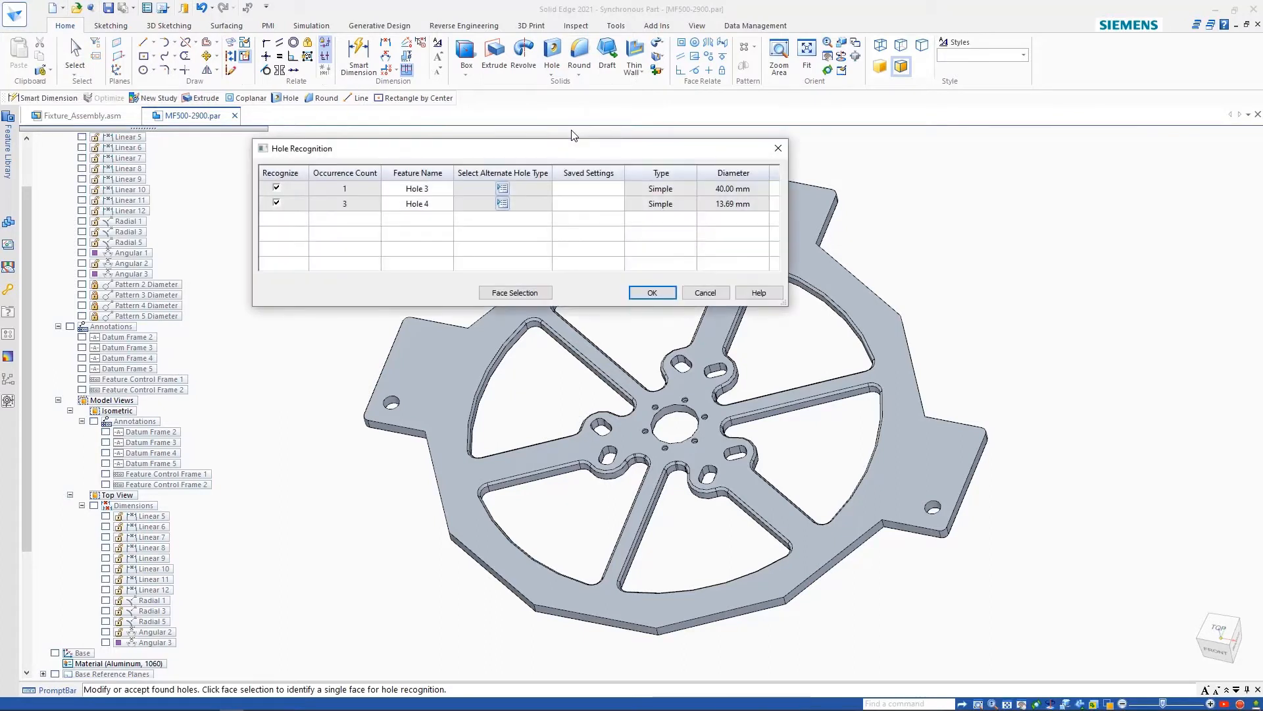
{"action": "left_click", "coordinate": [506, 206]}
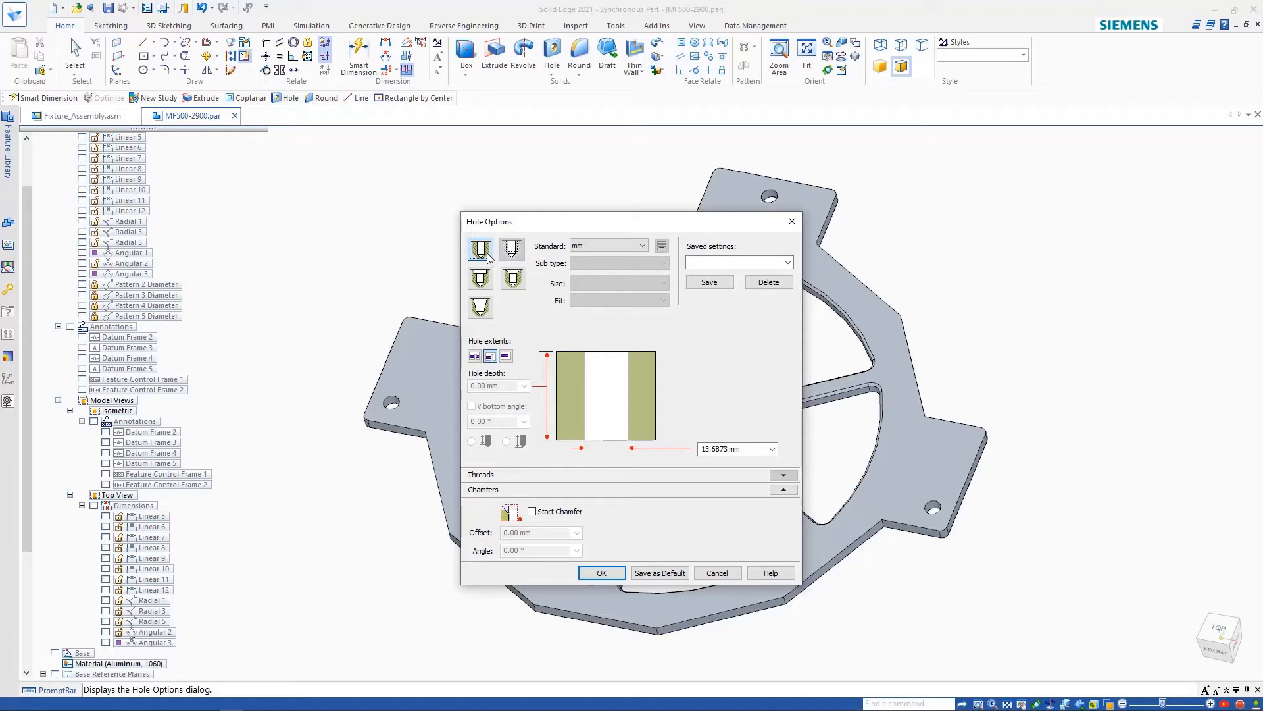
{"action": "left_click", "coordinate": [513, 277]}
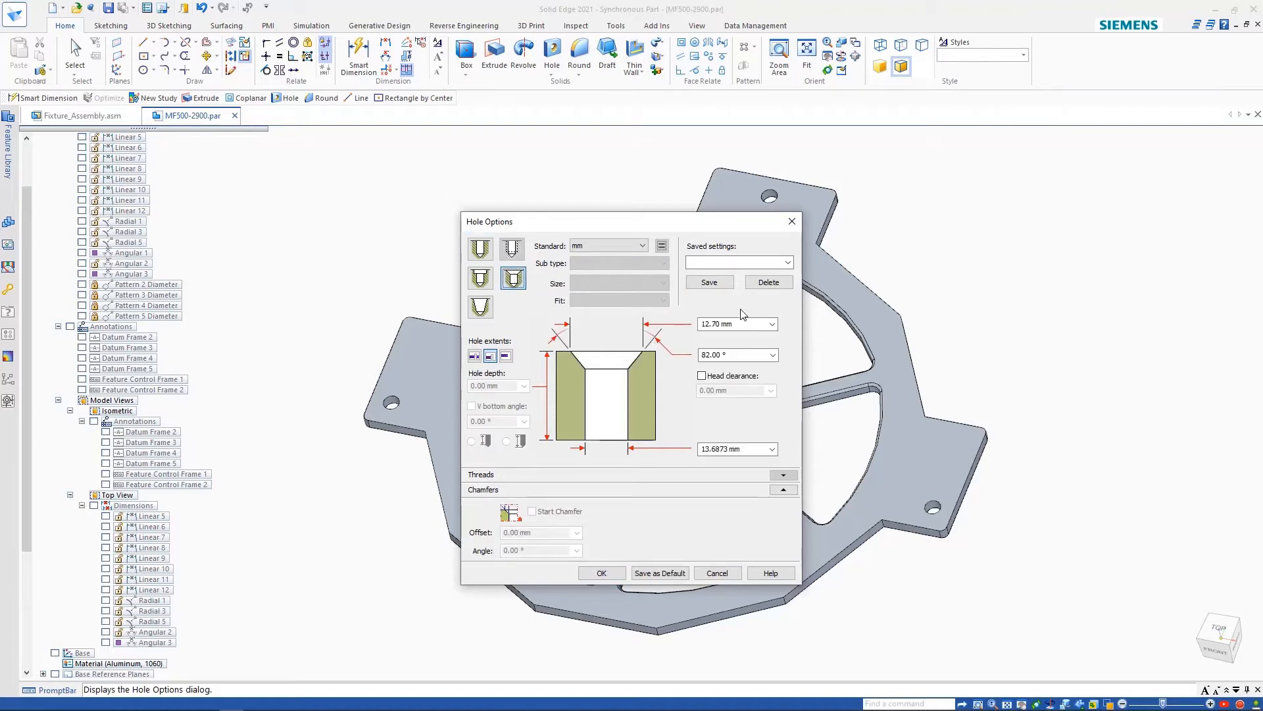
Set the countersink angle to 90° and its diameter to 15 mm, and complete the hole recognition.
{"action": "left_click", "coordinate": [772, 355]}
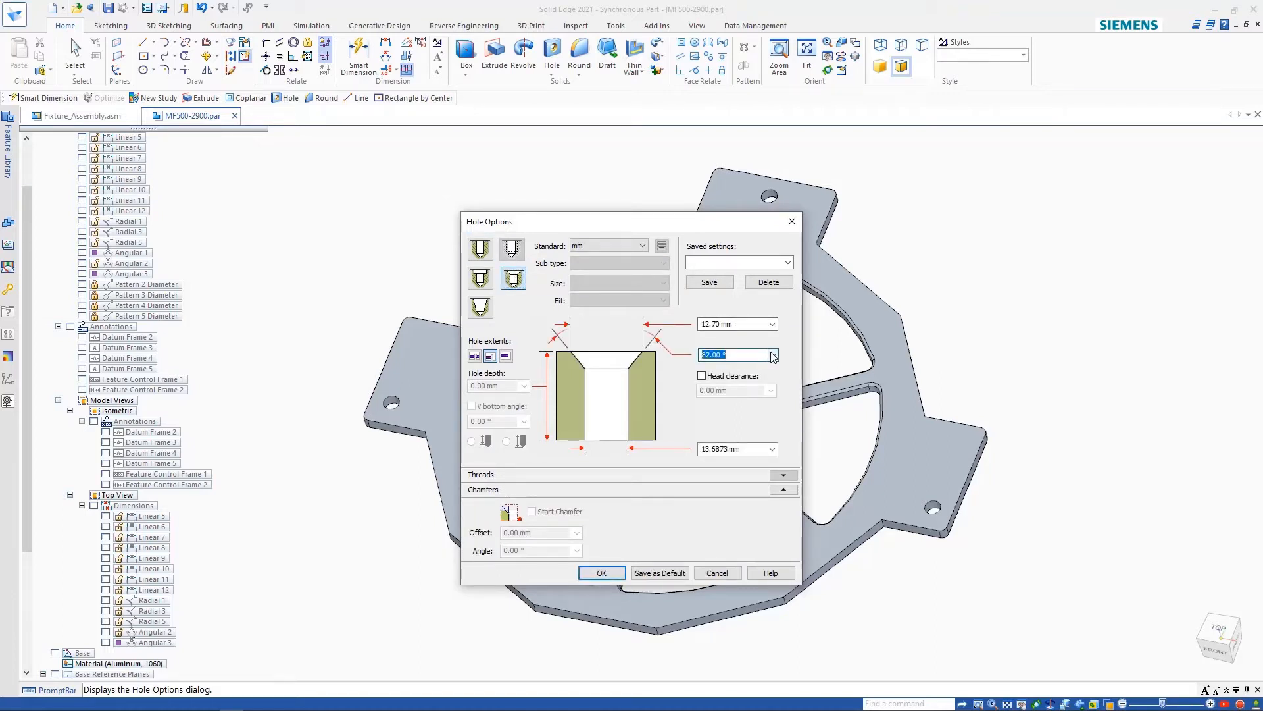
{"action": "left_click", "coordinate": [773, 356]}
{"action": "left_click", "coordinate": [717, 380]}
{"action": "left_click", "coordinate": [736, 324]}
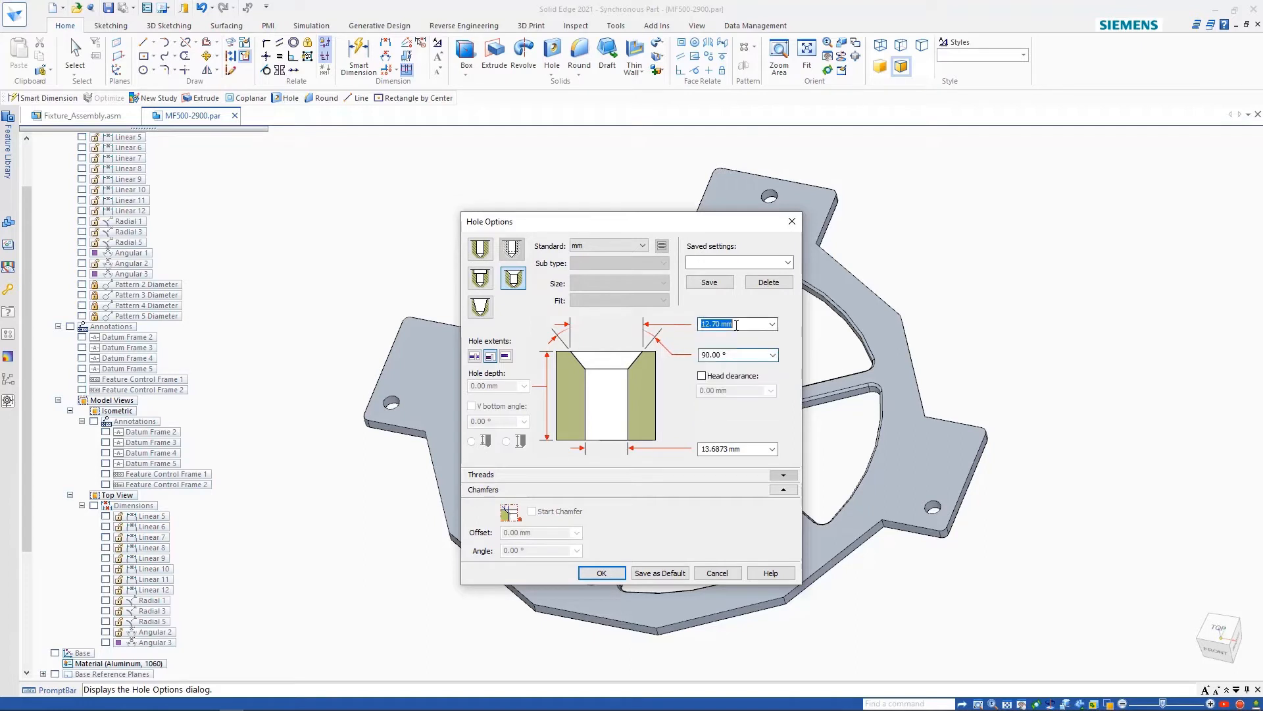
{"action": "type", "text": "15"}
{"action": "left_click", "coordinate": [603, 573]}
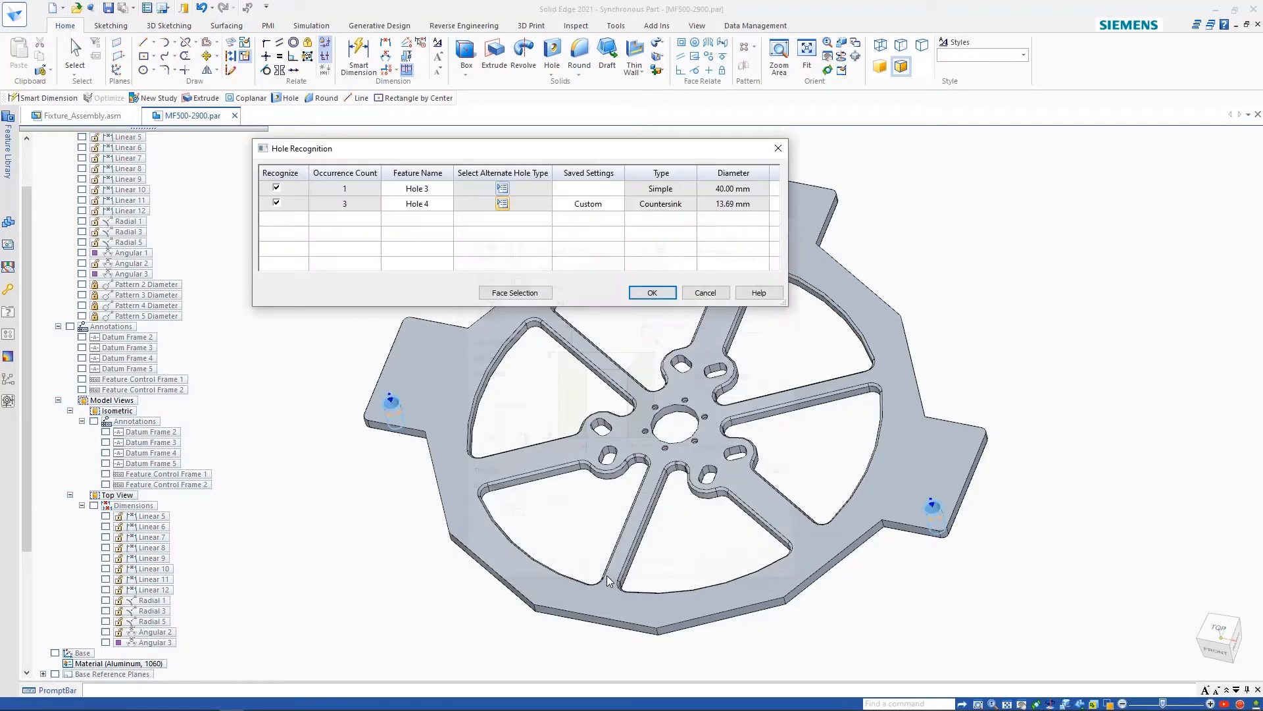
{"action": "left_click", "coordinate": [652, 294]}
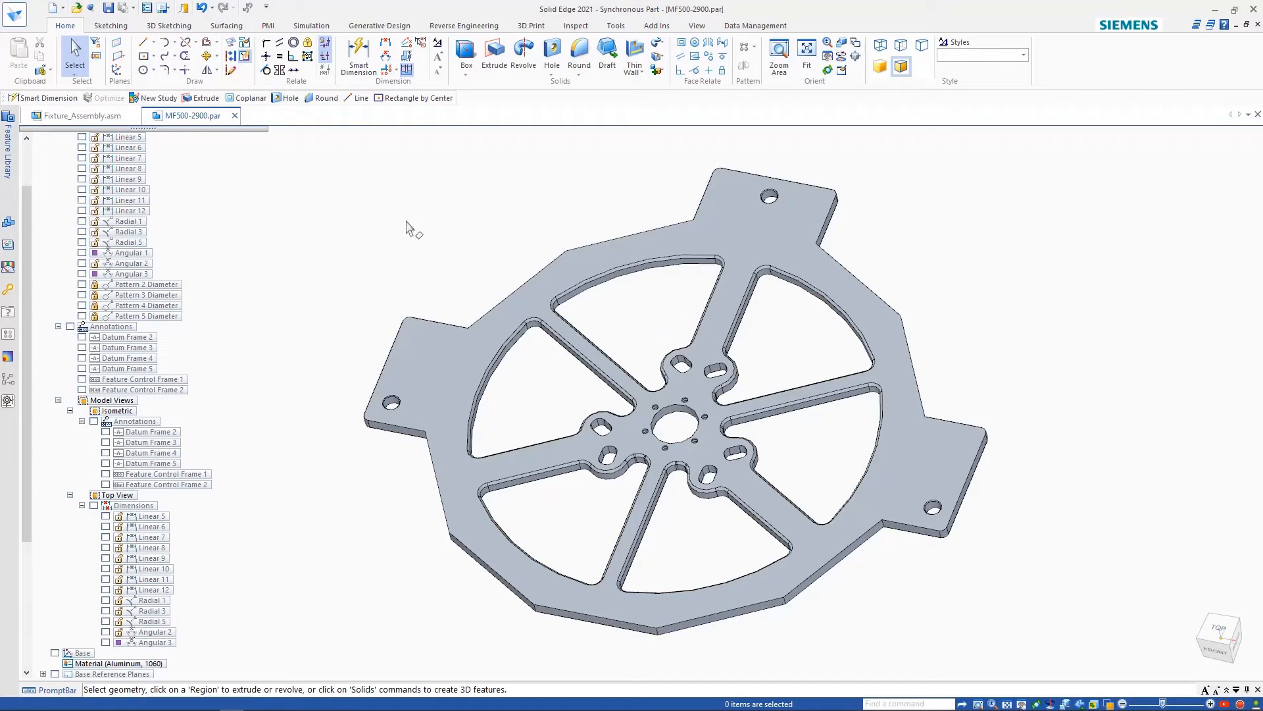
Add a Smart Dimension with the feature callout to the countersunk hole in the left tab, placing it outside the part.
{"action": "left_click", "coordinate": [359, 63]}
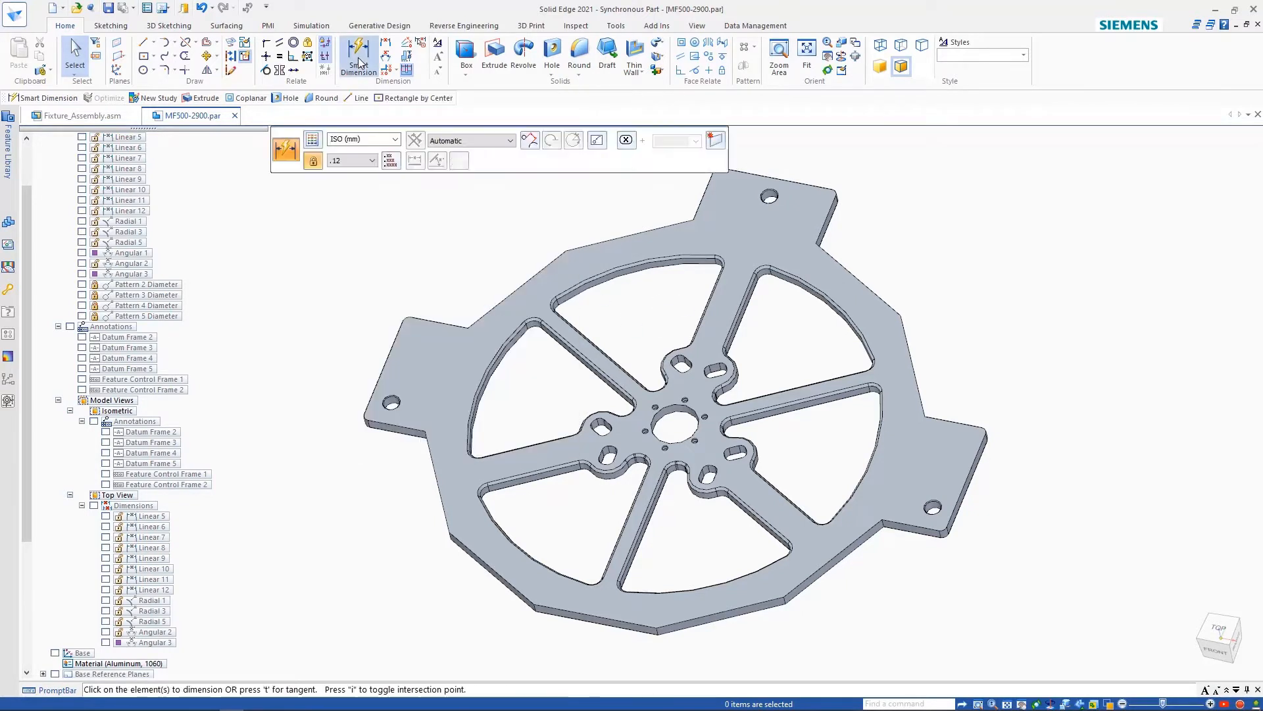
{"action": "left_click", "coordinate": [596, 141]}
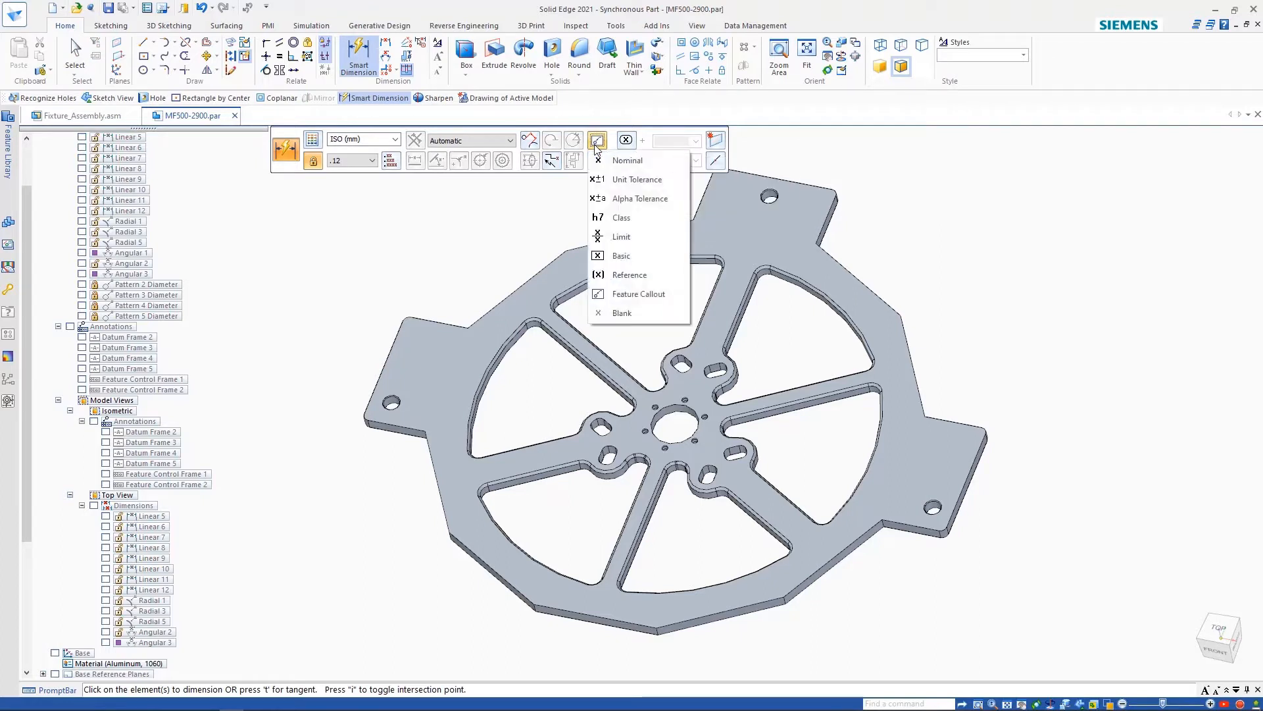
{"action": "left_click", "coordinate": [597, 146]}
{"action": "left_click", "coordinate": [384, 397]}
{"action": "left_click", "coordinate": [380, 395]}
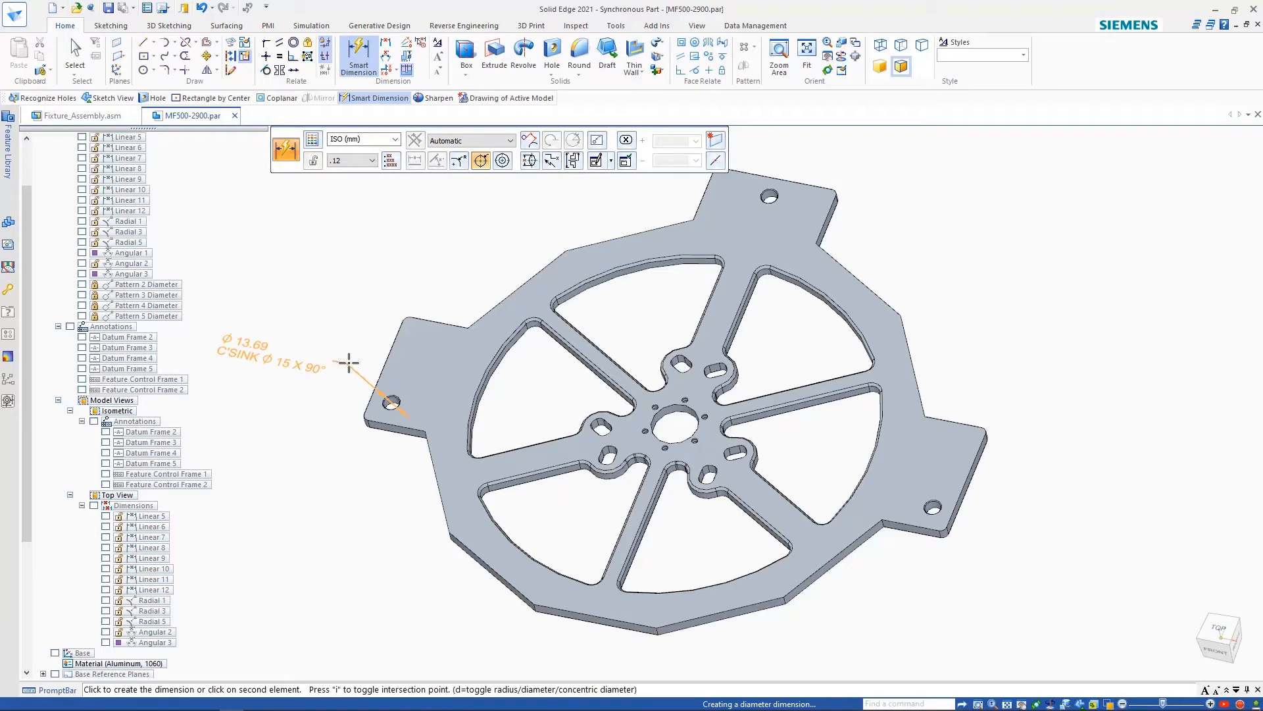
{"action": "left_click", "coordinate": [353, 366]}
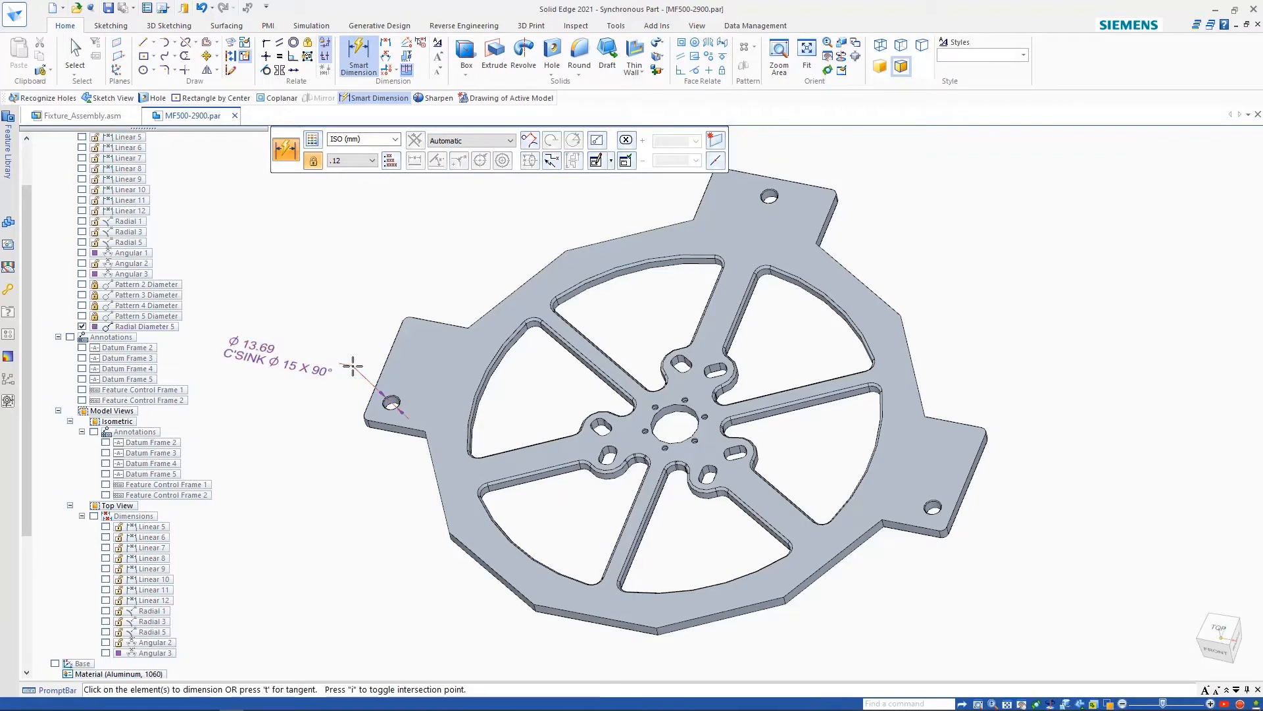
Create a PMI model view named Pin Holes from a top orientation, zoomed in on the left tab's hole callout.
{"action": "key", "text": "ctrl+t"}
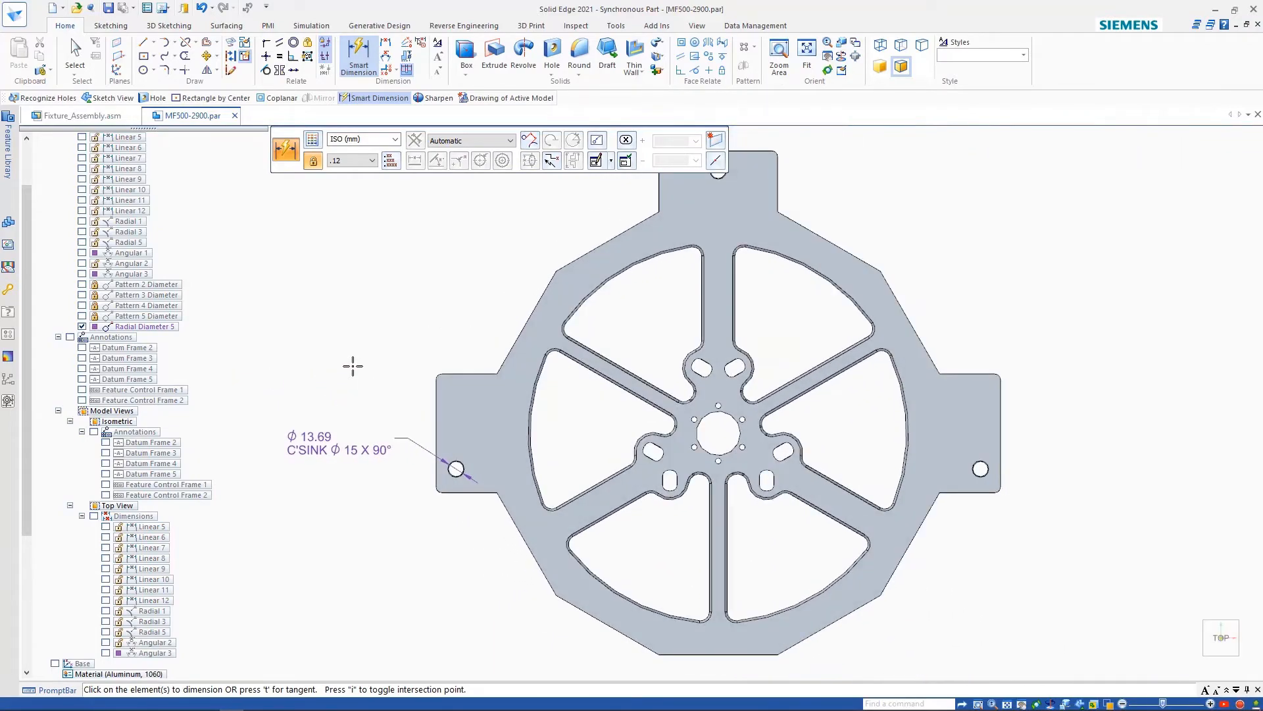
{"action": "scroll", "coordinate": [237, 441], "scroll_direction": "down", "scroll_amount": 1}
{"action": "scroll", "coordinate": [236, 441], "scroll_direction": "up", "scroll_amount": 3}
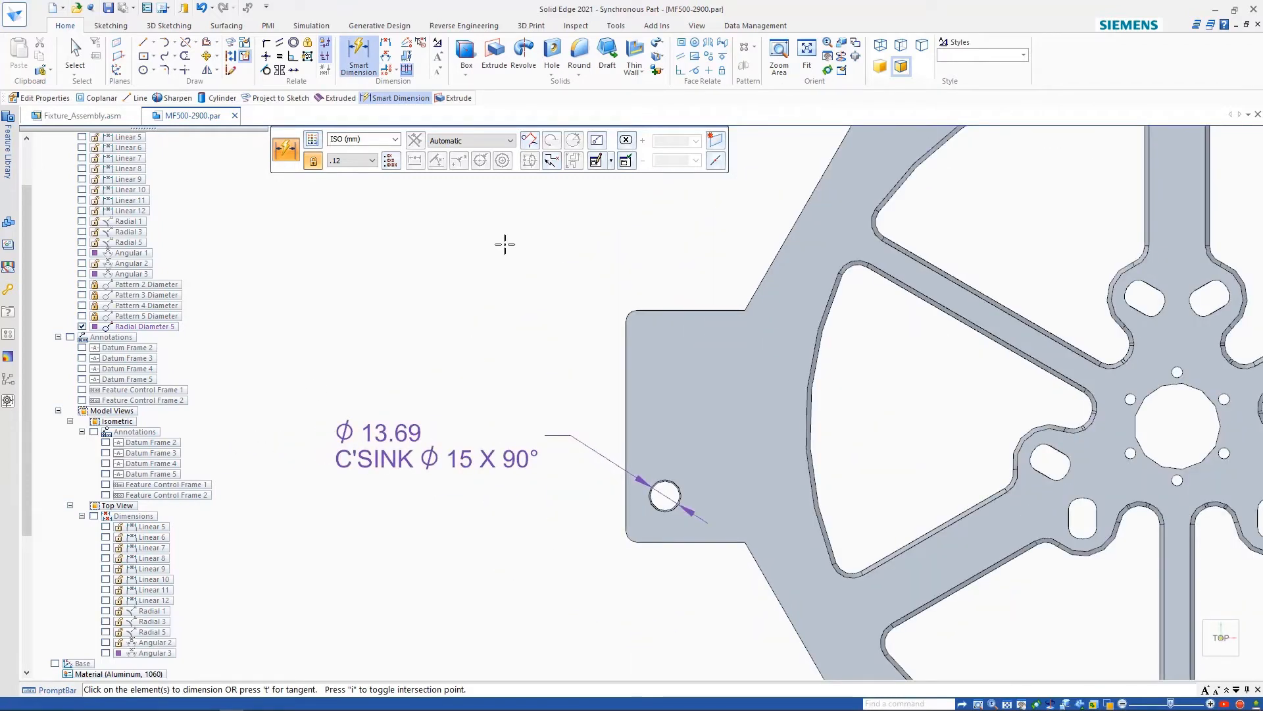
{"action": "left_click", "coordinate": [268, 25]}
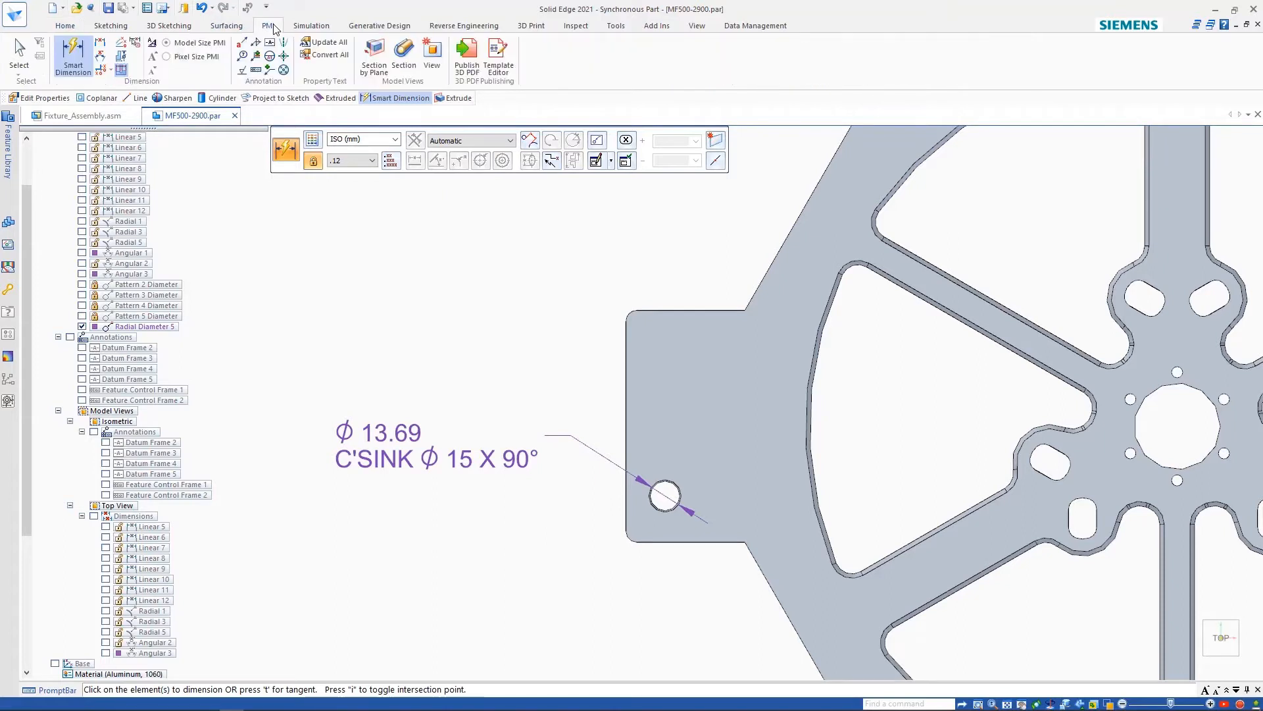
{"action": "left_click", "coordinate": [431, 61]}
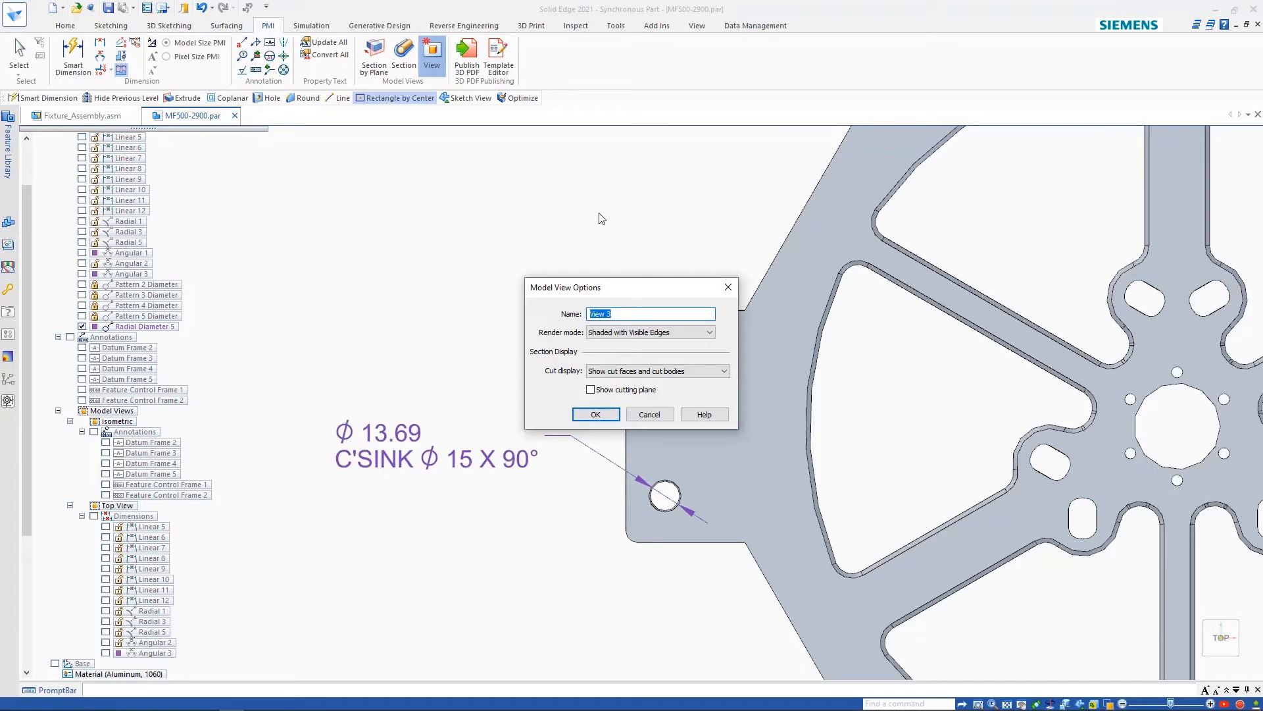
{"action": "type", "text": "Pin Holes"}
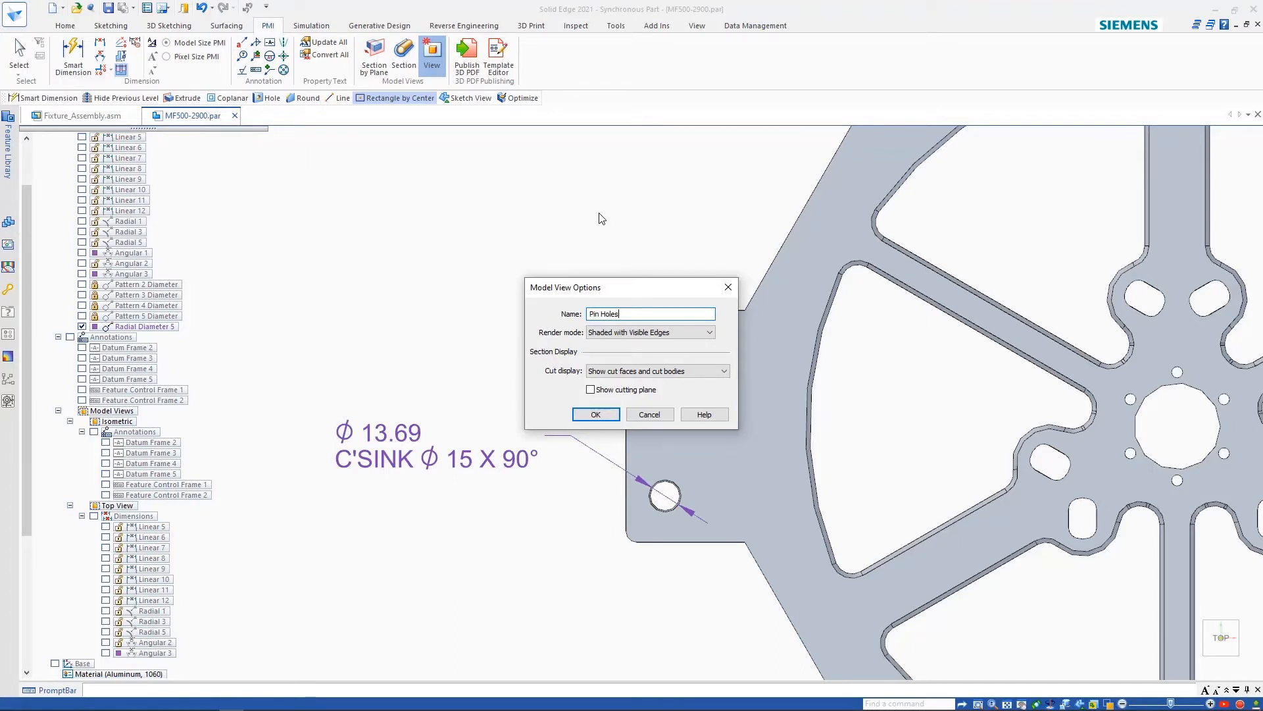
{"action": "left_click", "coordinate": [597, 415]}
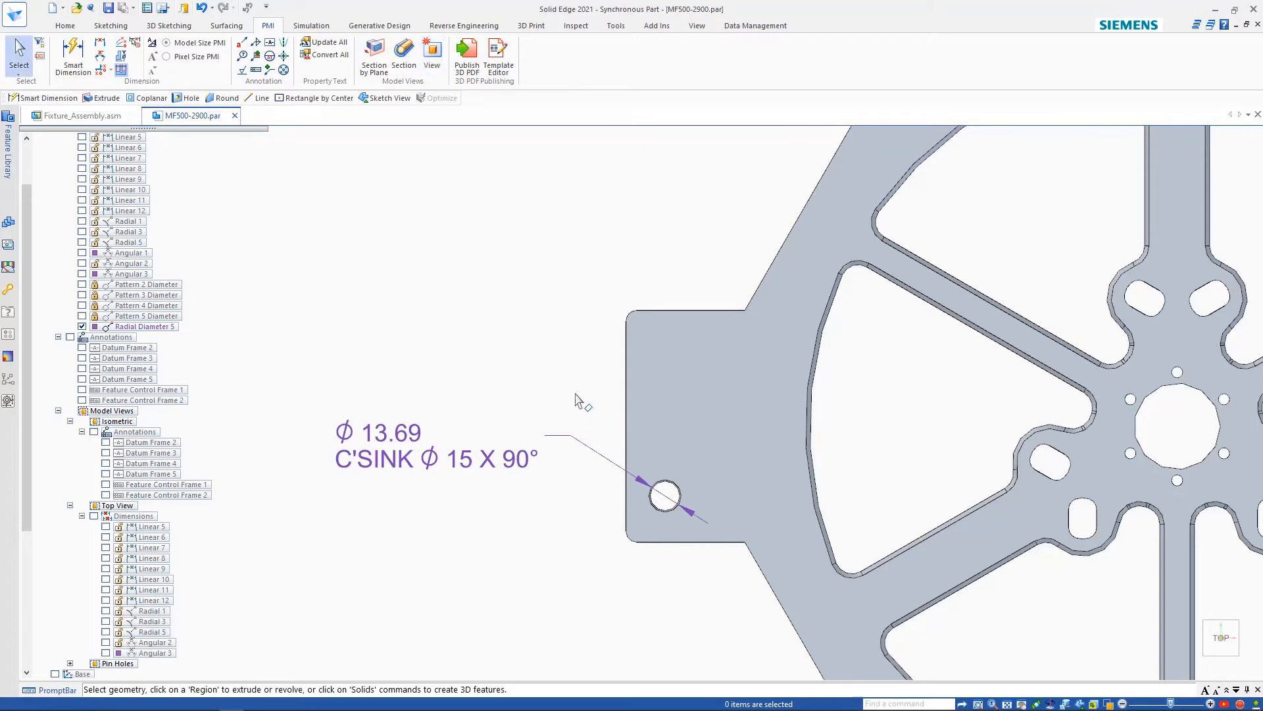
Collapse the Isometric and Top View model views, and review the saved views by applying Isometric followed by Pin Holes.
{"action": "middle_click_drag", "start_coordinate": [575, 394], "coordinate": [574, 389]}
{"action": "scroll", "coordinate": [30, 238], "scroll_direction": "up", "scroll_amount": 2}
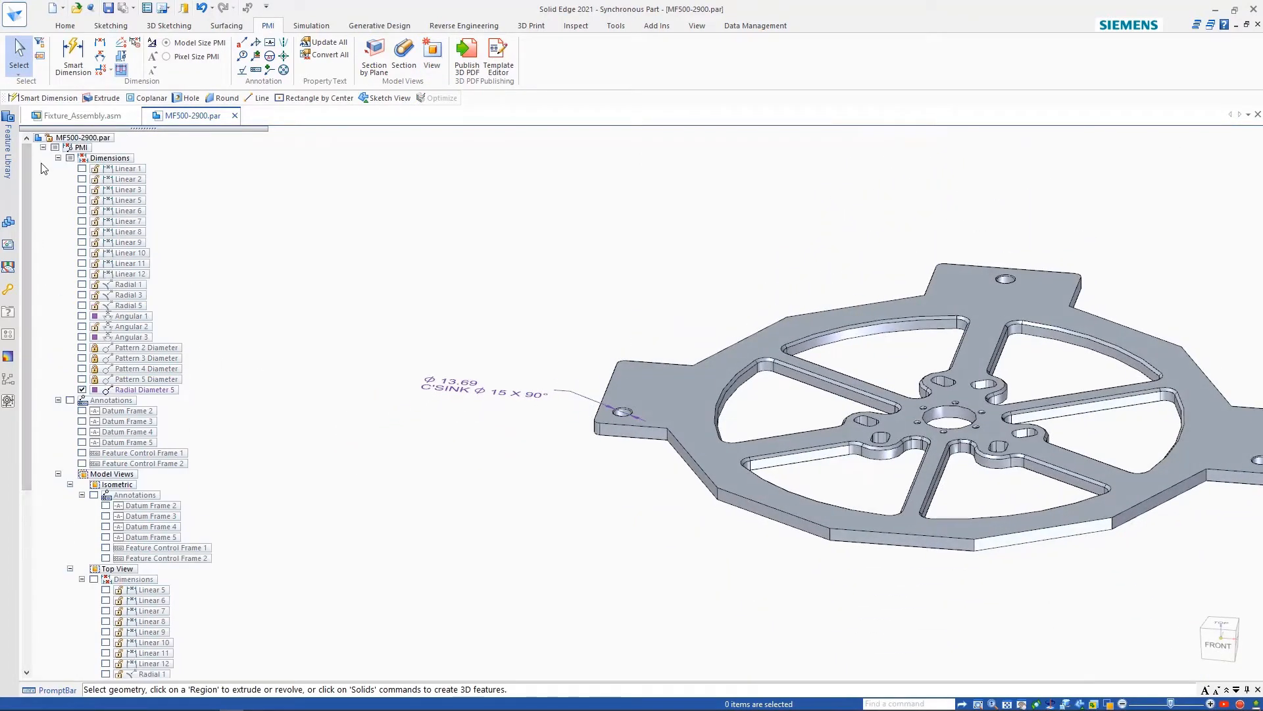
{"action": "left_click", "coordinate": [69, 485]}
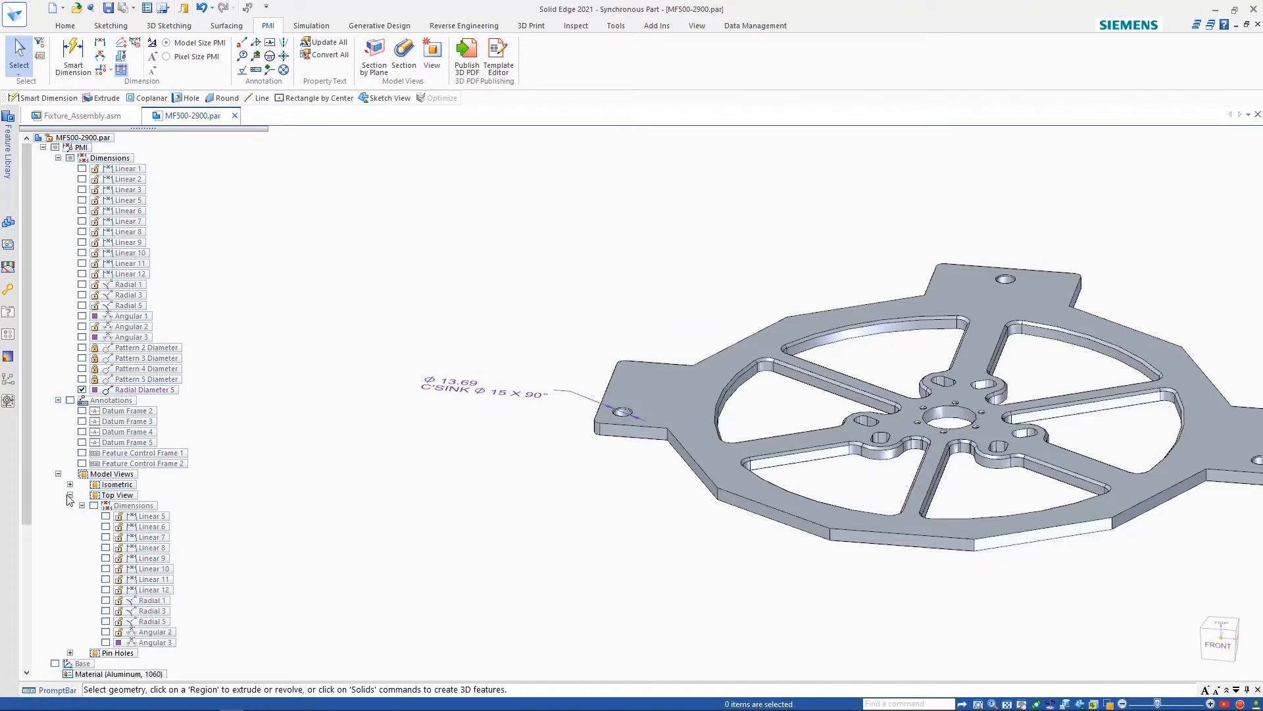
{"action": "left_click", "coordinate": [71, 495]}
{"action": "left_click", "coordinate": [103, 506]}
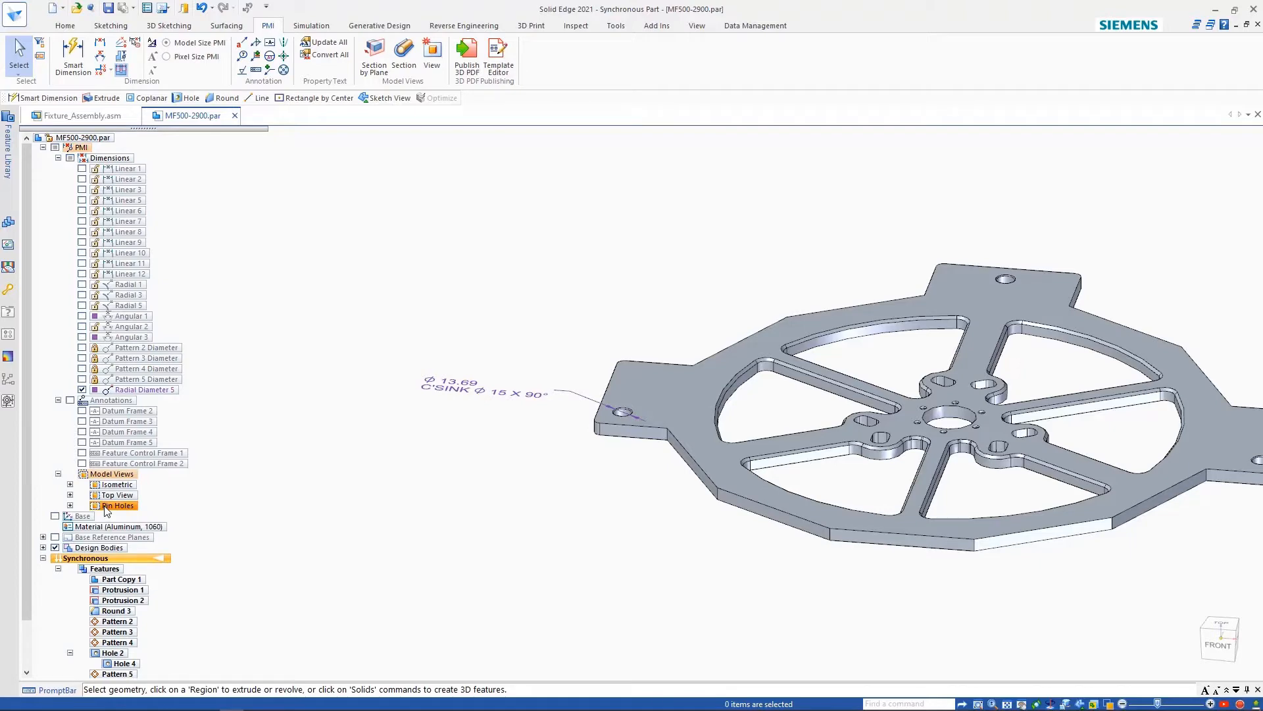
{"action": "right_click", "coordinate": [104, 506]}
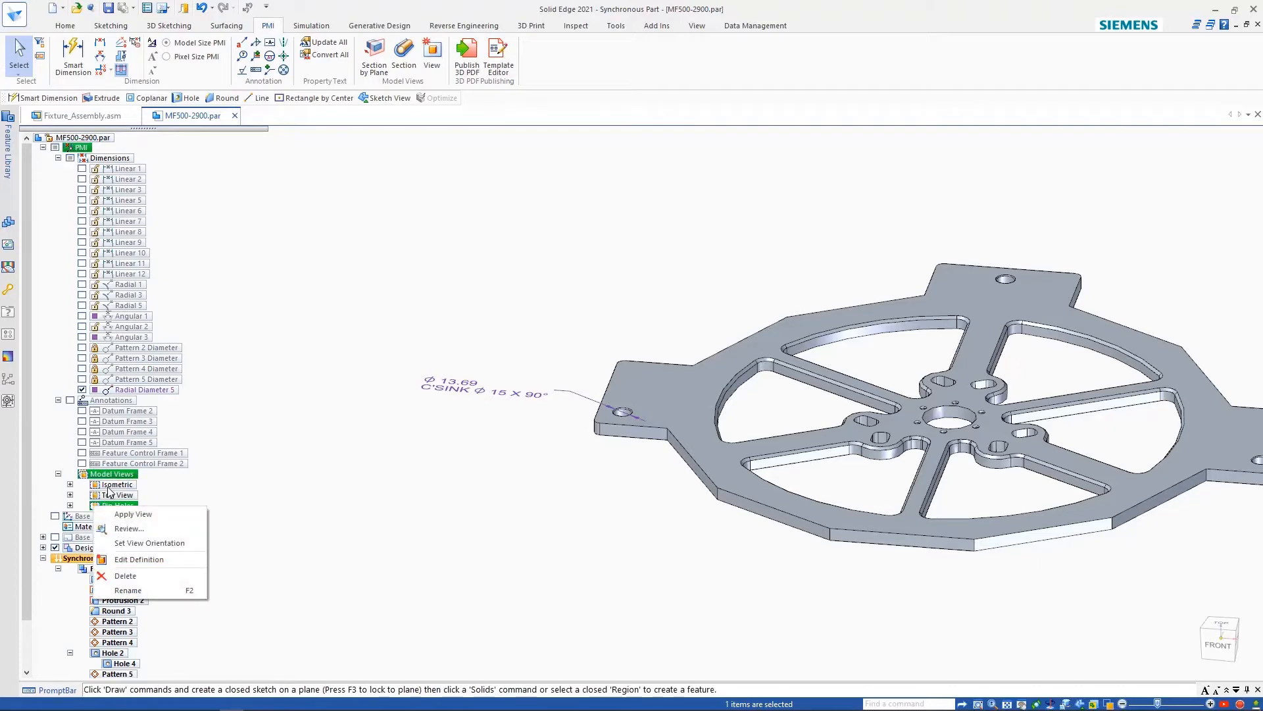
{"action": "right_click", "coordinate": [98, 486]}
{"action": "left_click", "coordinate": [127, 498]}
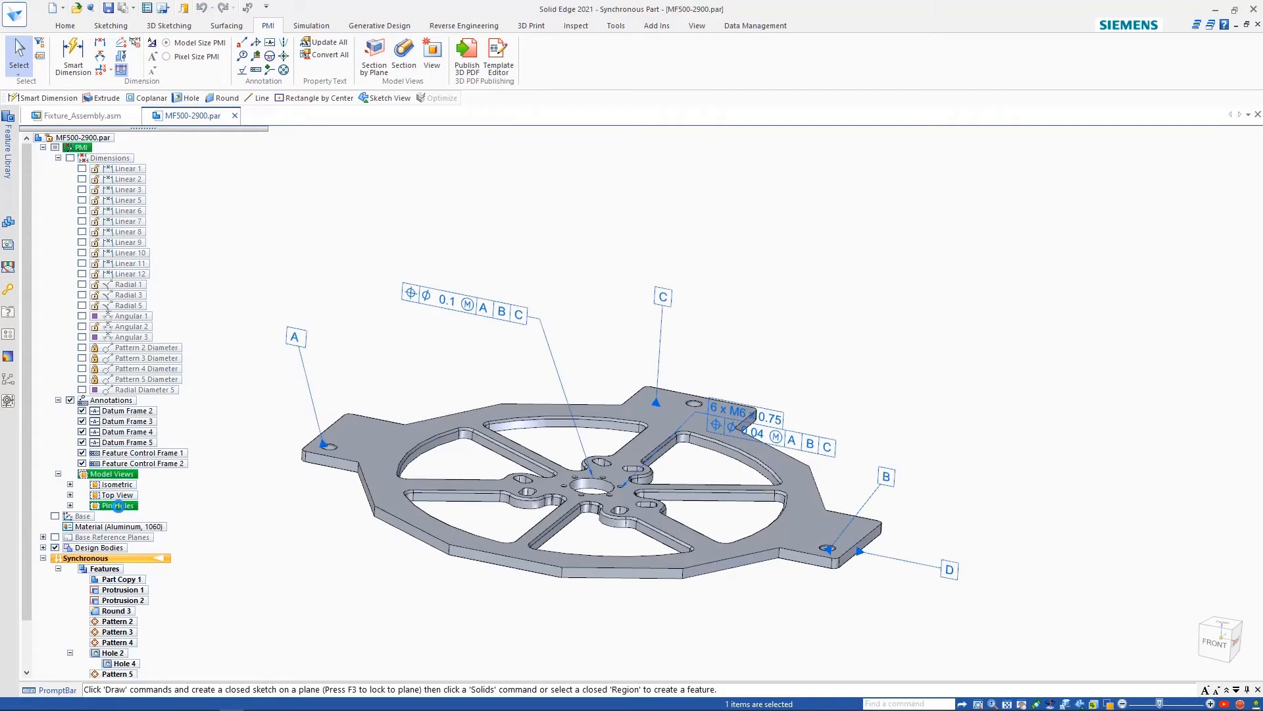
{"action": "right_click", "coordinate": [110, 507]}
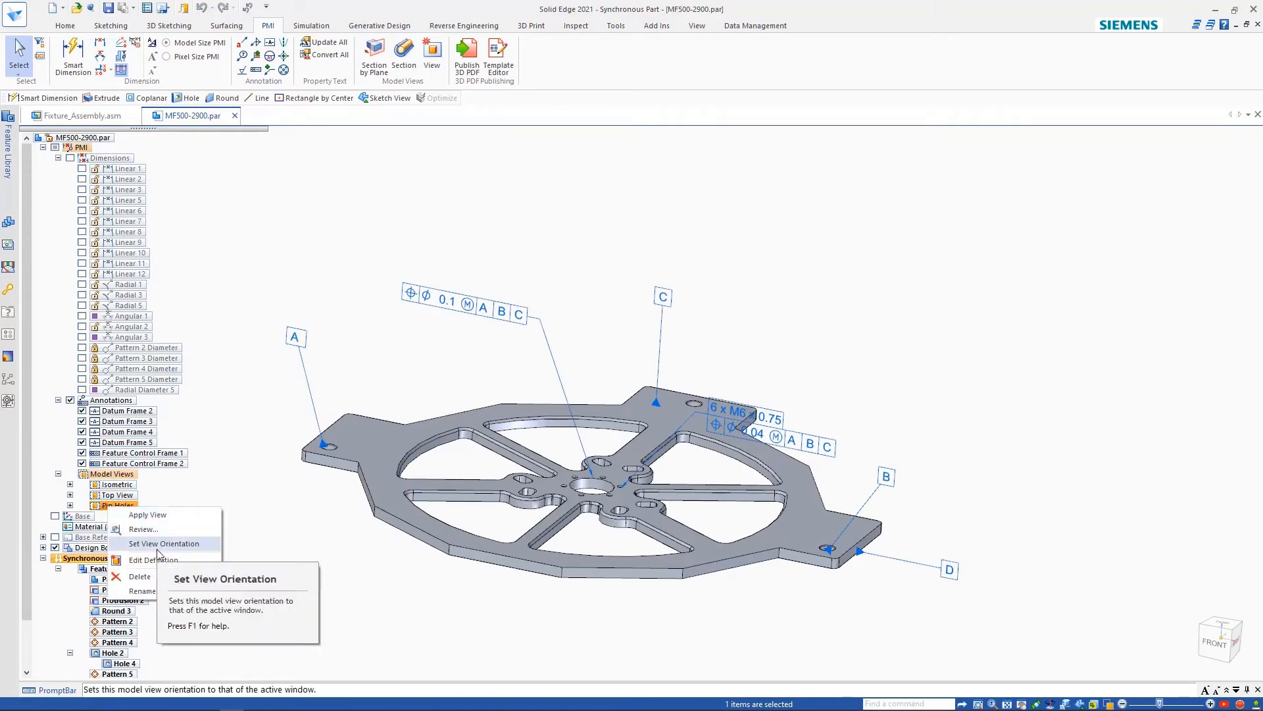
{"action": "left_click", "coordinate": [151, 513]}
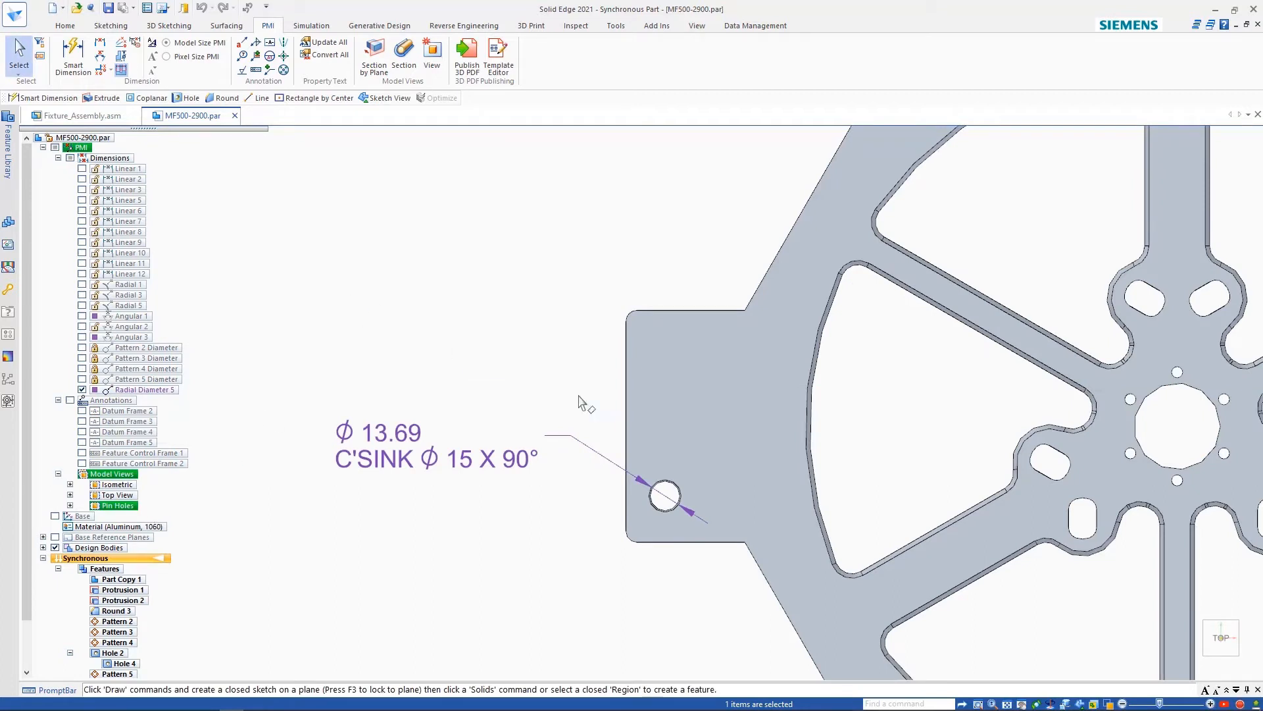
Add the 32.19 mm vertical dimension between the tab hole and the part centre to the Pin Holes model view and display it.
{"action": "left_click", "coordinate": [712, 404]}
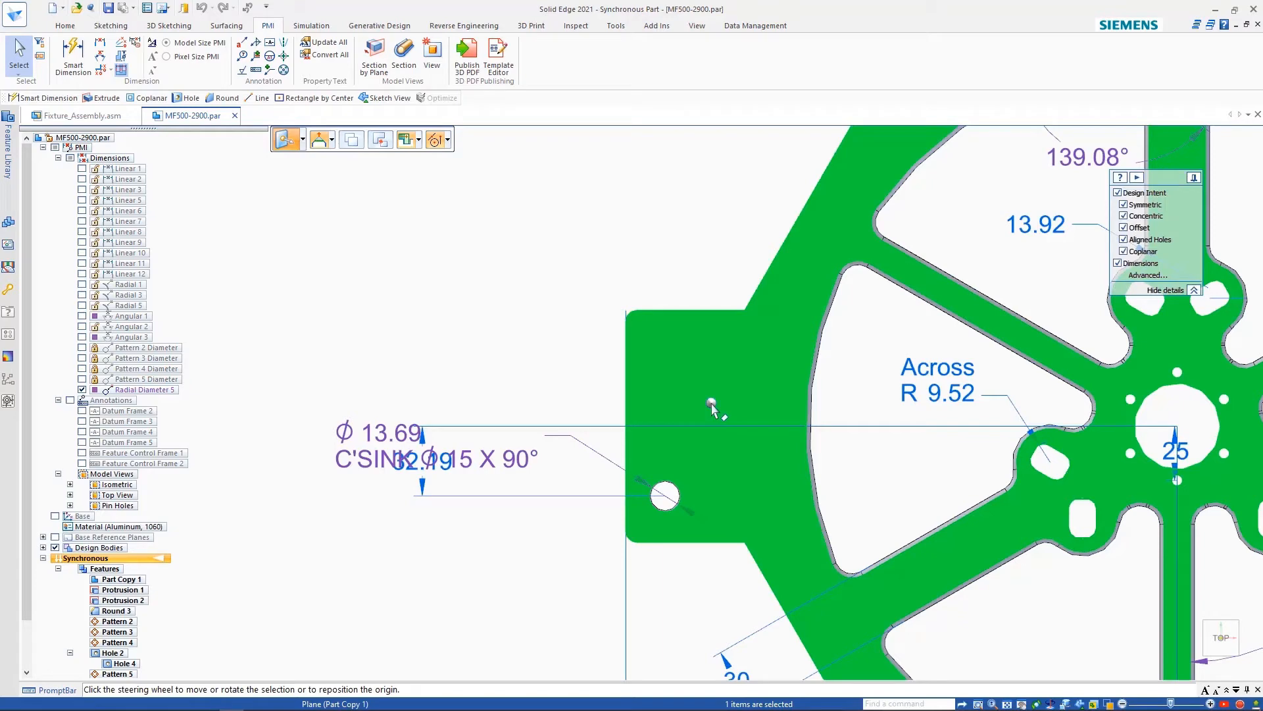
{"action": "left_click", "coordinate": [428, 502]}
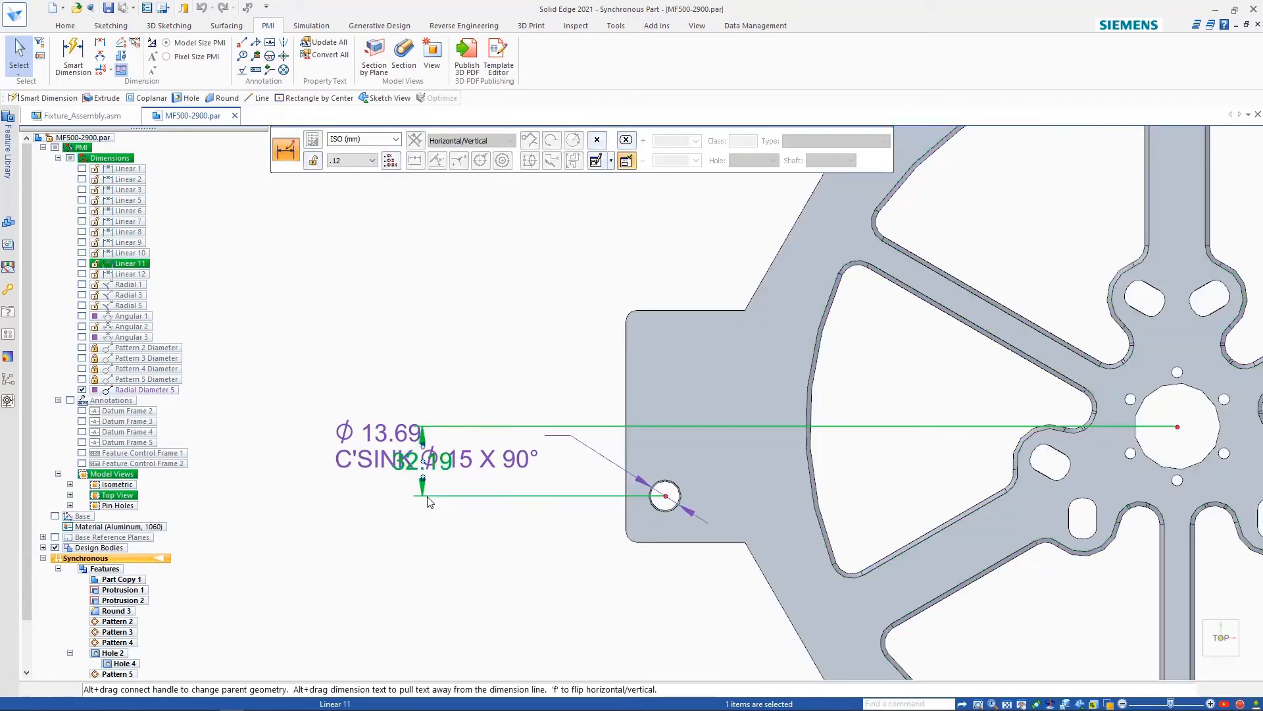
{"action": "right_click", "coordinate": [428, 499]}
{"action": "left_click", "coordinate": [517, 212]}
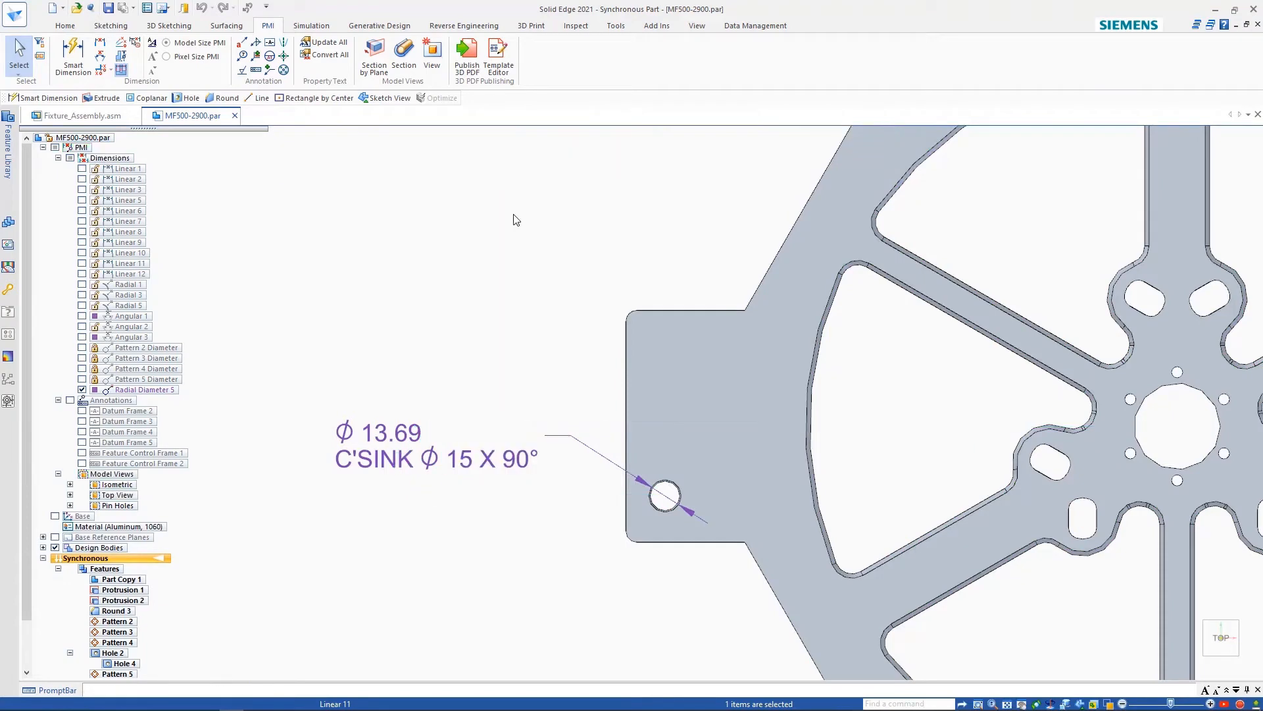
{"action": "left_click", "coordinate": [554, 350]}
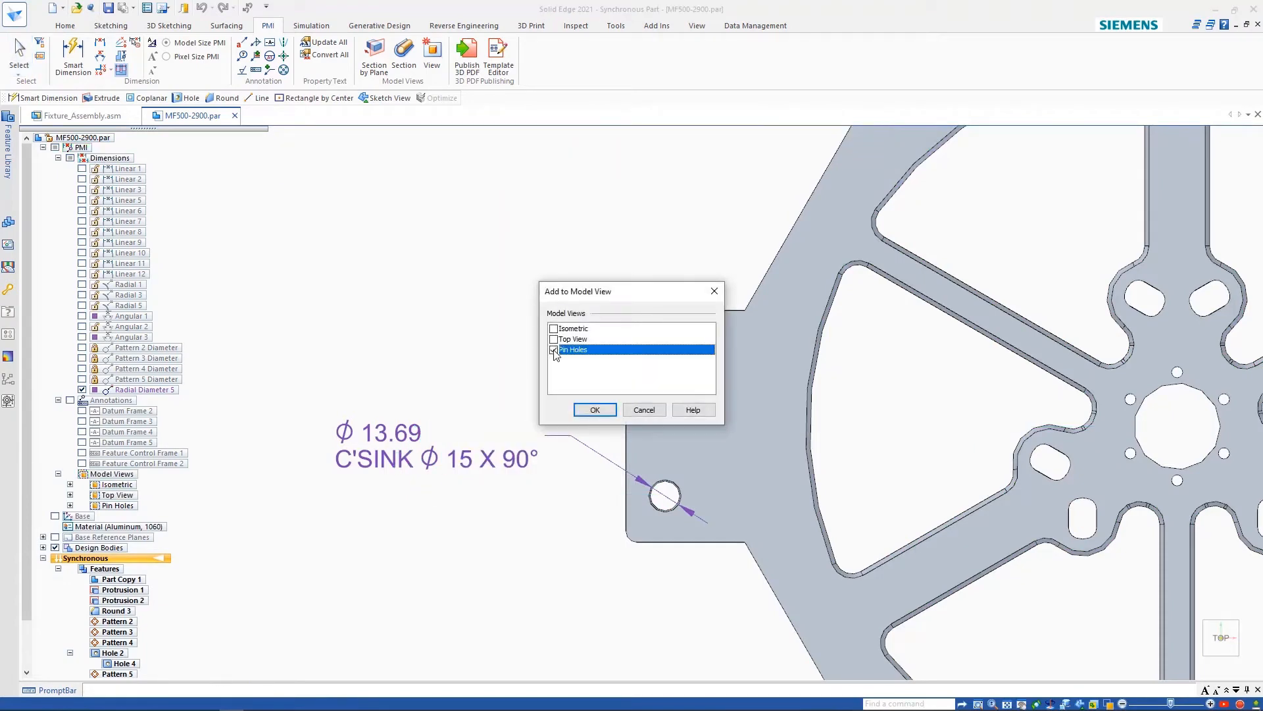
{"action": "left_click", "coordinate": [595, 410]}
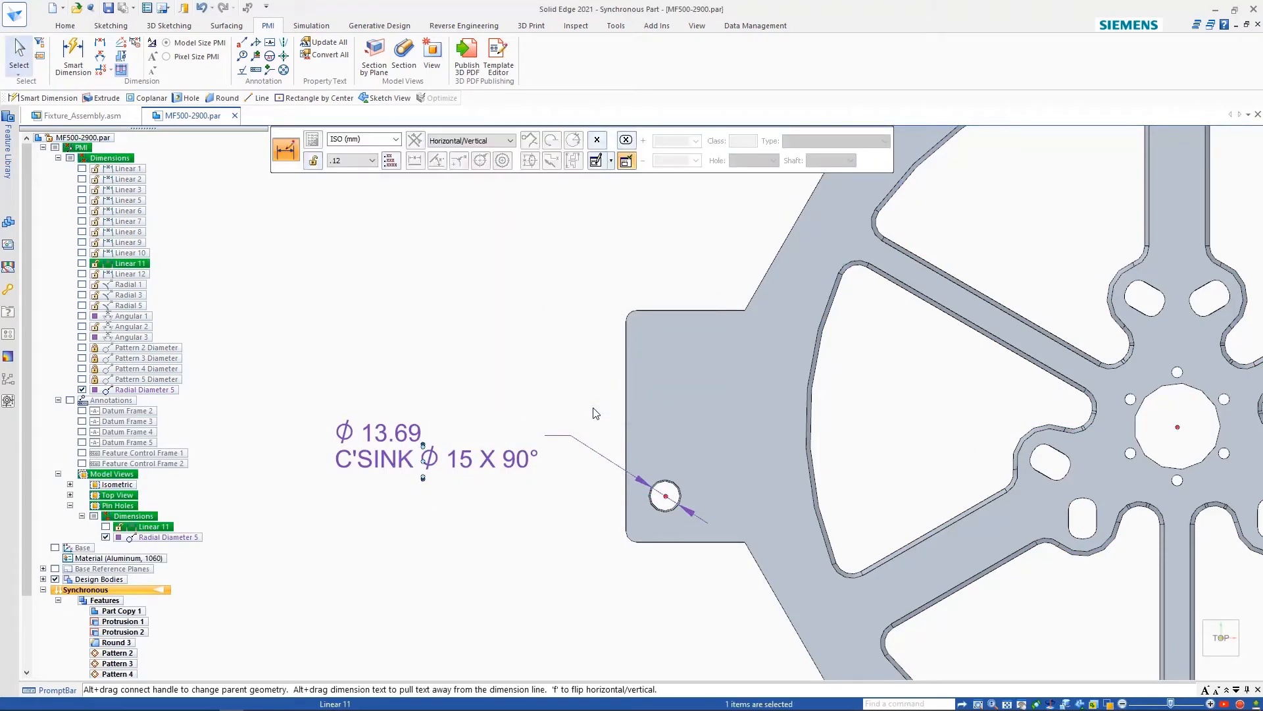
{"action": "left_click", "coordinate": [106, 526]}
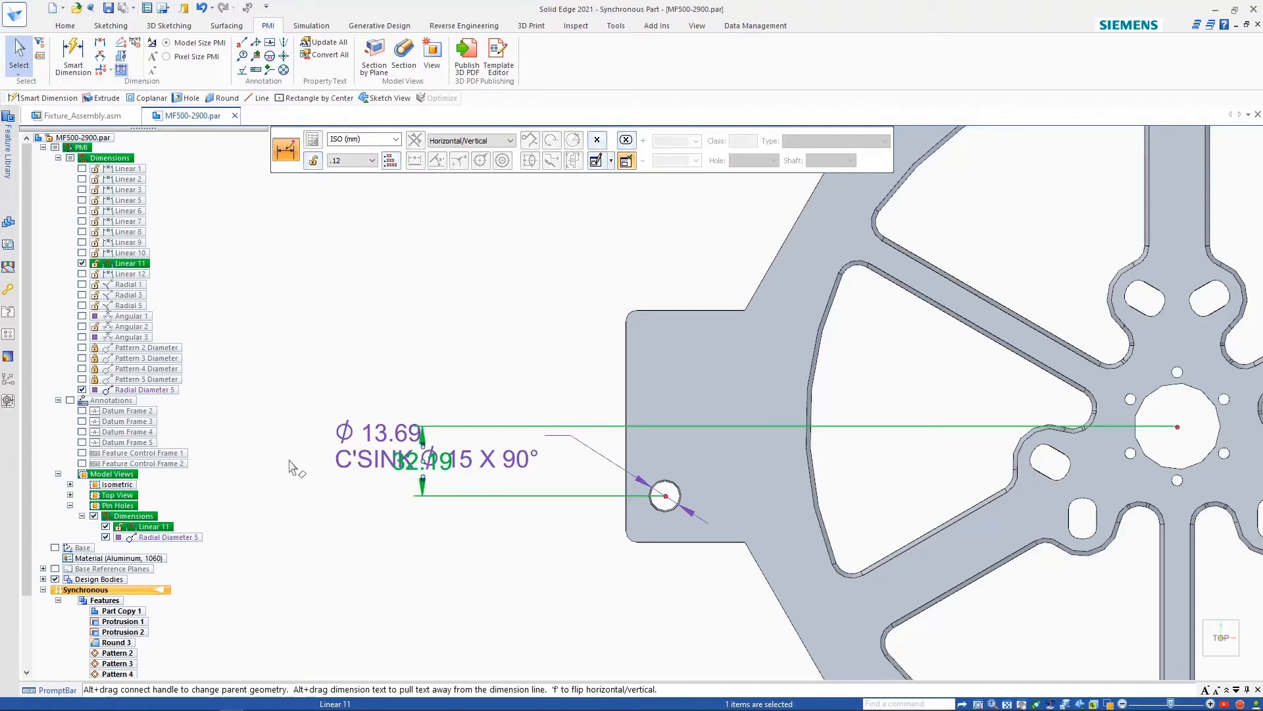
Move the left tab's countersink hole callout below the 32.19 dimension so the two texts no longer overlap.
{"action": "left_click", "coordinate": [517, 459]}
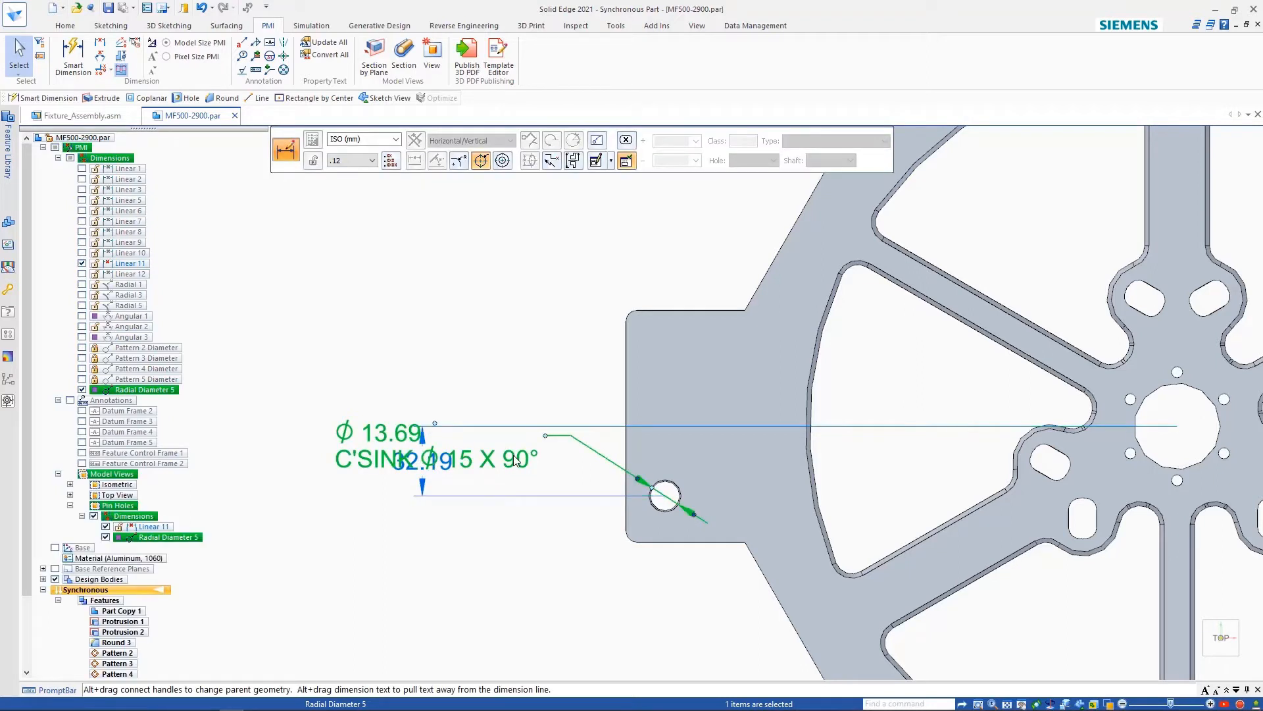
{"action": "left_click_drag", "start_coordinate": [433, 423], "coordinate": [584, 583]}
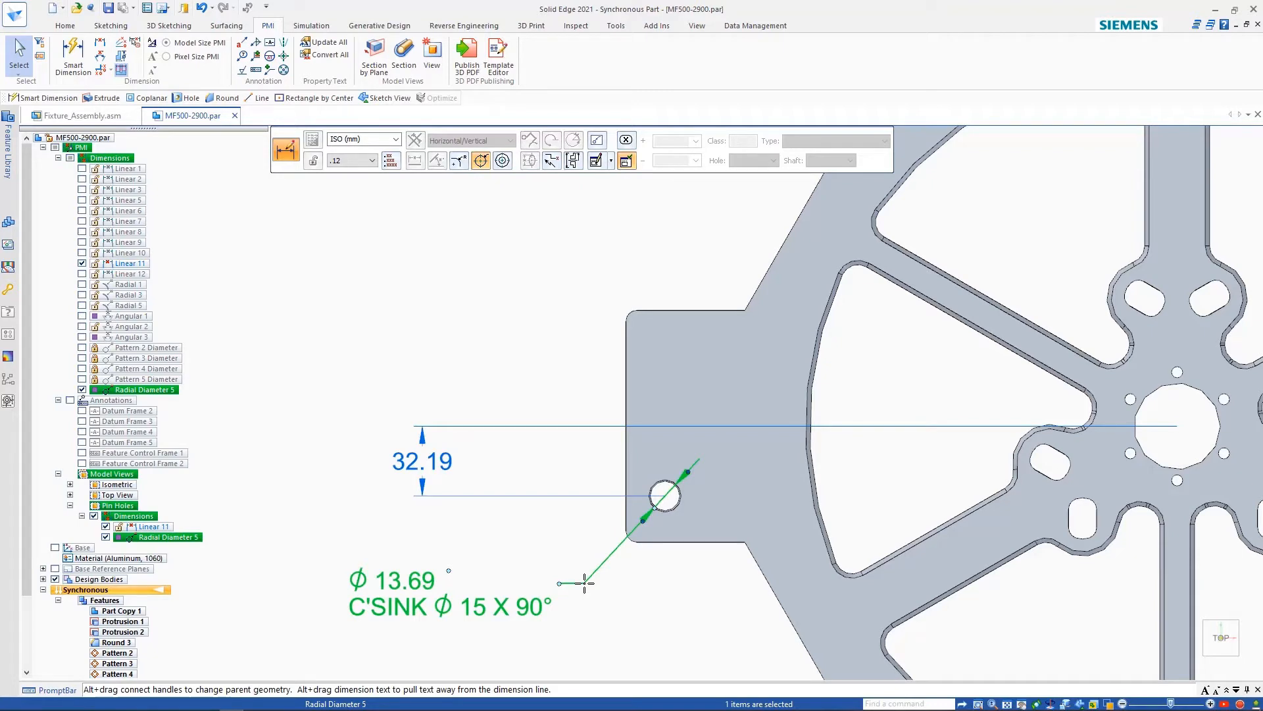
Review the part's saved model views by applying Isometric followed by Pin Holes.
{"action": "left_click", "coordinate": [117, 485]}
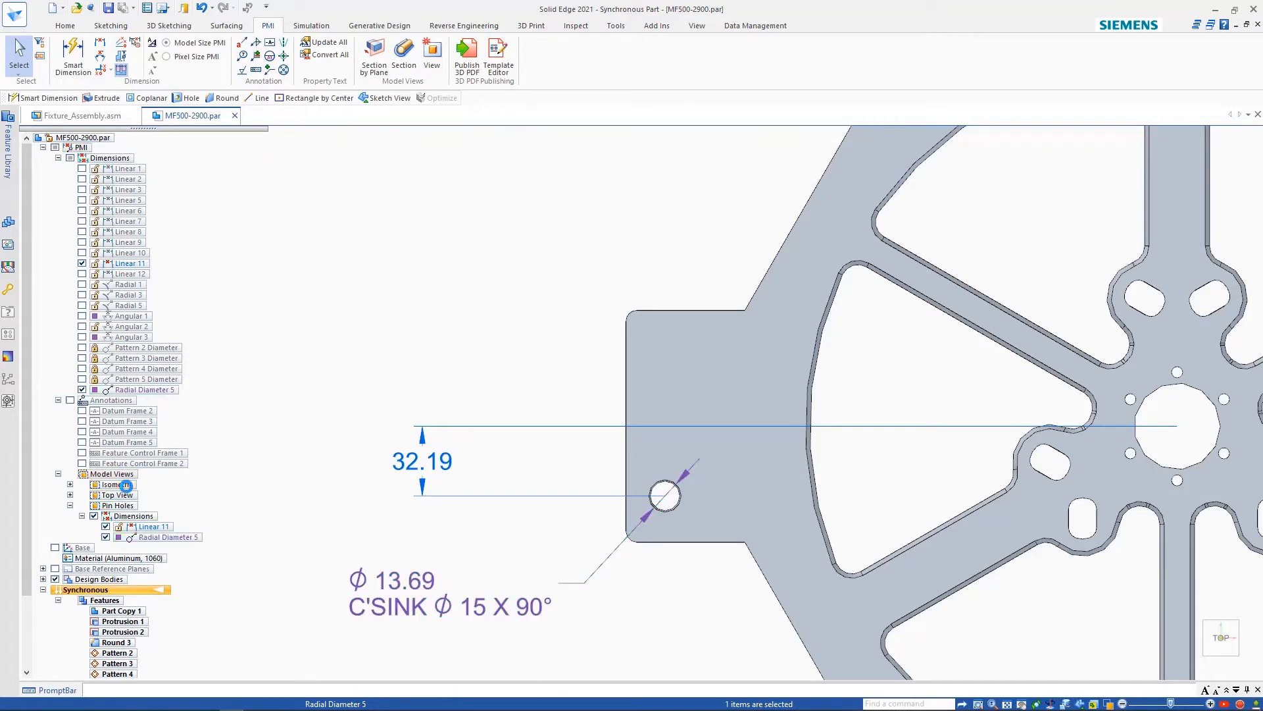
{"action": "right_click", "coordinate": [116, 484]}
{"action": "left_click", "coordinate": [149, 503]}
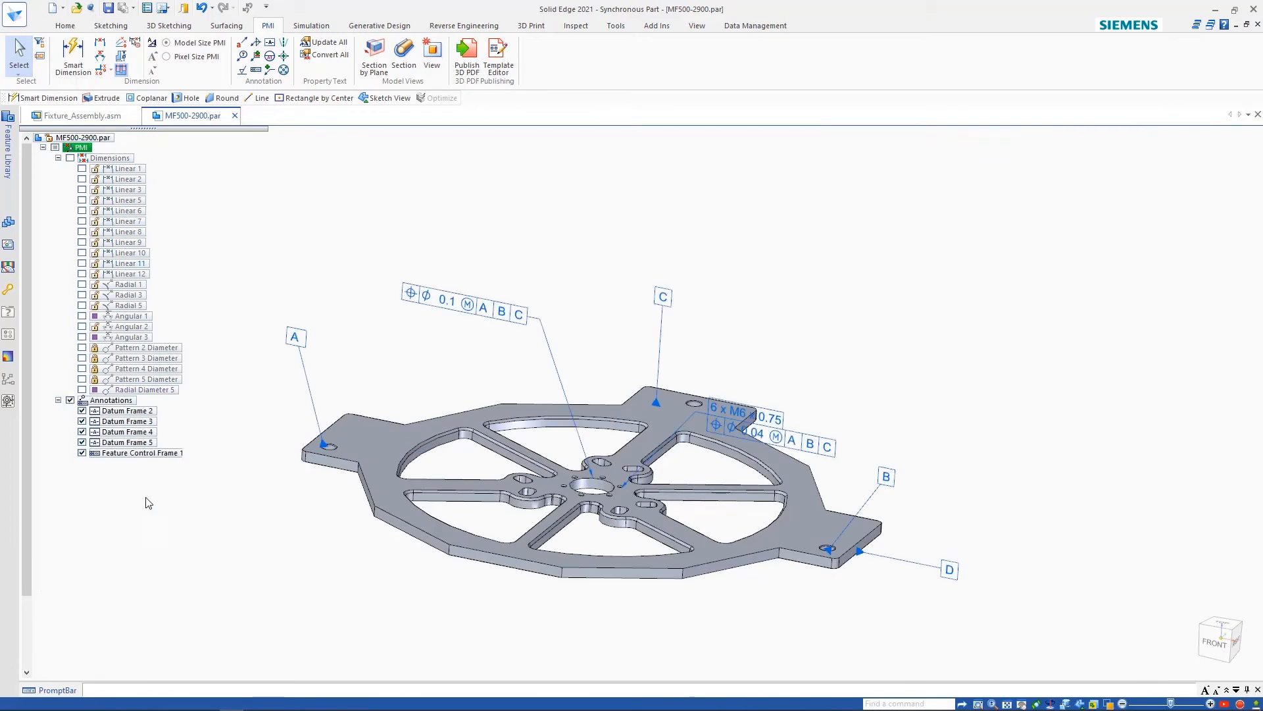
{"action": "right_click", "coordinate": [127, 508]}
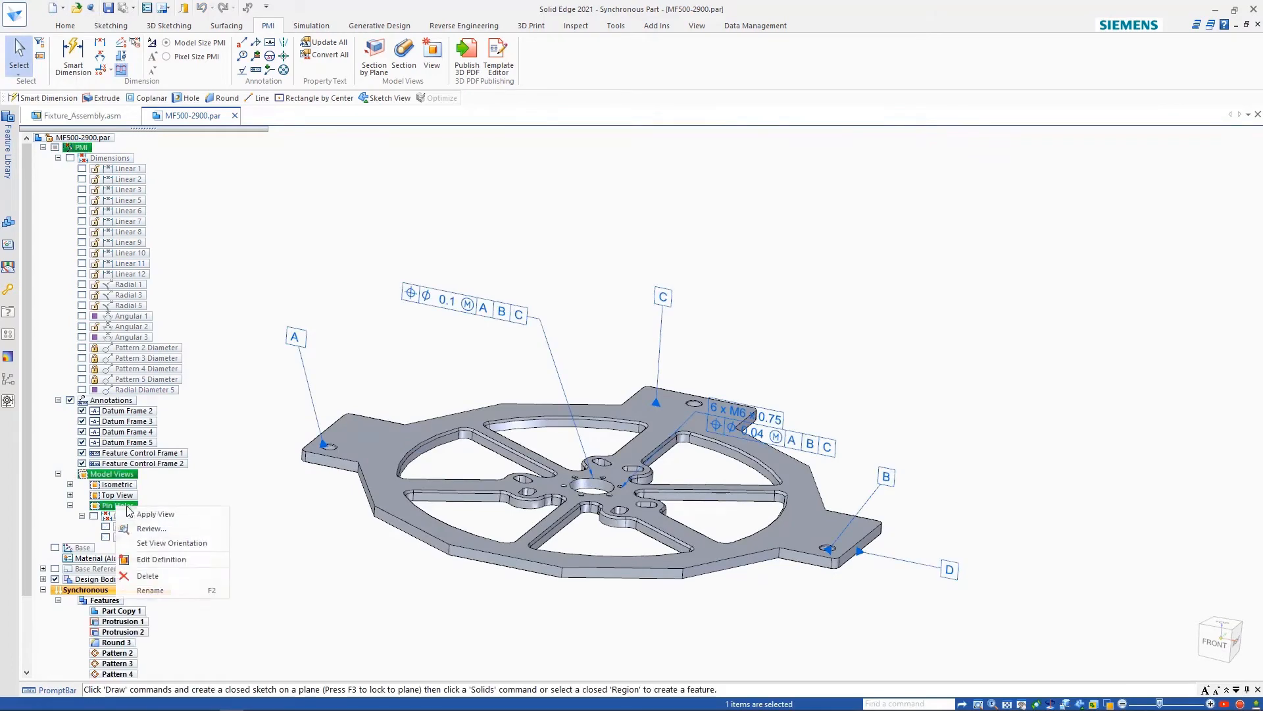
{"action": "left_click", "coordinate": [150, 516]}
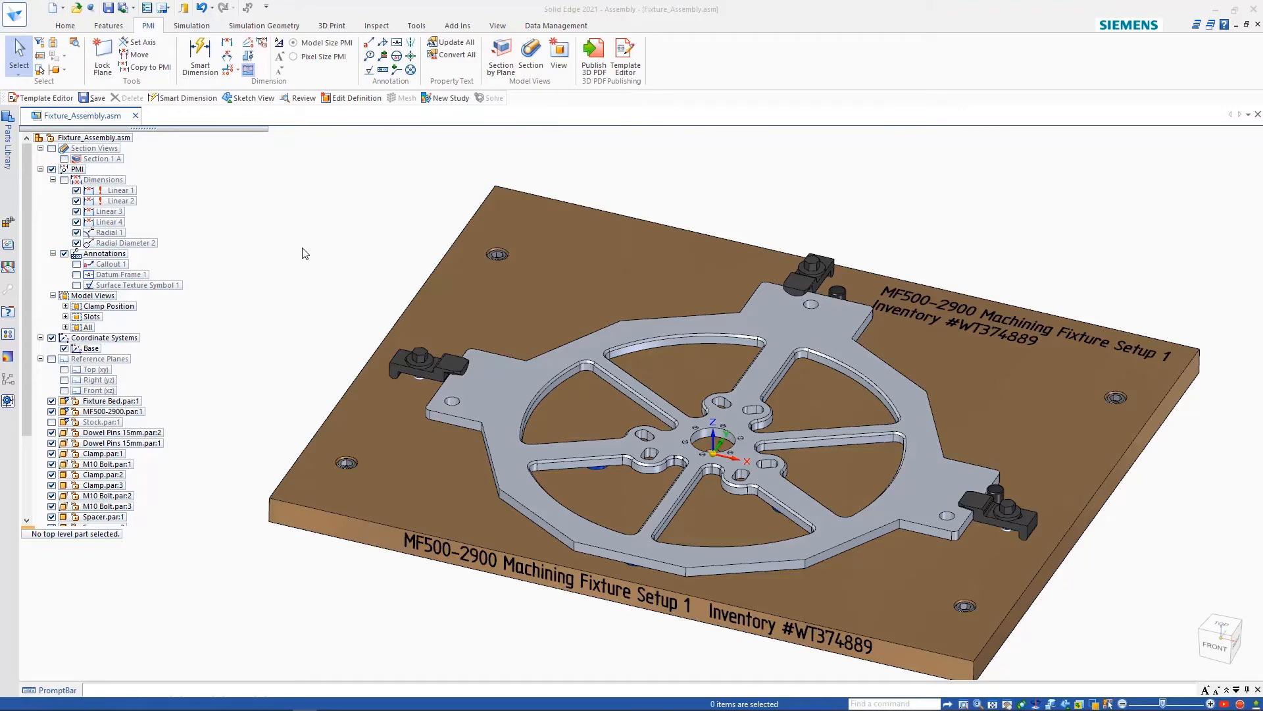
{"action": "scroll", "coordinate": [304, 254], "scroll_direction": "up", "scroll_amount": 2}
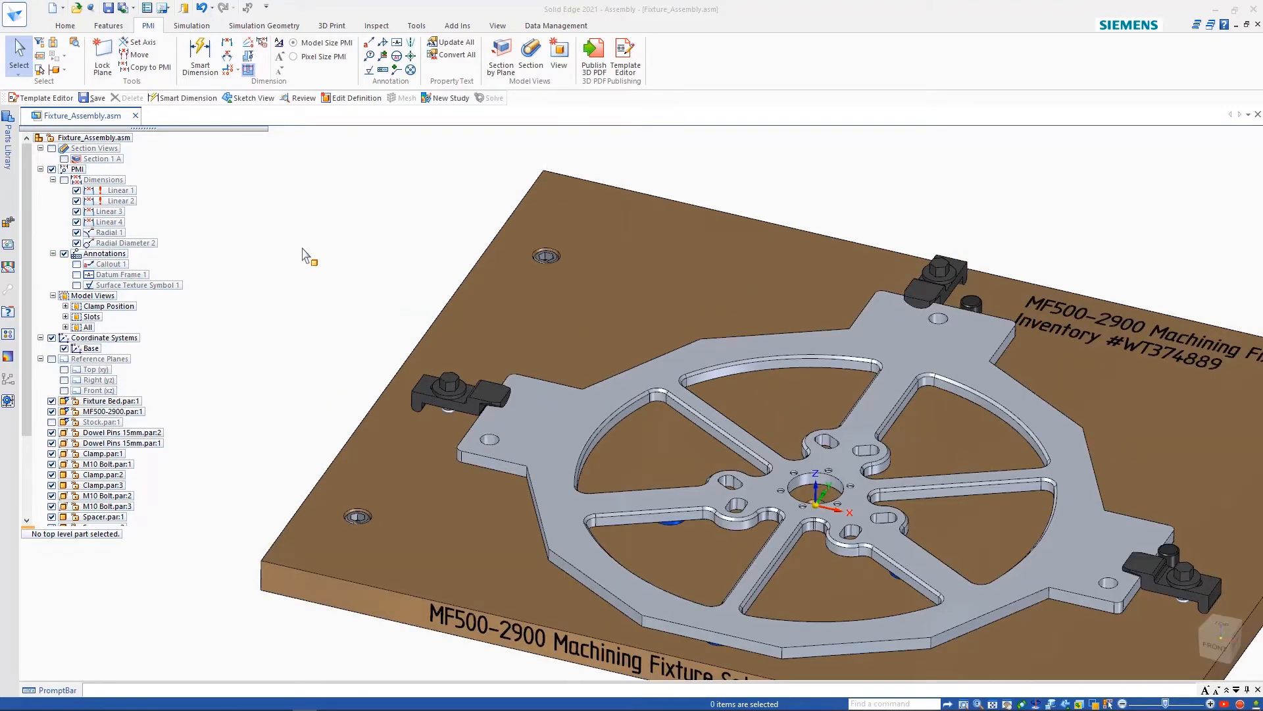
{"action": "scroll", "coordinate": [303, 254], "scroll_direction": "down", "scroll_amount": 2}
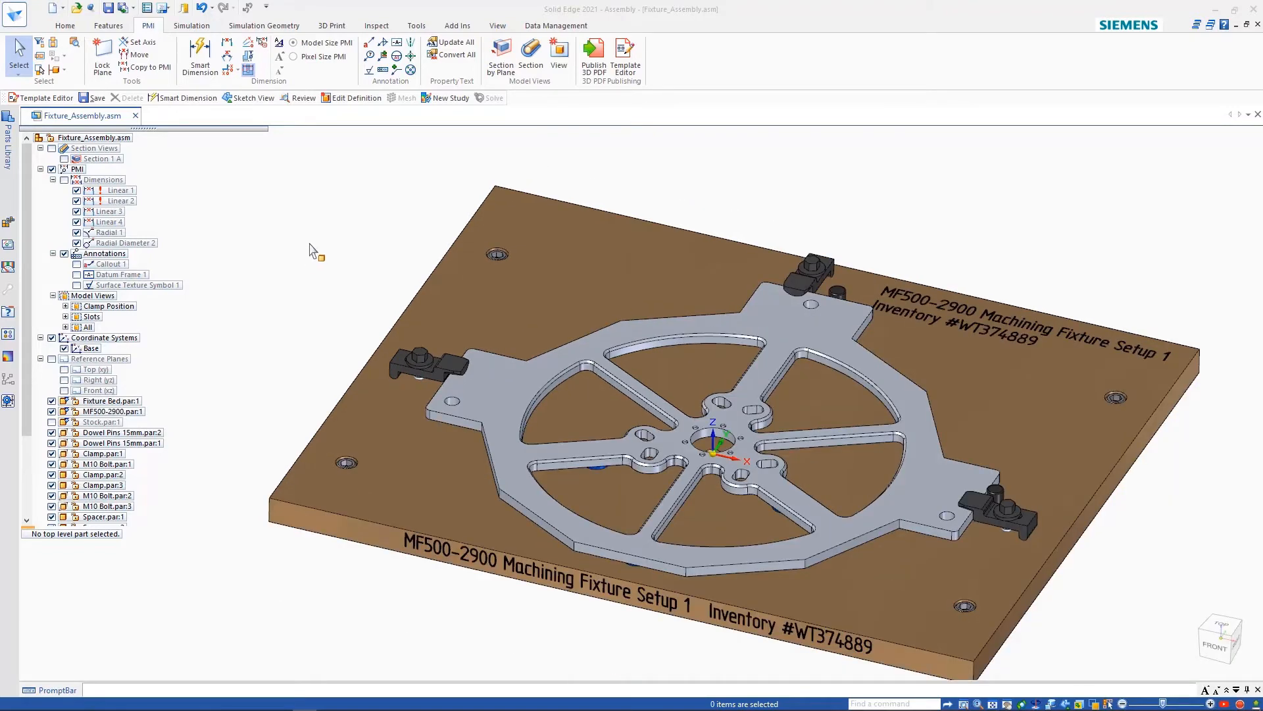
{"action": "left_click", "coordinate": [377, 210]}
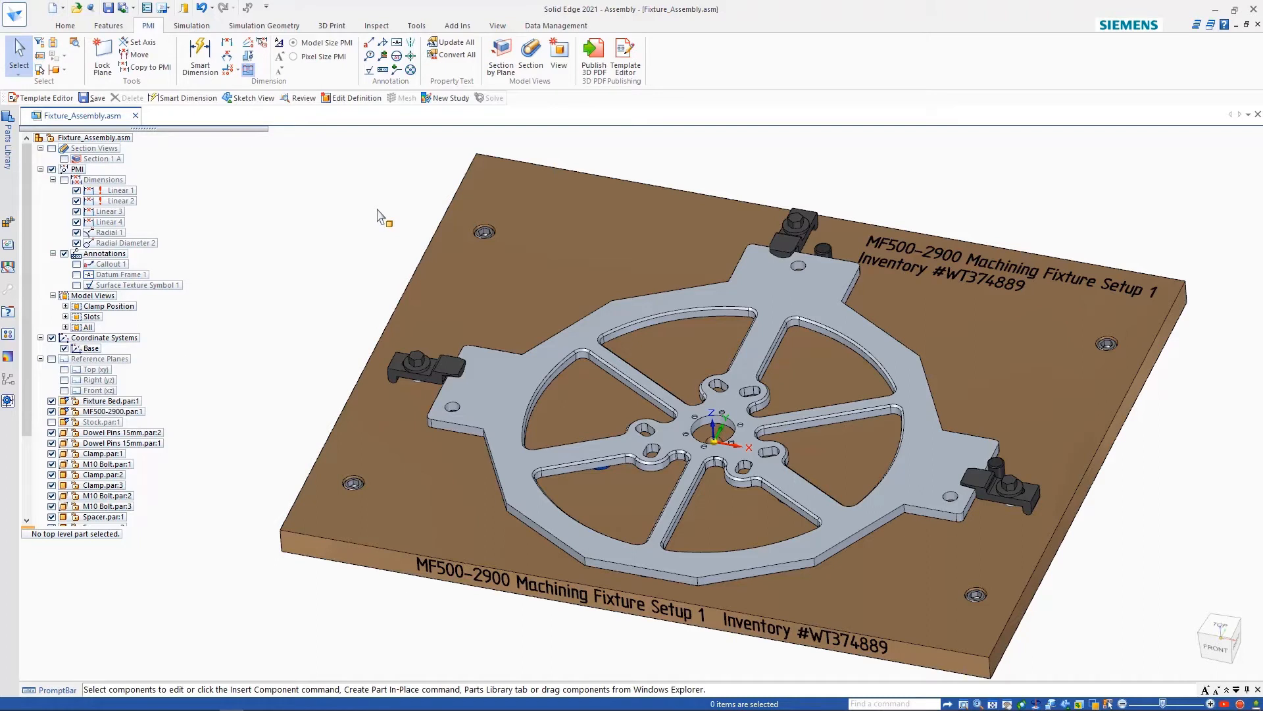
Review the fixture assembly's PMI model views in sequence: Clamp Position, Slots and All.
{"action": "left_click", "coordinate": [96, 306]}
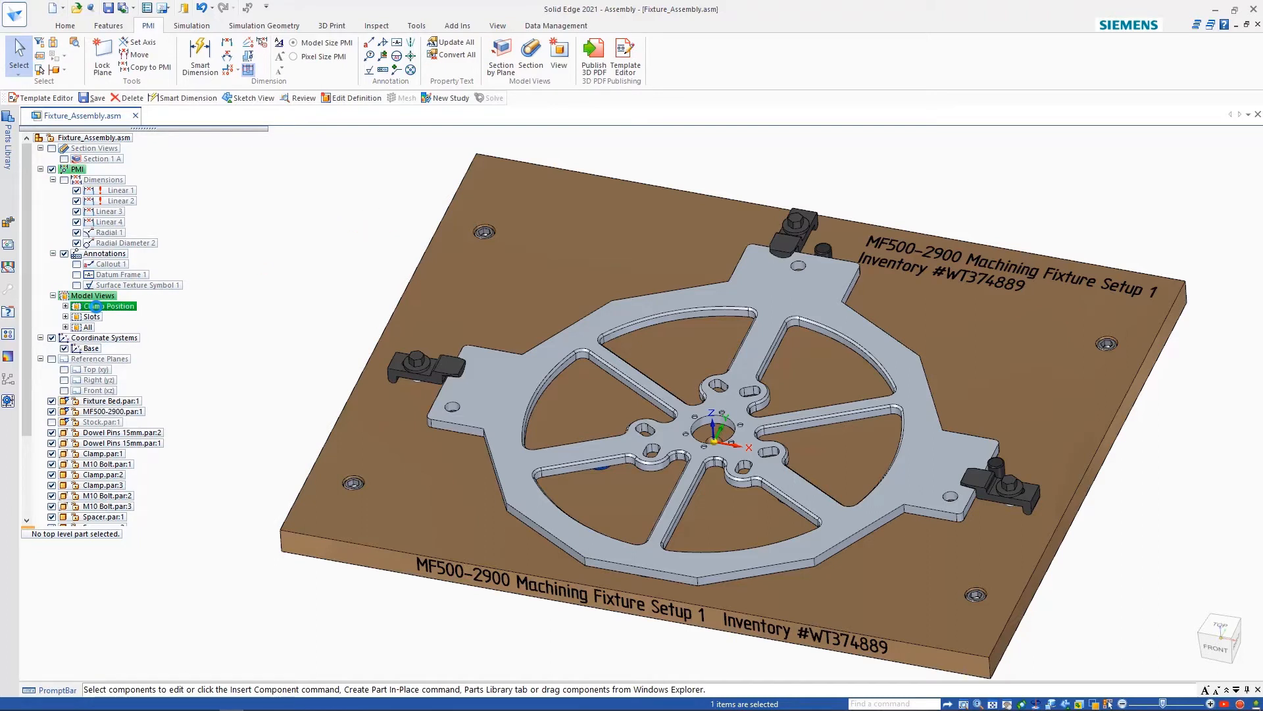
{"action": "right_click", "coordinate": [96, 306]}
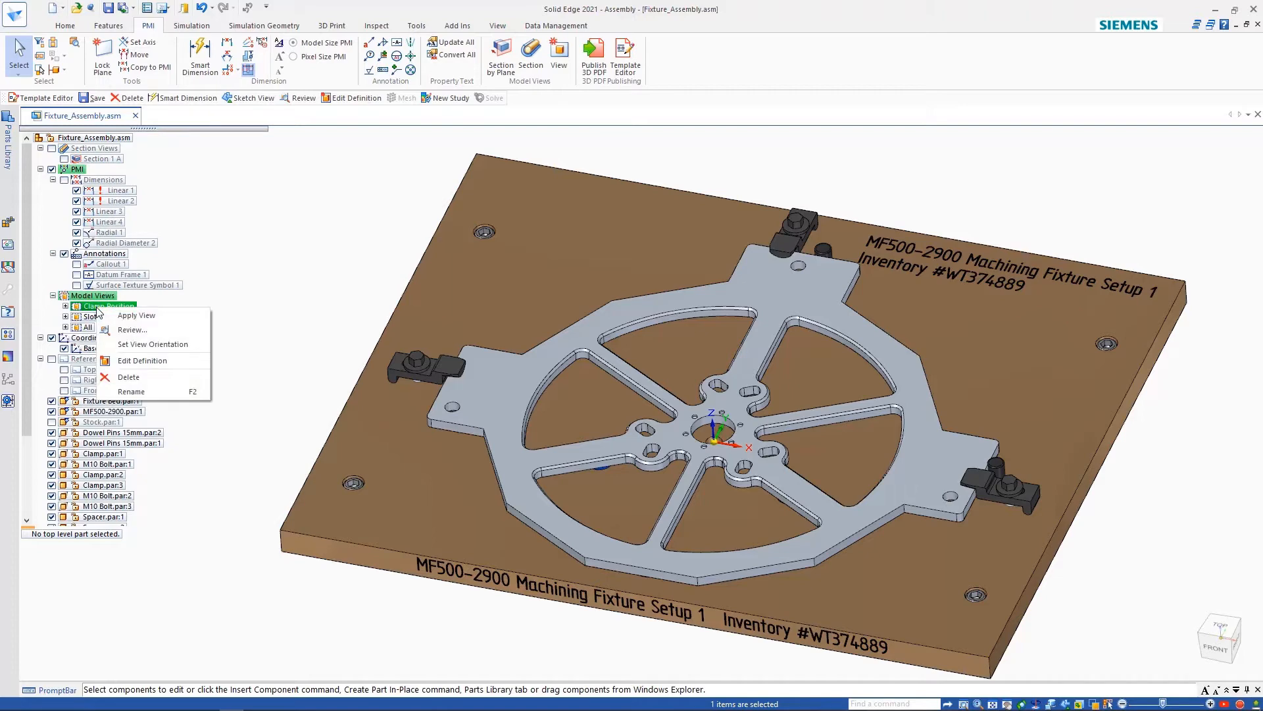
{"action": "left_click", "coordinate": [133, 331]}
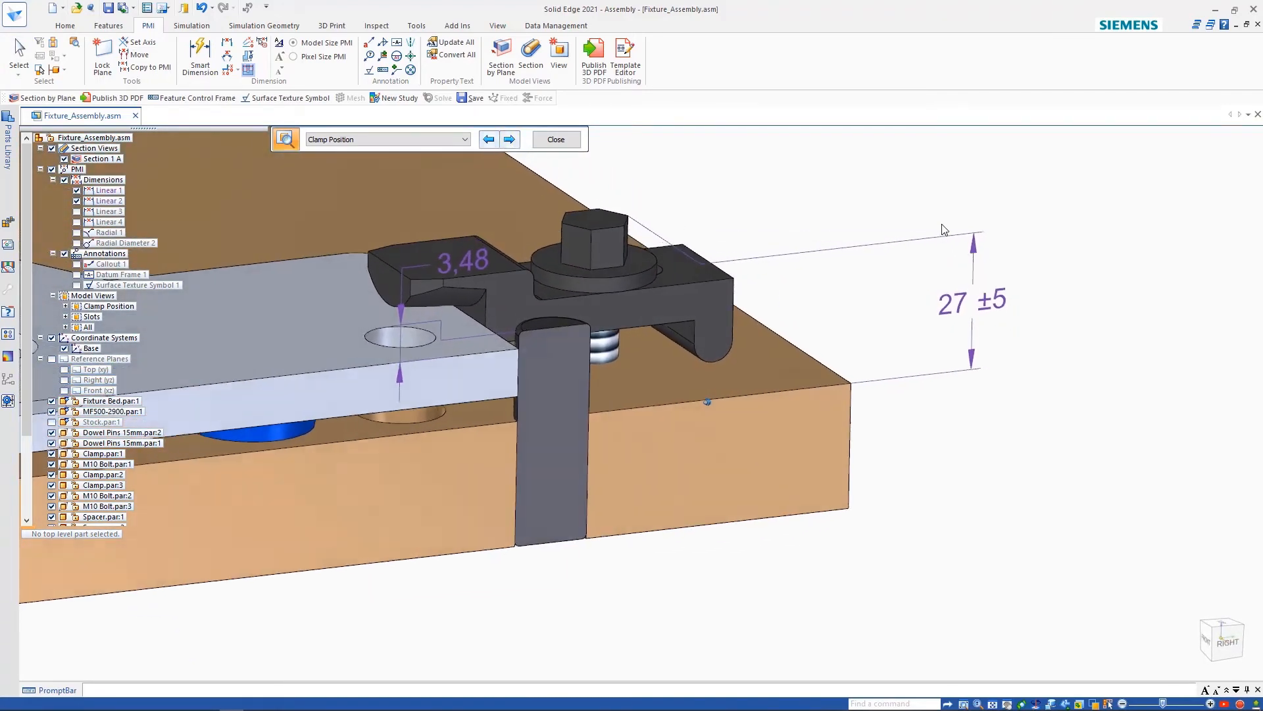
{"action": "left_click", "coordinate": [511, 141]}
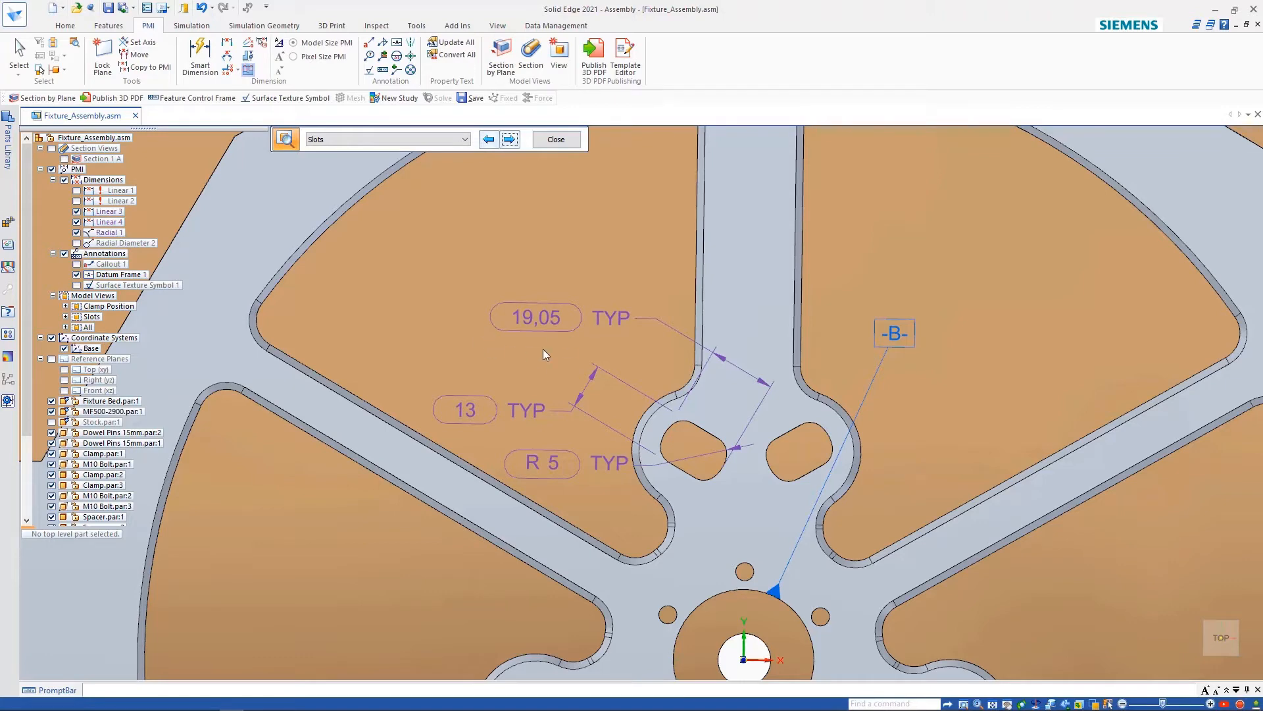
{"action": "left_click", "coordinate": [511, 140]}
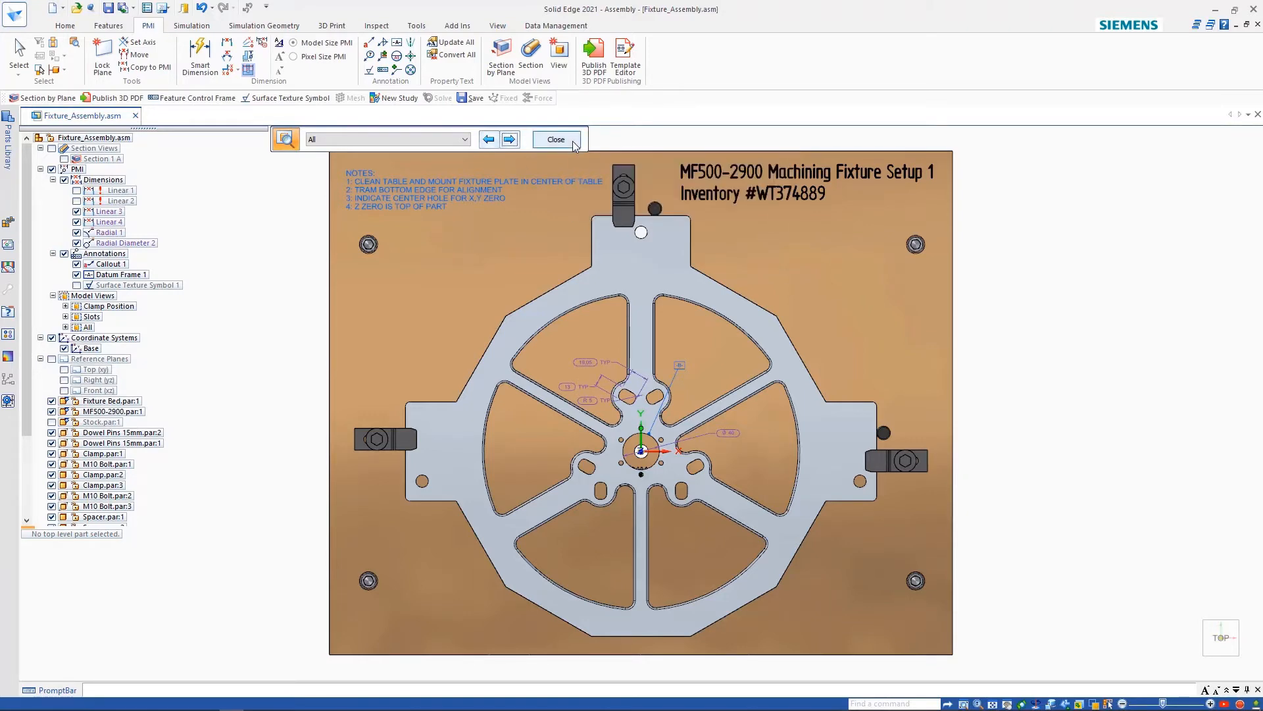
Open the Solid Edge License Utility, examine the Viewer Mode option without applying it, and end the model view review.
{"action": "key", "text": "super"}
{"action": "type", "text": "li"}
{"action": "key", "text": "Return"}
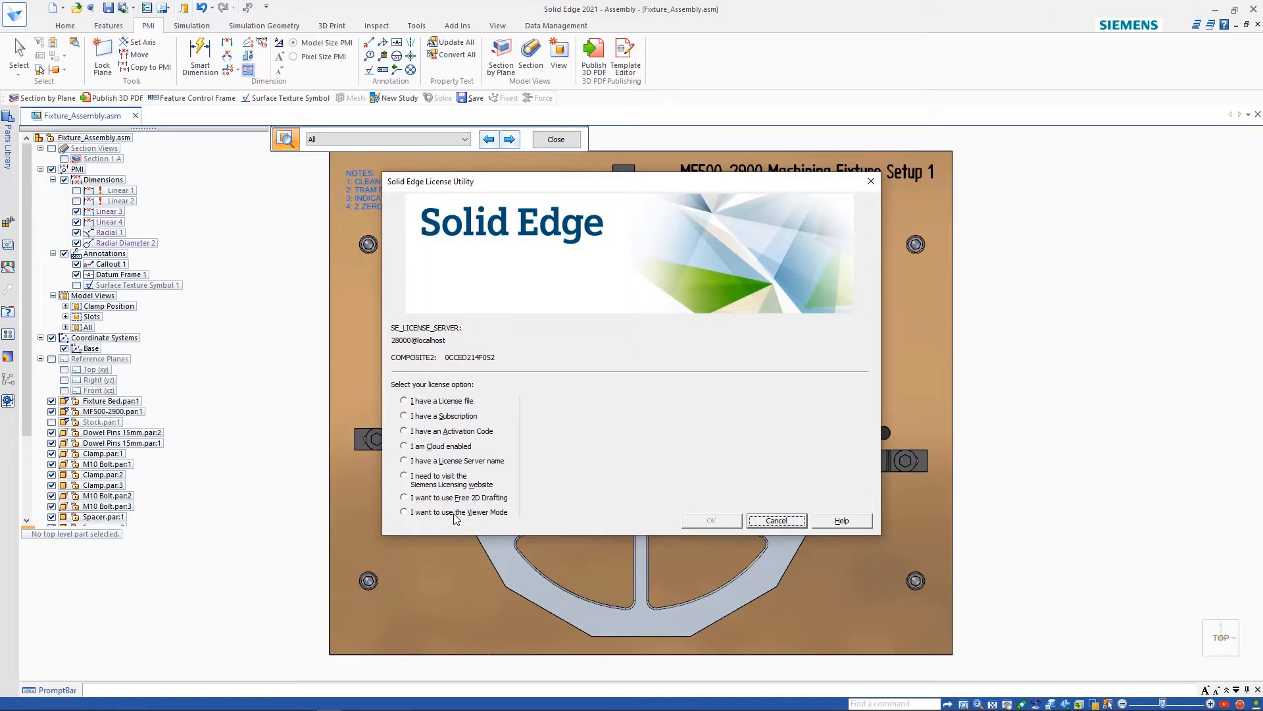
{"action": "left_click", "coordinate": [453, 514]}
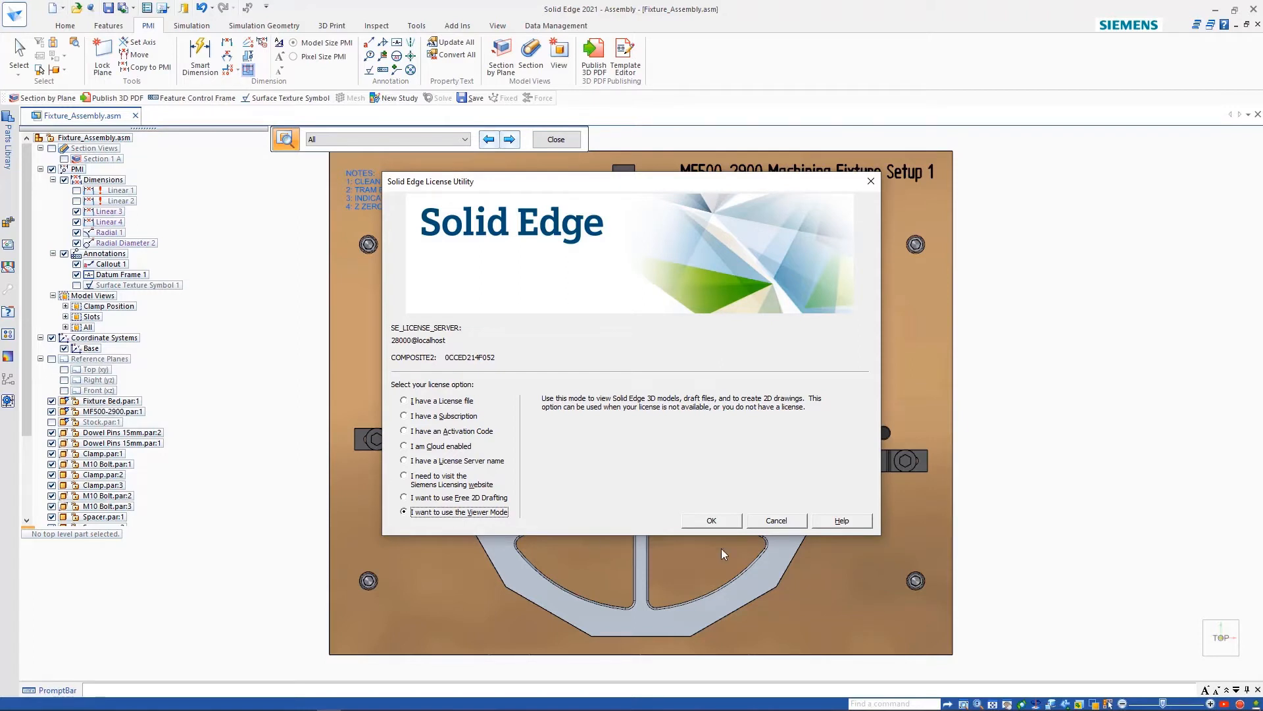
{"action": "left_click", "coordinate": [781, 521]}
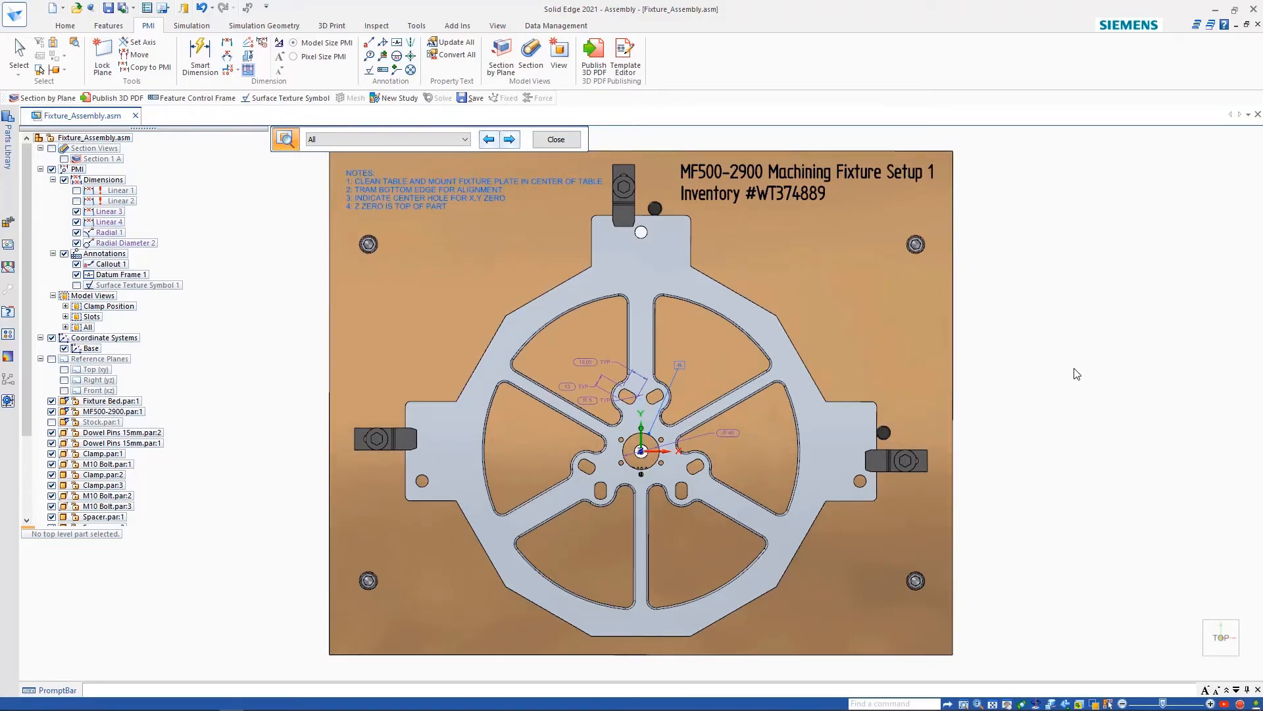
{"action": "left_click", "coordinate": [550, 139]}
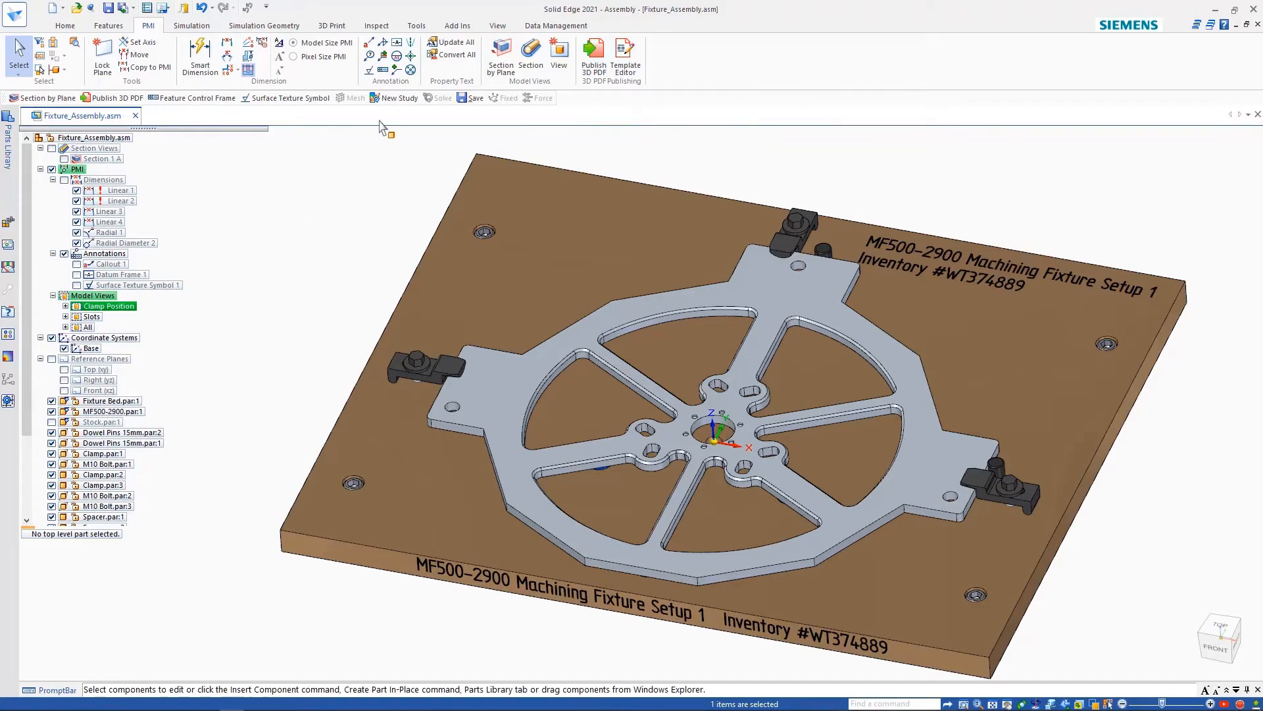
Hide the Fixture Bed and attach a feature control frame with position symbol, diameter 0.1, maximum material condition and datum B to the left tab's hole.
{"action": "left_click", "coordinate": [384, 70]}
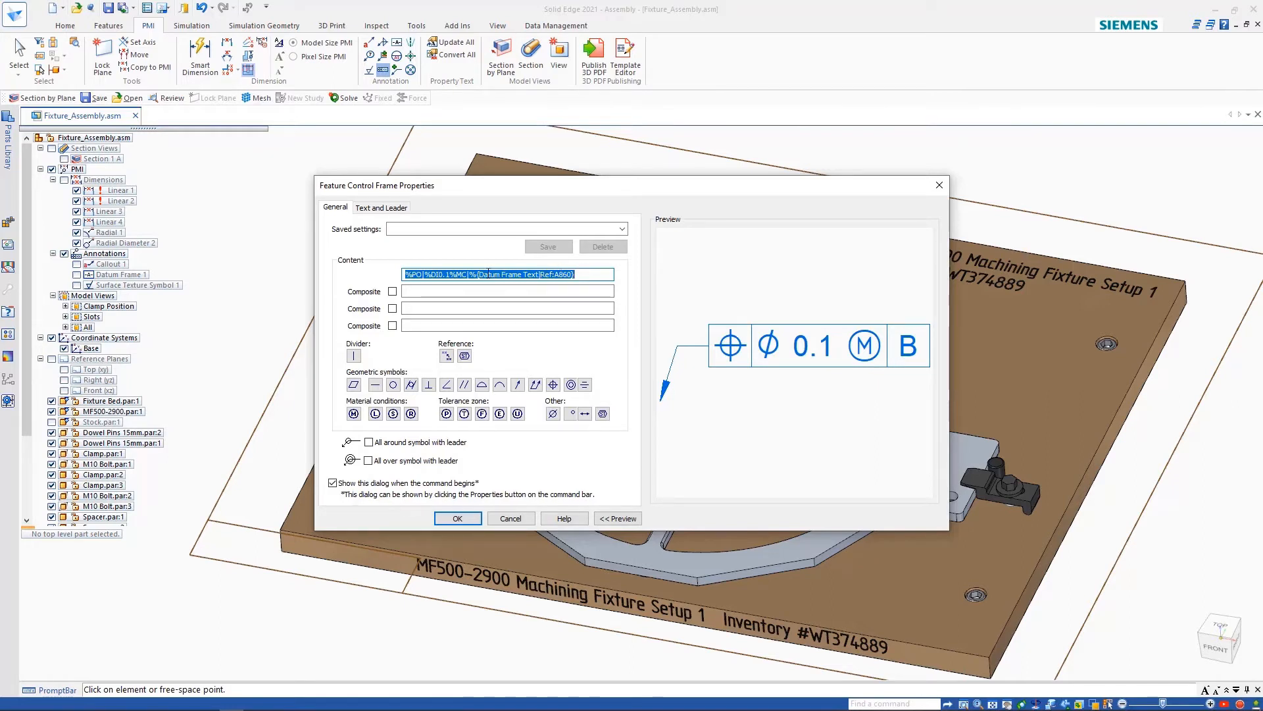
{"action": "left_click", "coordinate": [447, 356]}
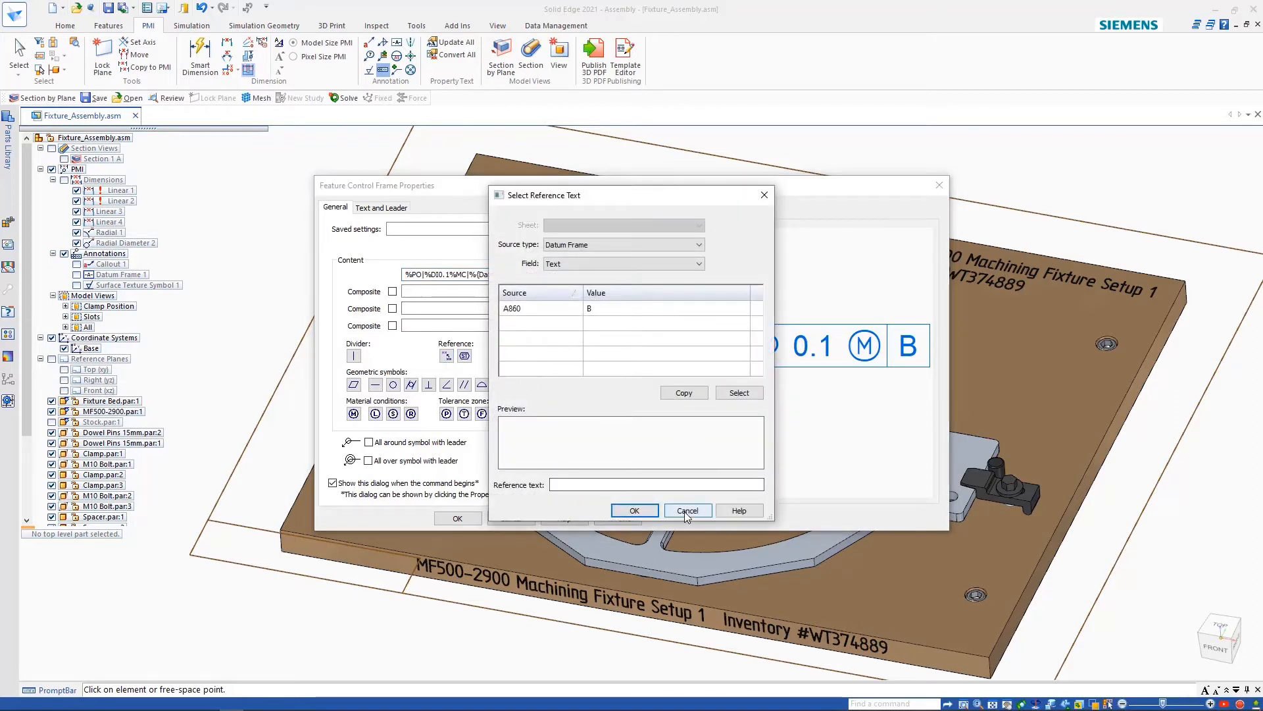
{"action": "left_click", "coordinate": [685, 510]}
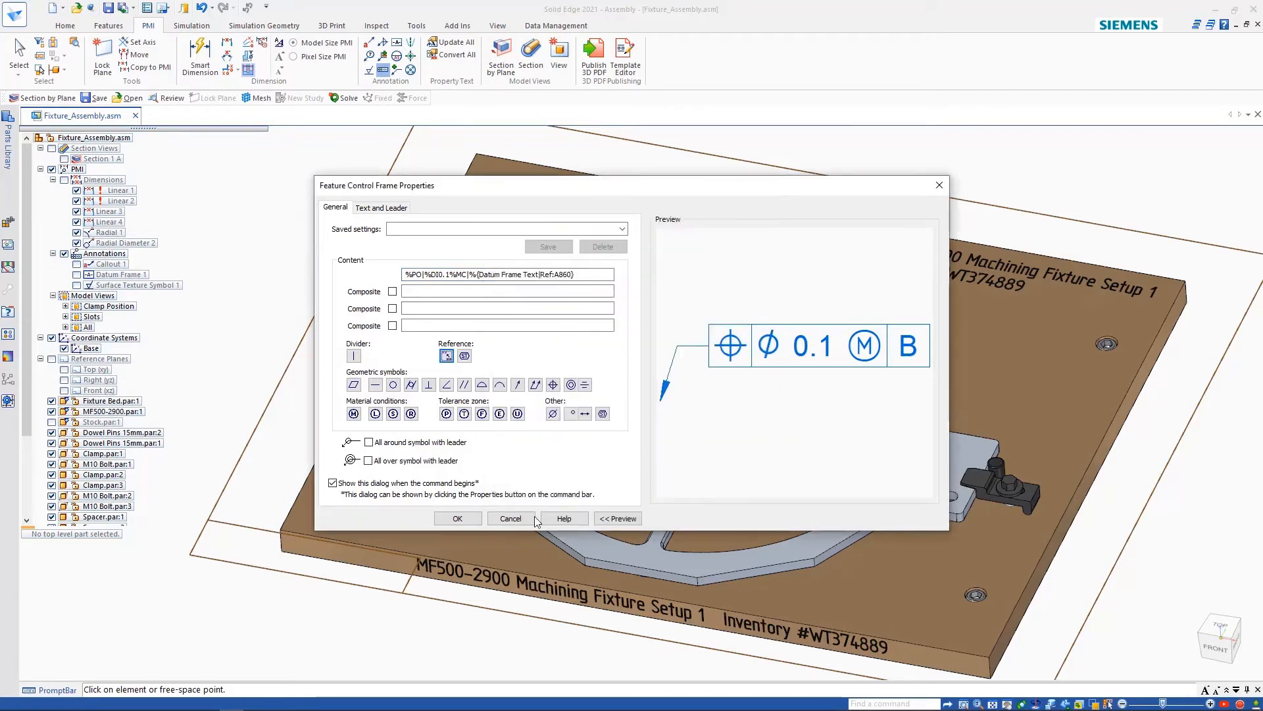
{"action": "left_click", "coordinate": [458, 518]}
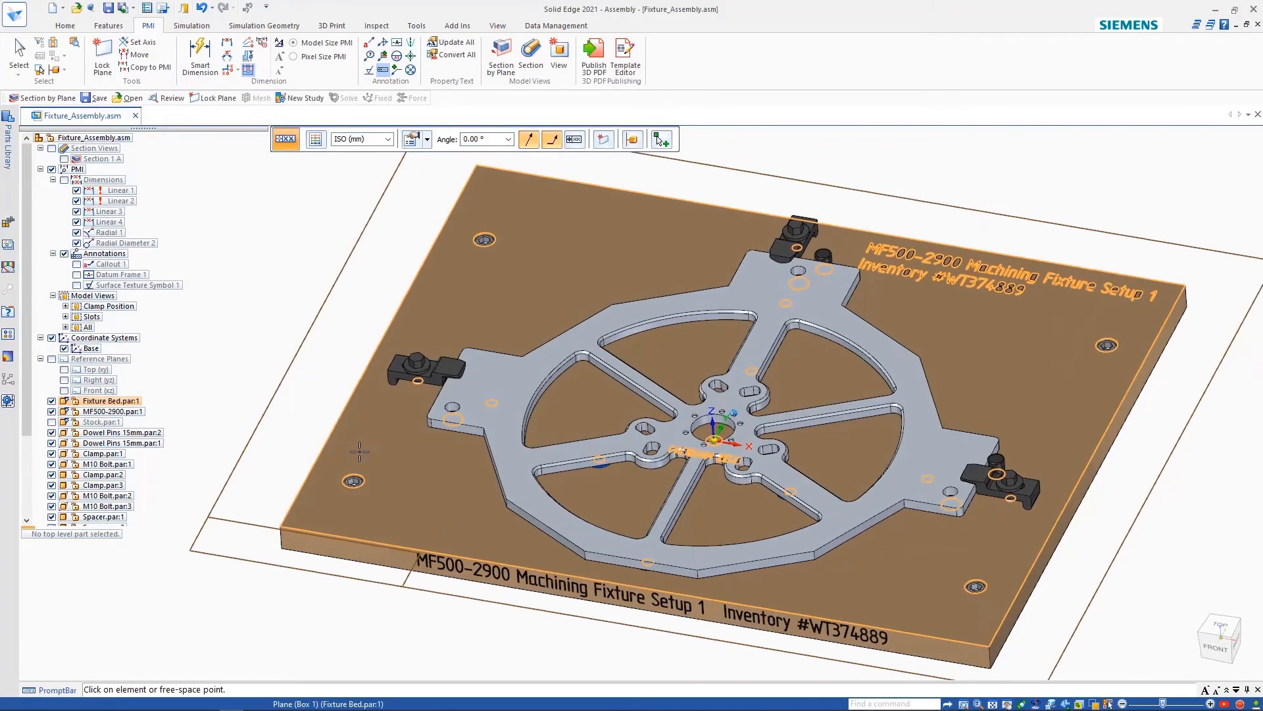
{"action": "scroll", "coordinate": [359, 451], "scroll_direction": "up", "scroll_amount": 5}
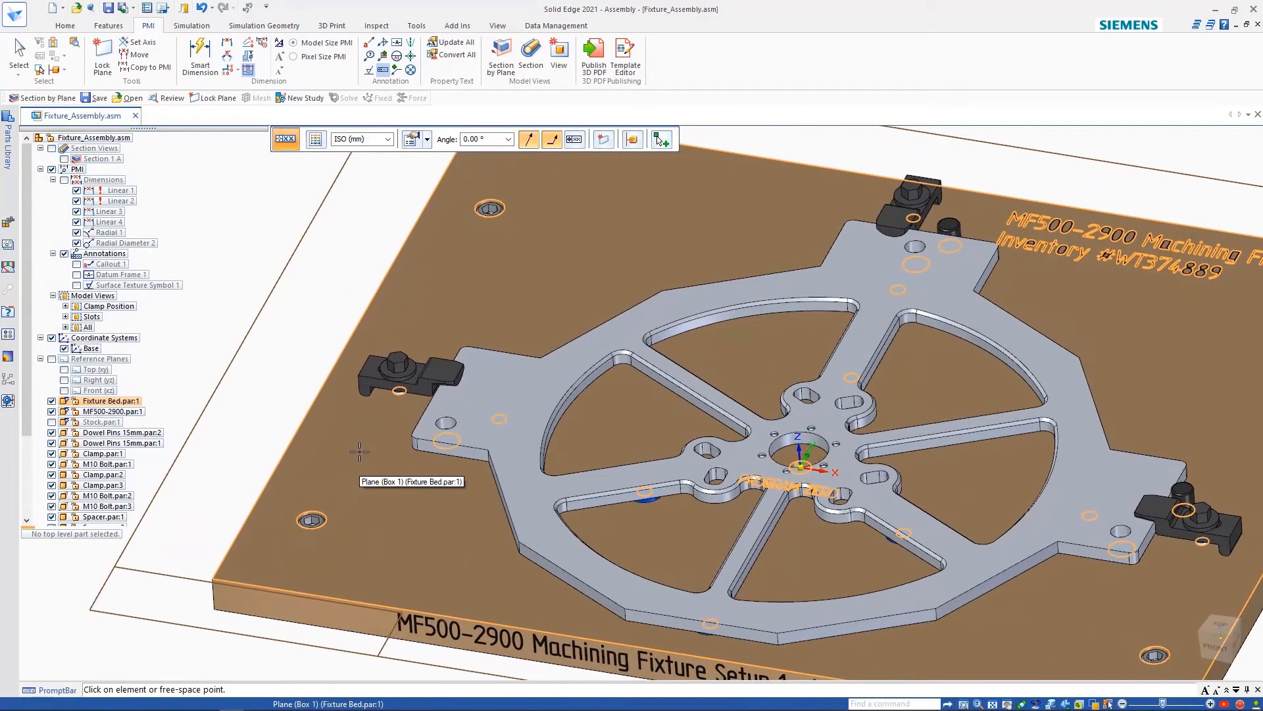
{"action": "left_click", "coordinate": [52, 401]}
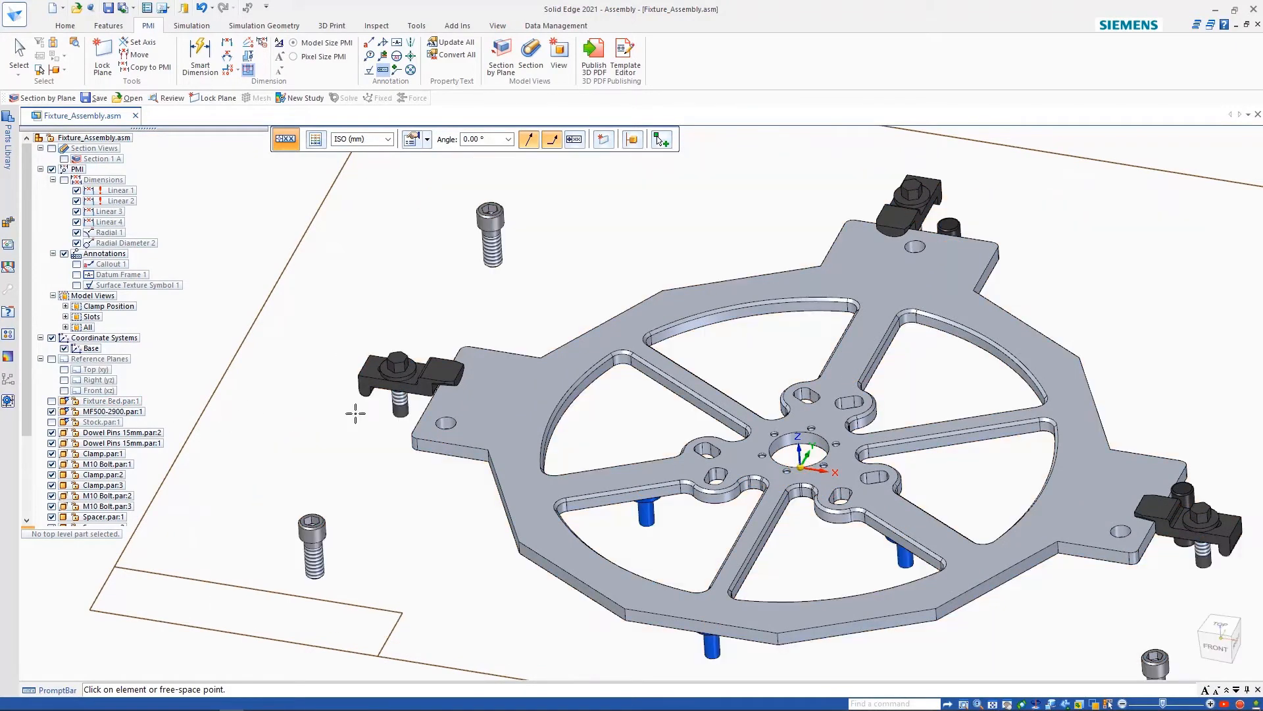
{"action": "left_click", "coordinate": [446, 423]}
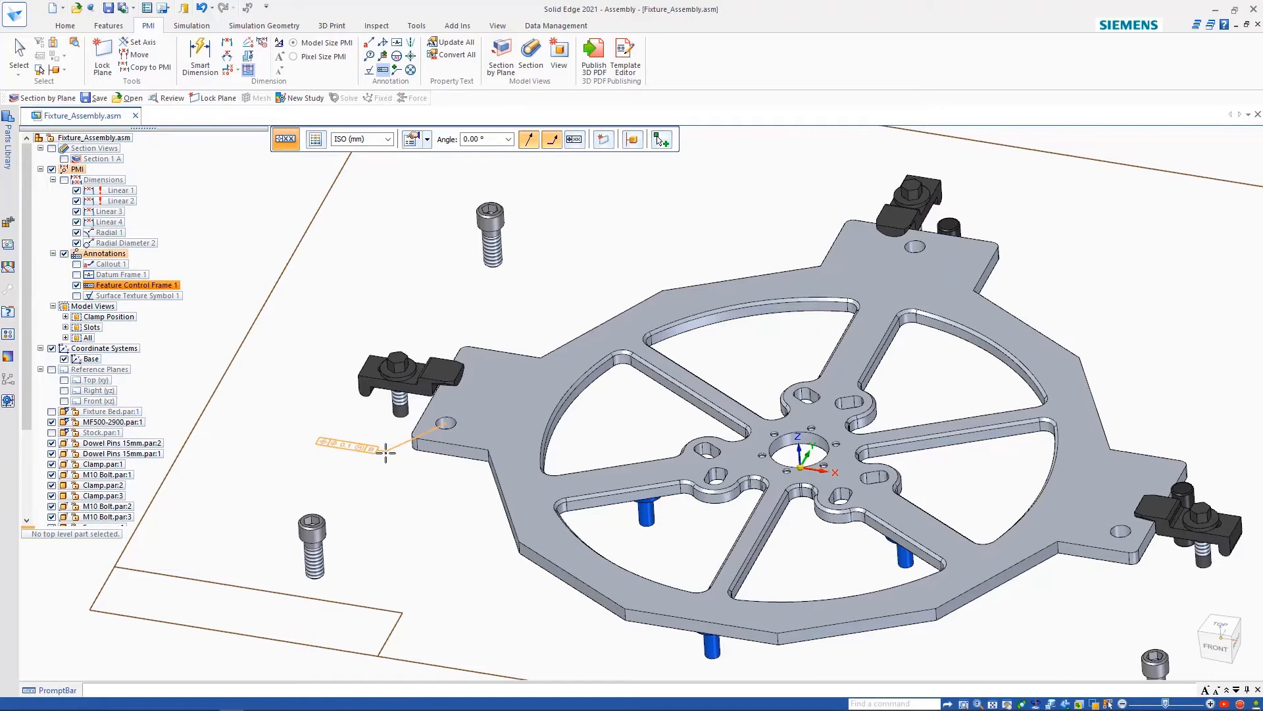
{"action": "left_click", "coordinate": [382, 454]}
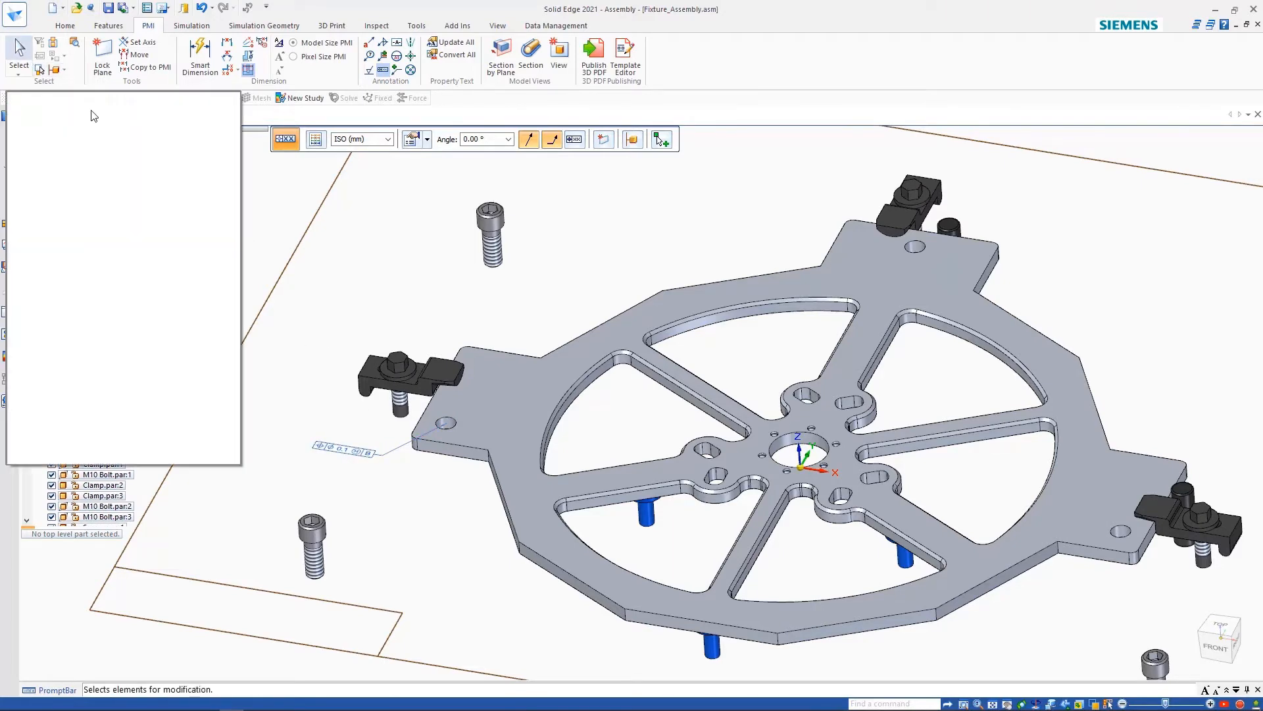
{"action": "key", "text": "Escape"}
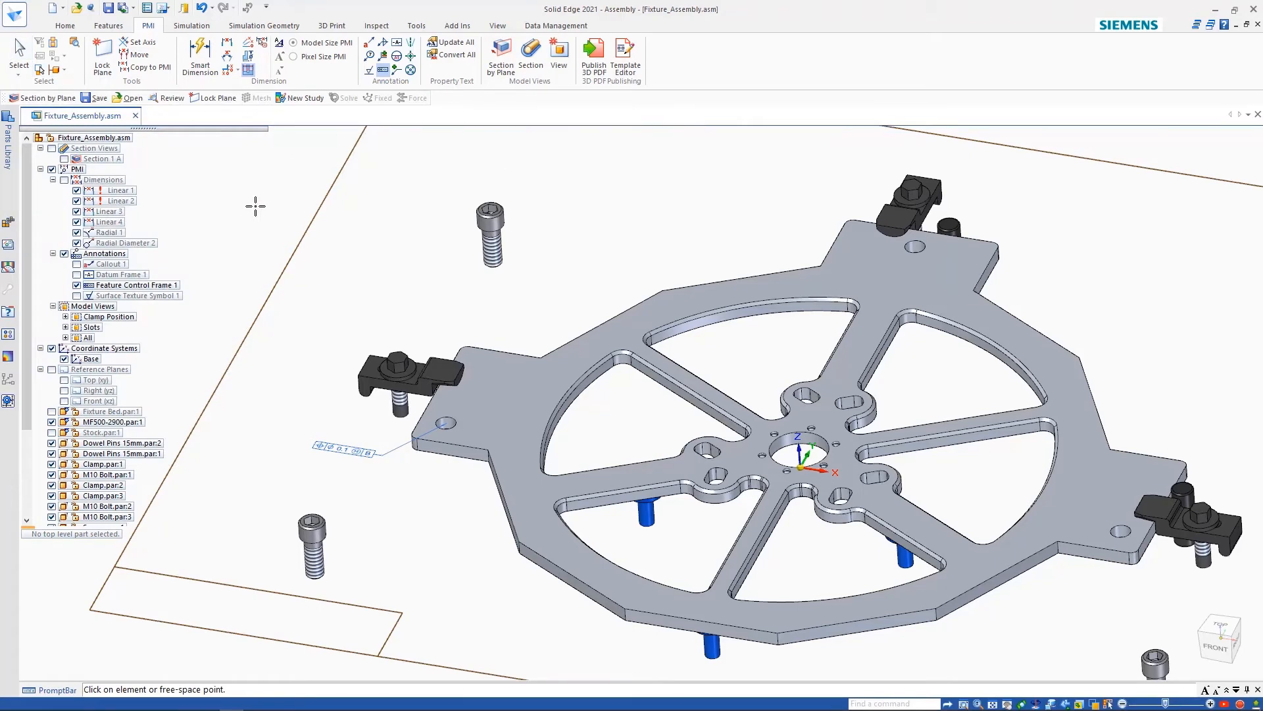
Add the other two tab holes to the feature control frame's referenced geometry, and reselect the frame to check its references.
{"action": "left_click", "coordinate": [358, 453]}
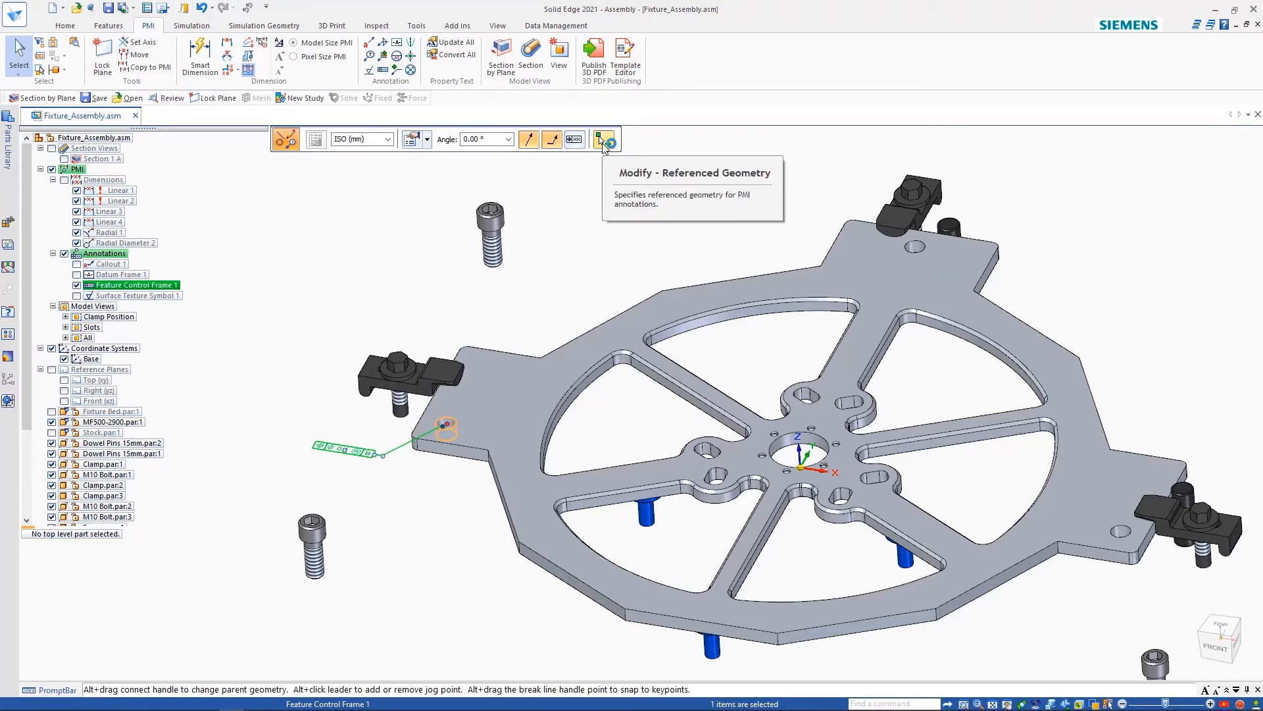
{"action": "left_click", "coordinate": [604, 142]}
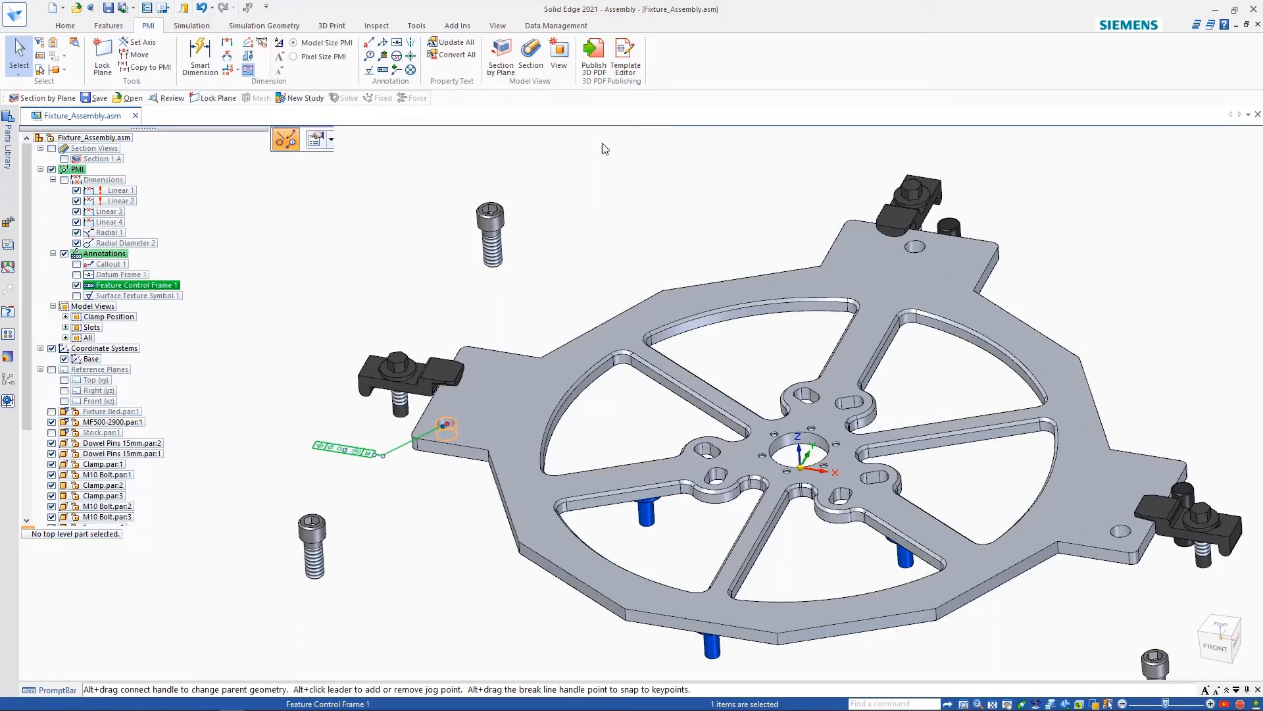
{"action": "left_click", "coordinate": [916, 247]}
{"action": "left_click", "coordinate": [1123, 533]}
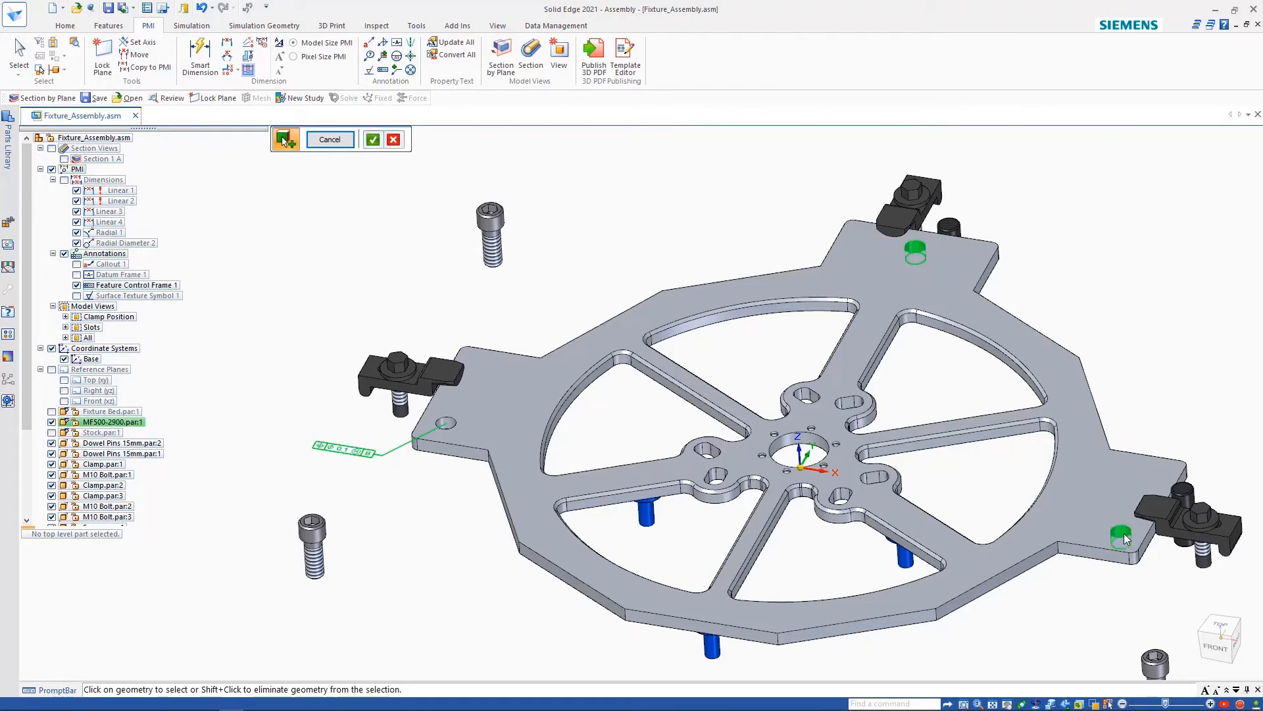
{"action": "left_click", "coordinate": [373, 140]}
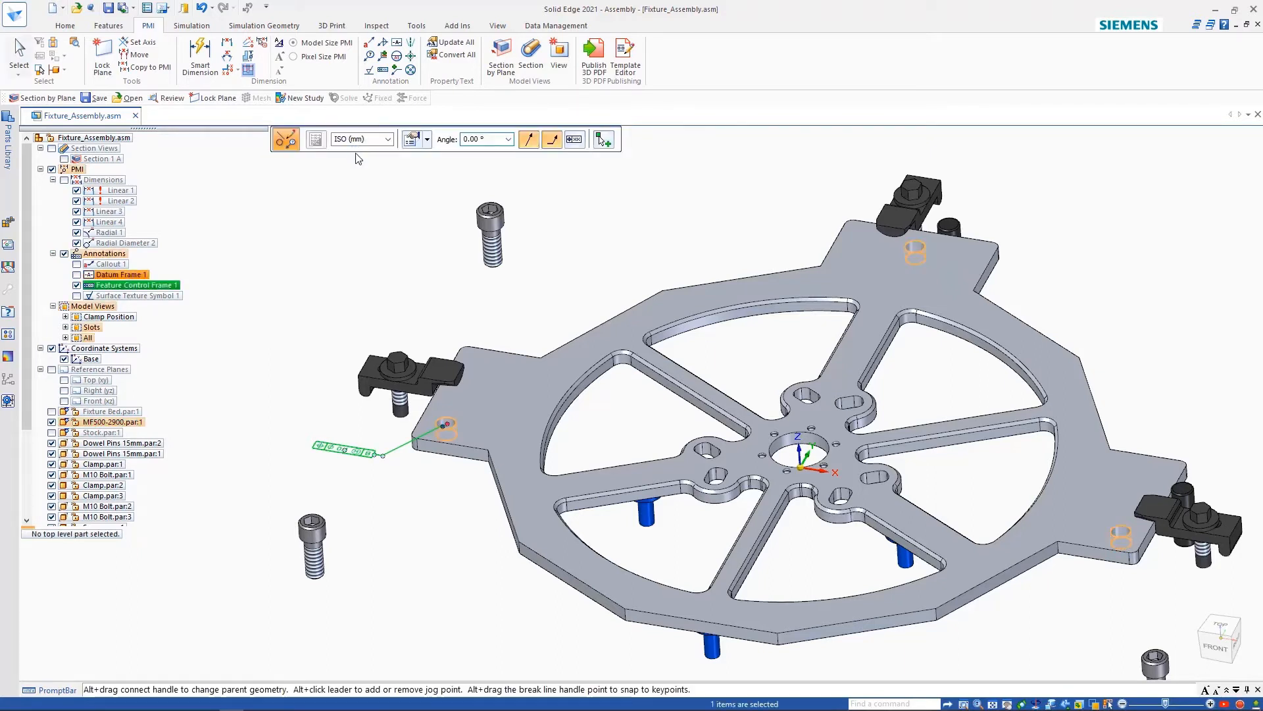
{"action": "key", "text": "Escape"}
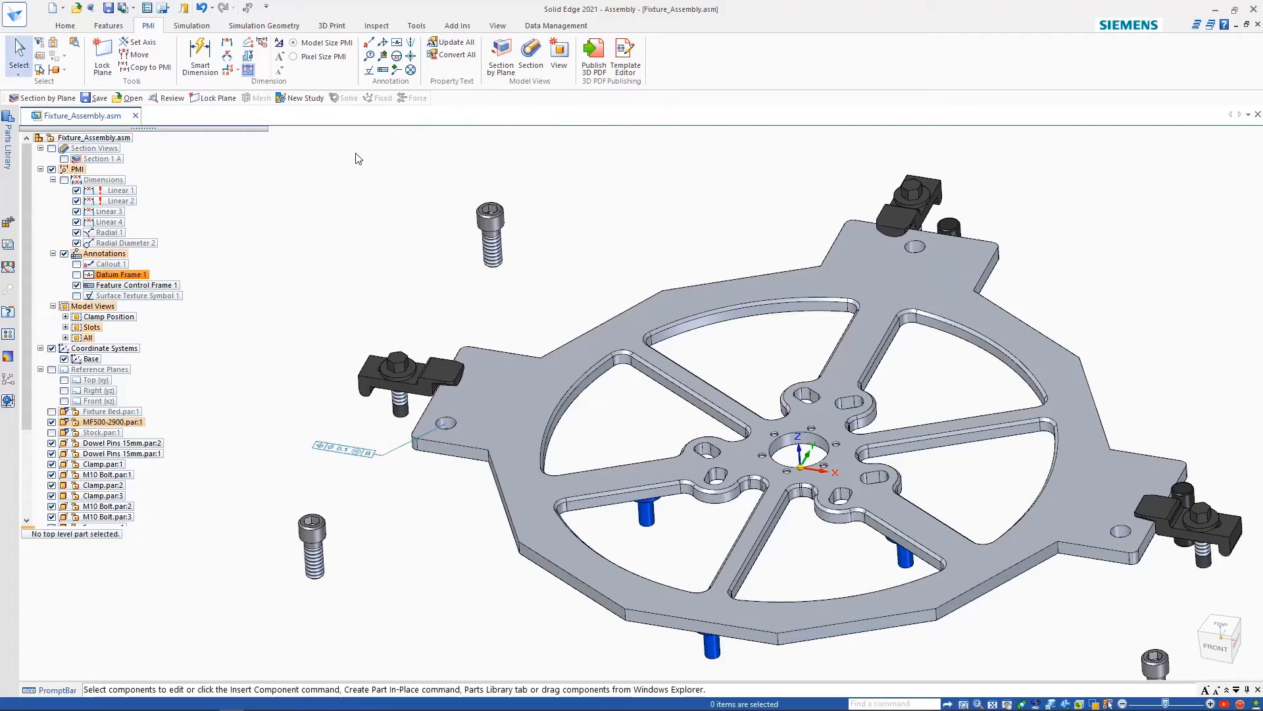
{"action": "left_click", "coordinate": [342, 454]}
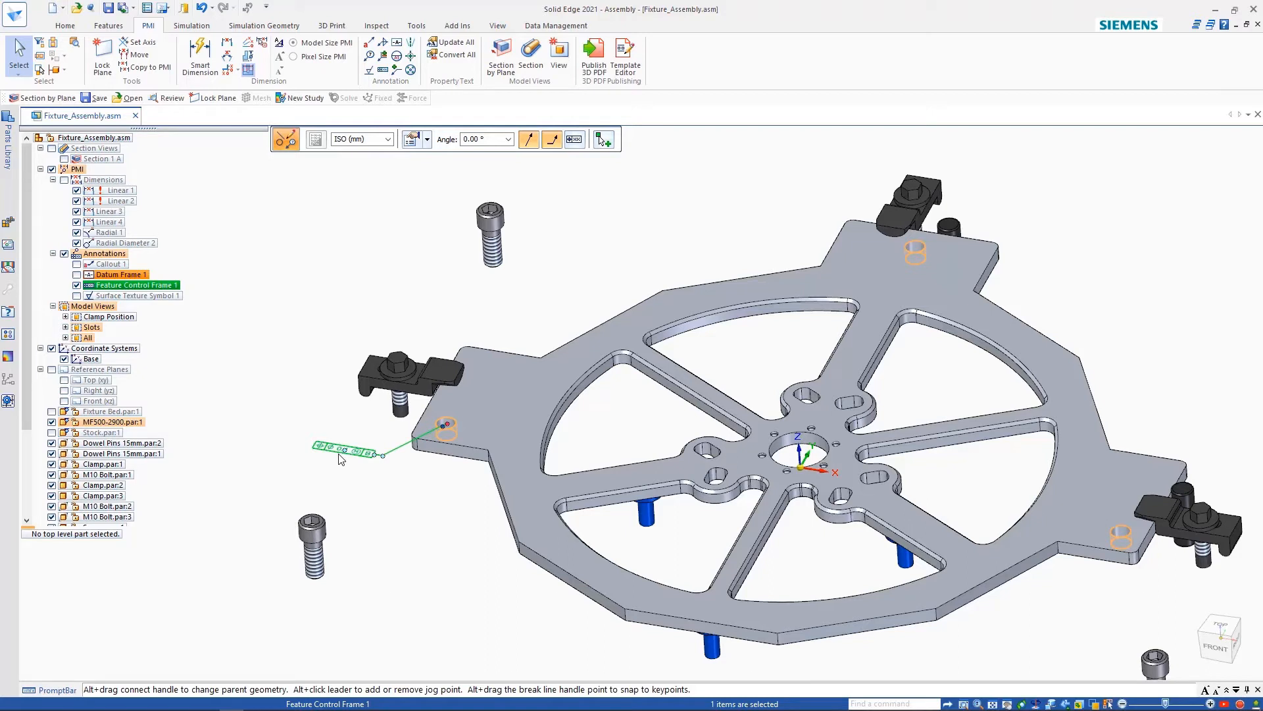
Show the Fixture Bed in the assembly and open the Assembly_Landscape.dft 3D PDF template.
{"action": "left_click", "coordinate": [52, 412]}
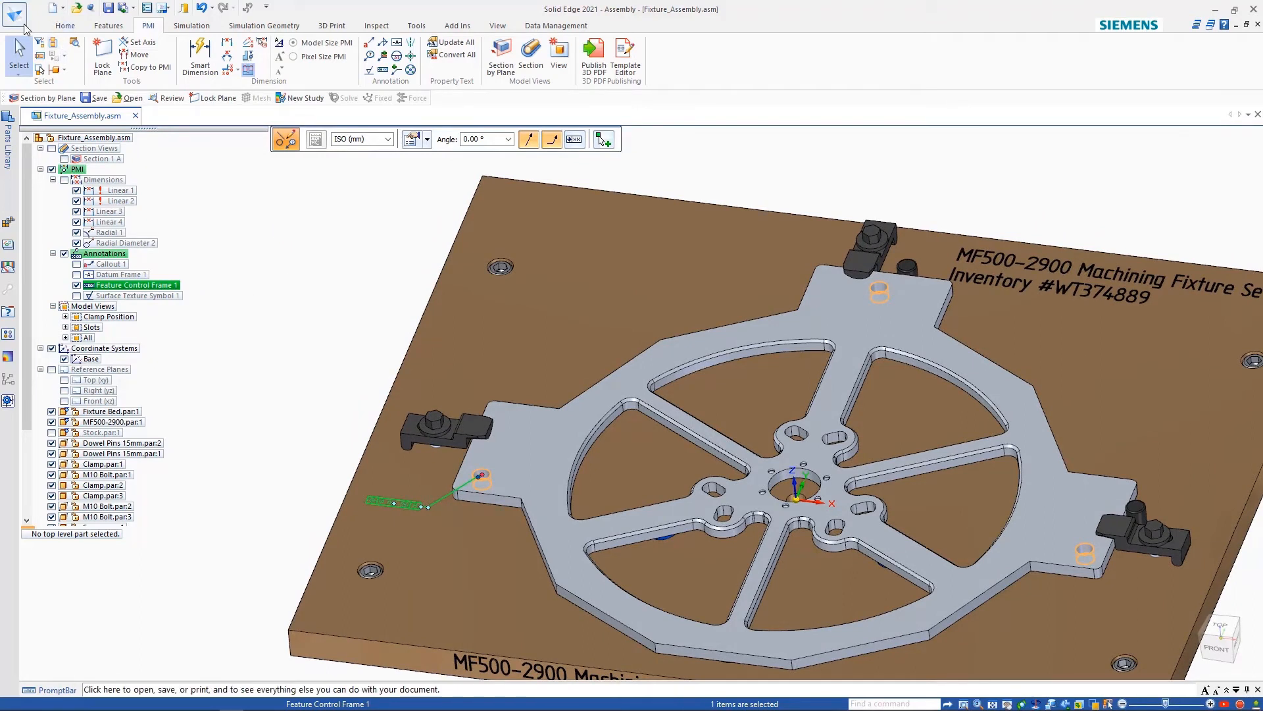
{"action": "left_click", "coordinate": [15, 15]}
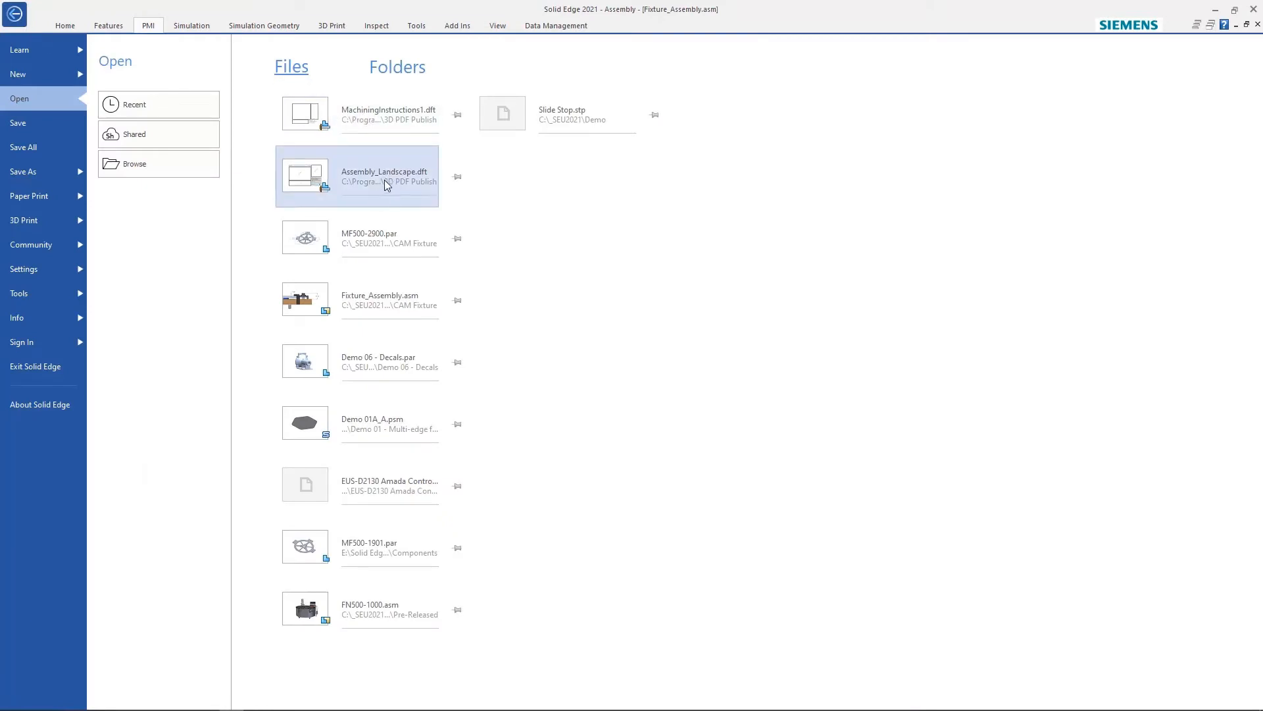
{"action": "mouse_move", "coordinate": [386, 185]}
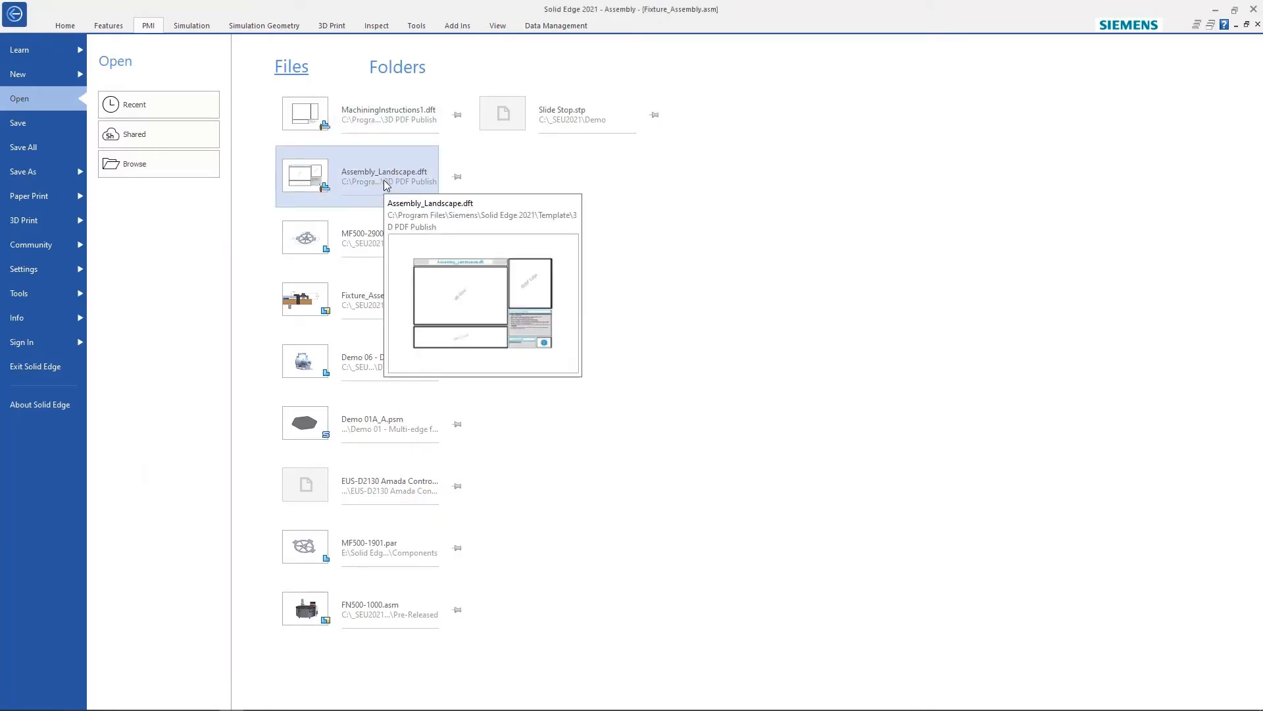
{"action": "left_click", "coordinate": [386, 185]}
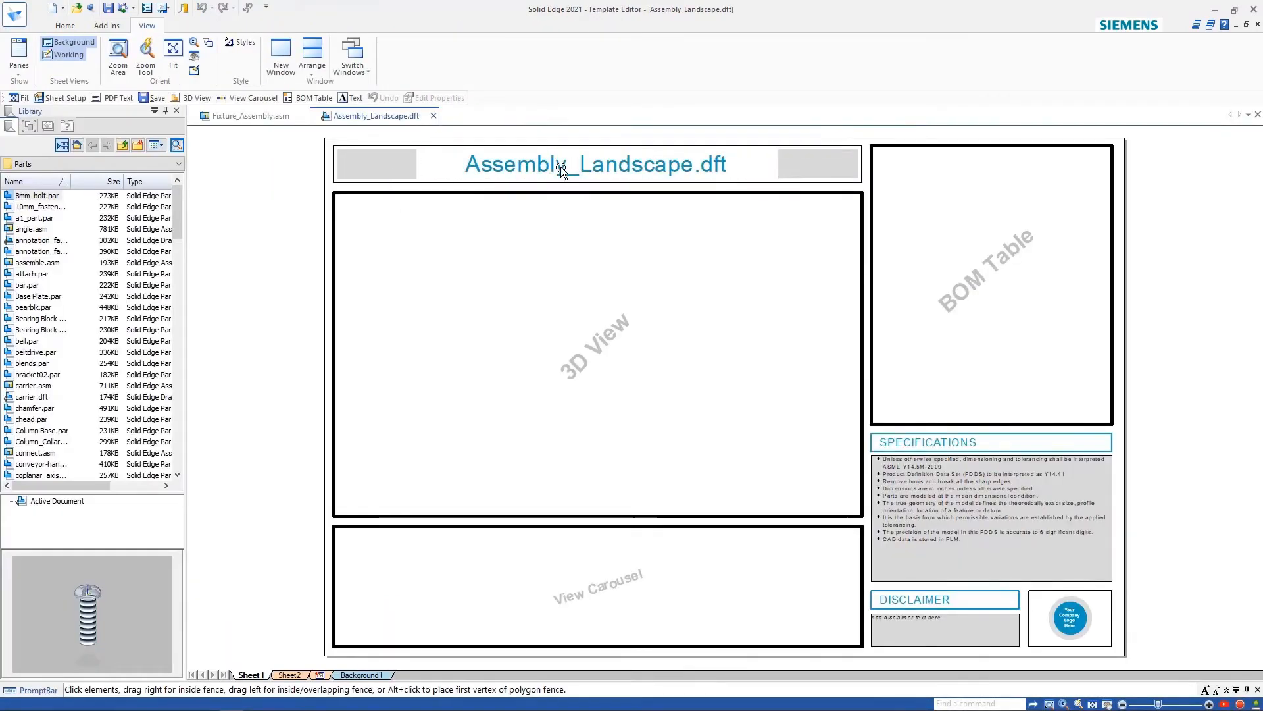
Examine the callout properties of the template's title text without changing them.
{"action": "left_click", "coordinate": [560, 167]}
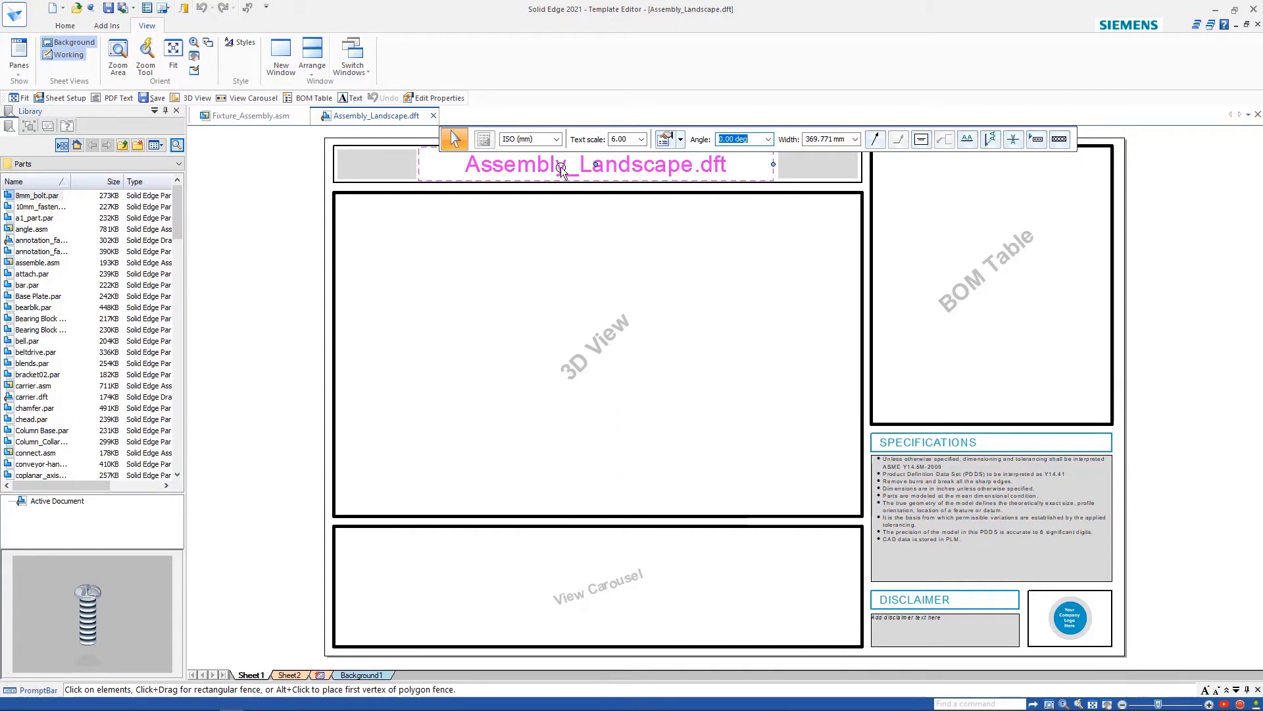
{"action": "right_click", "coordinate": [554, 174]}
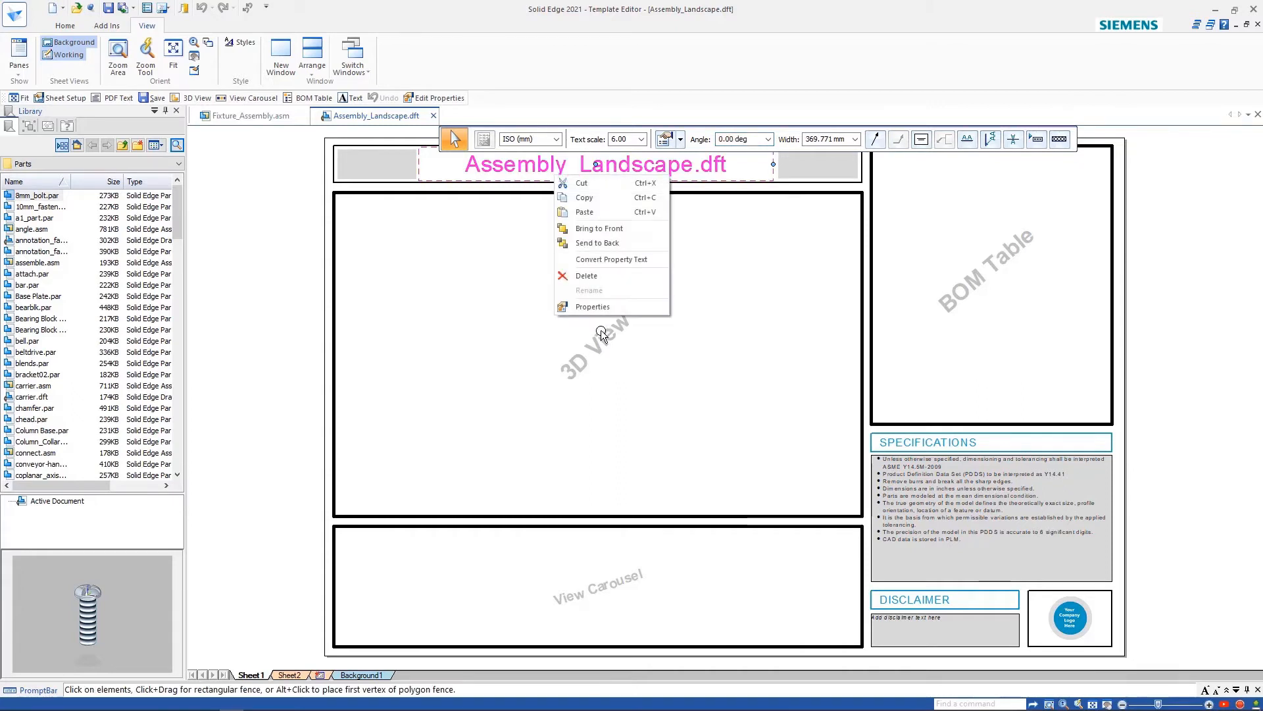
{"action": "left_click", "coordinate": [586, 307]}
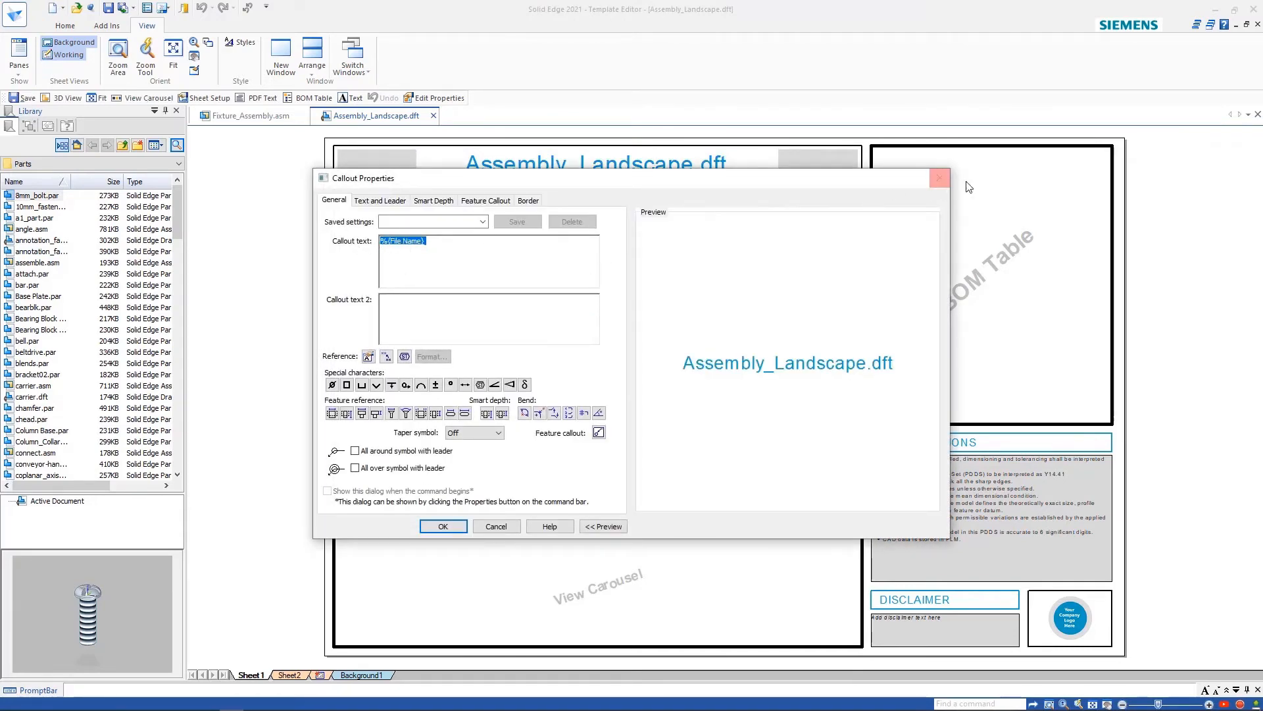
{"action": "left_click", "coordinate": [940, 178]}
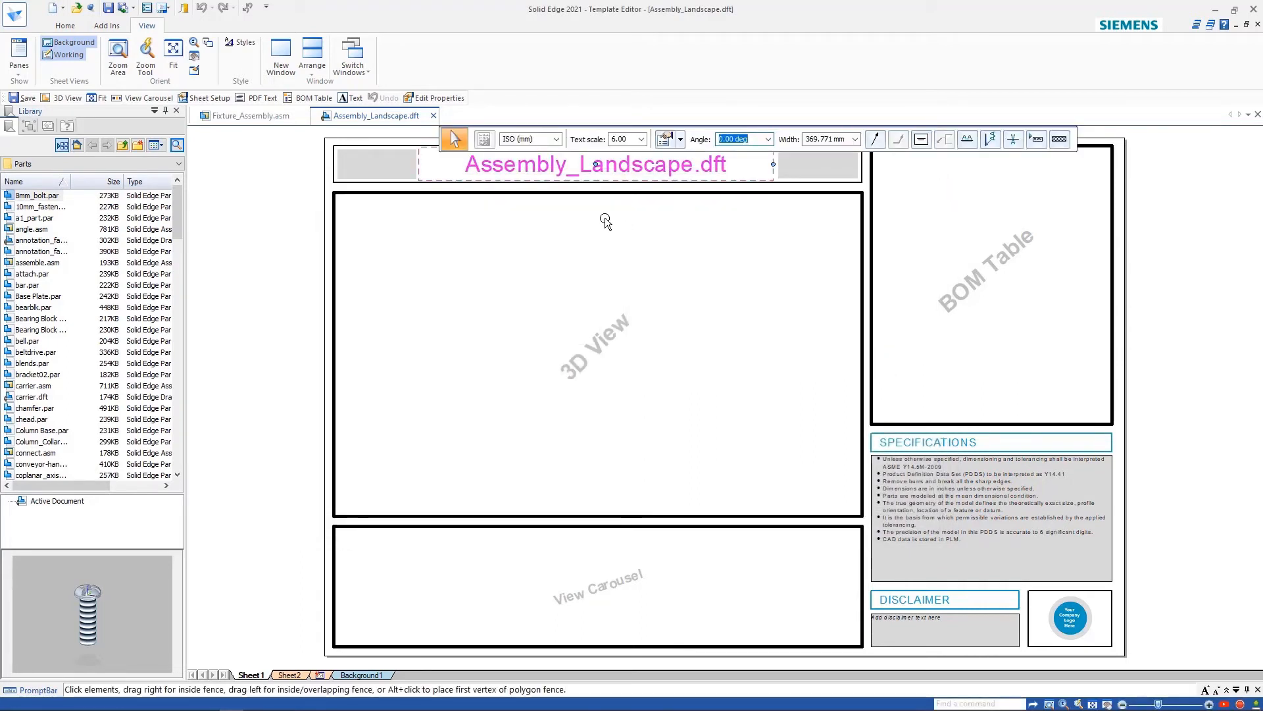
Examine the View Carousel and 3D View regions and the PDF Text layout on Sheet2, and close the template.
{"action": "left_click", "coordinate": [575, 599]}
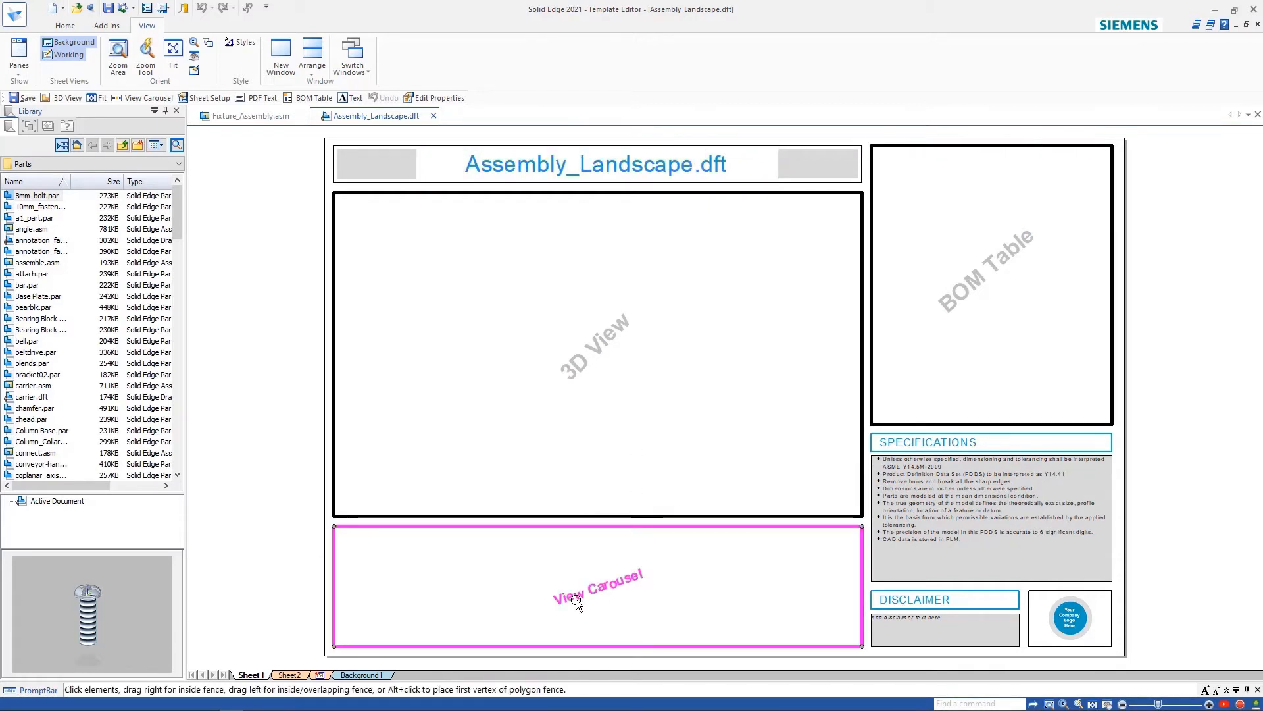
{"action": "left_click", "coordinate": [575, 388]}
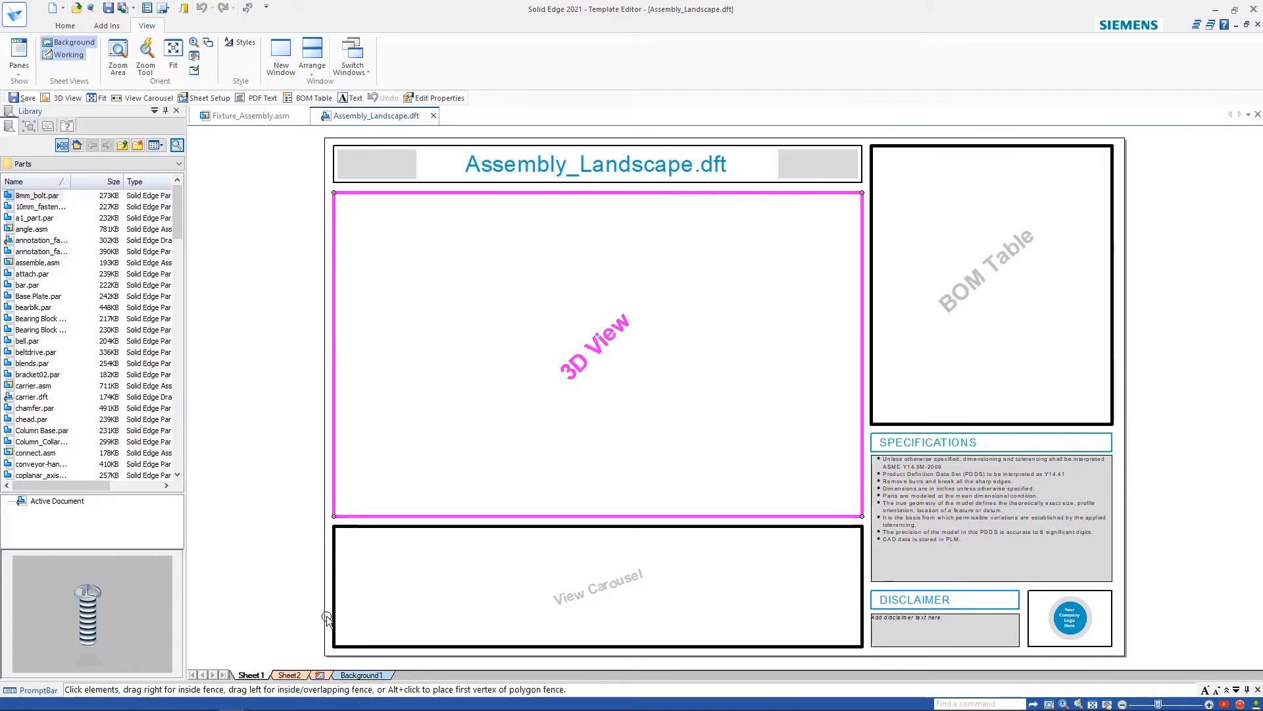
{"action": "left_click", "coordinate": [293, 675]}
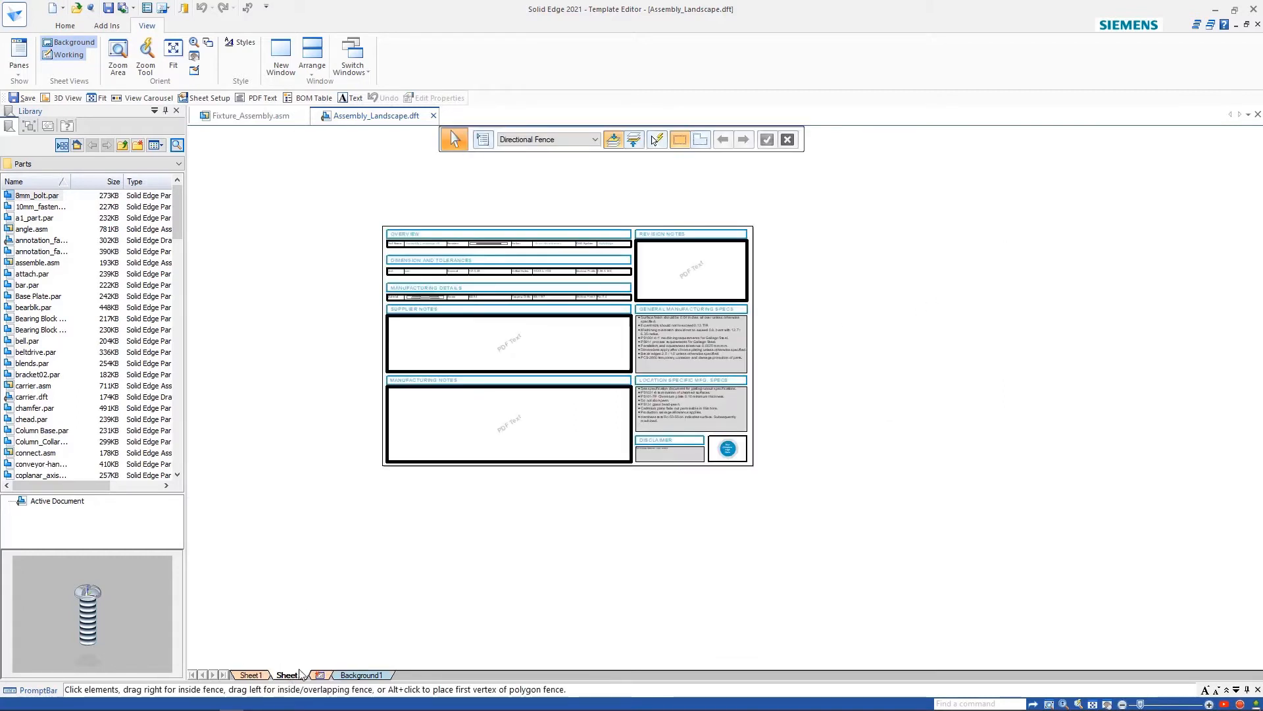
{"action": "scroll", "coordinate": [438, 358], "scroll_direction": "down", "scroll_amount": 2}
{"action": "scroll", "coordinate": [438, 359], "scroll_direction": "up", "scroll_amount": 4}
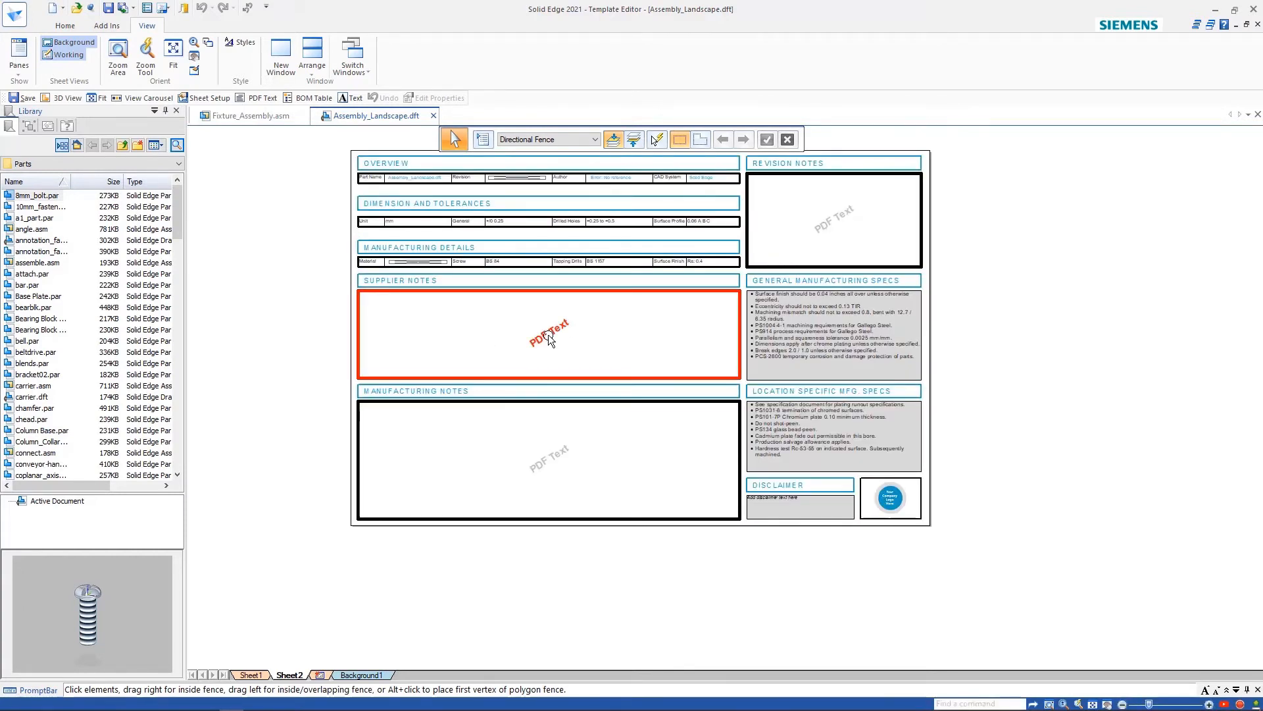
{"action": "left_click", "coordinate": [433, 115]}
{"action": "left_click", "coordinate": [666, 416]}
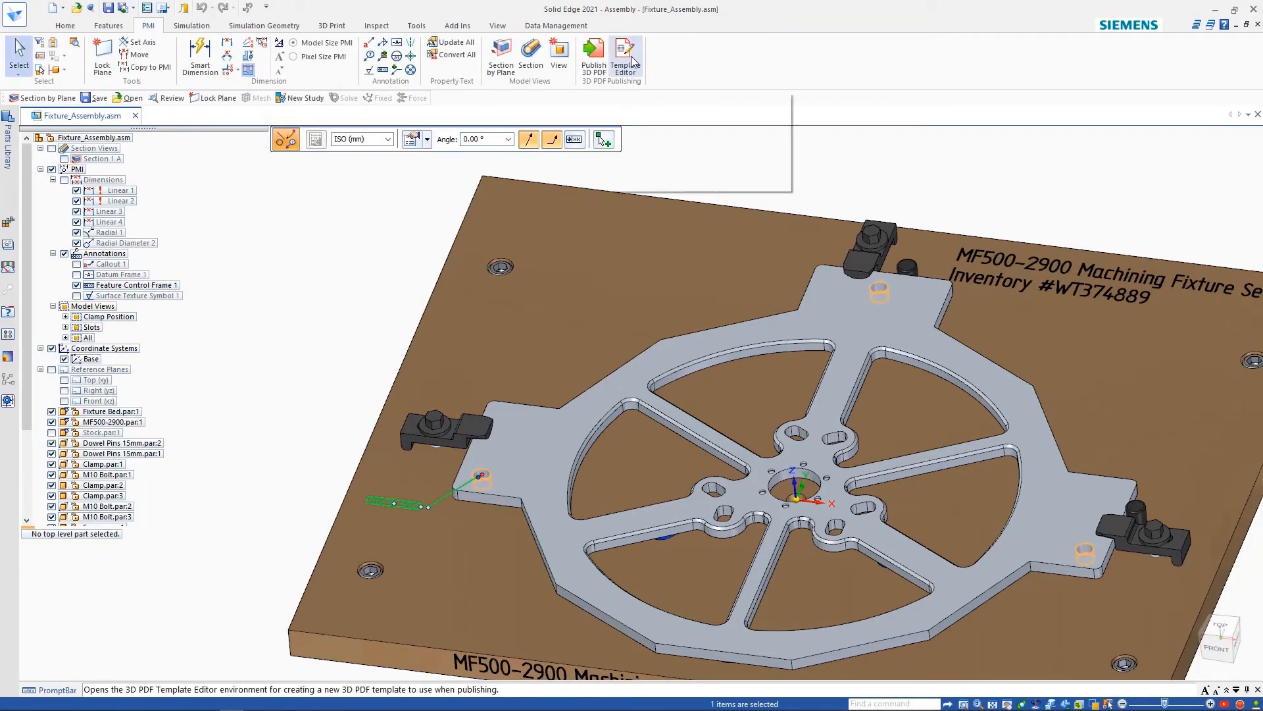
Create a new 3D PDF template and place a 3D View region near the sheet's upper-left corner.
{"action": "left_click", "coordinate": [631, 57]}
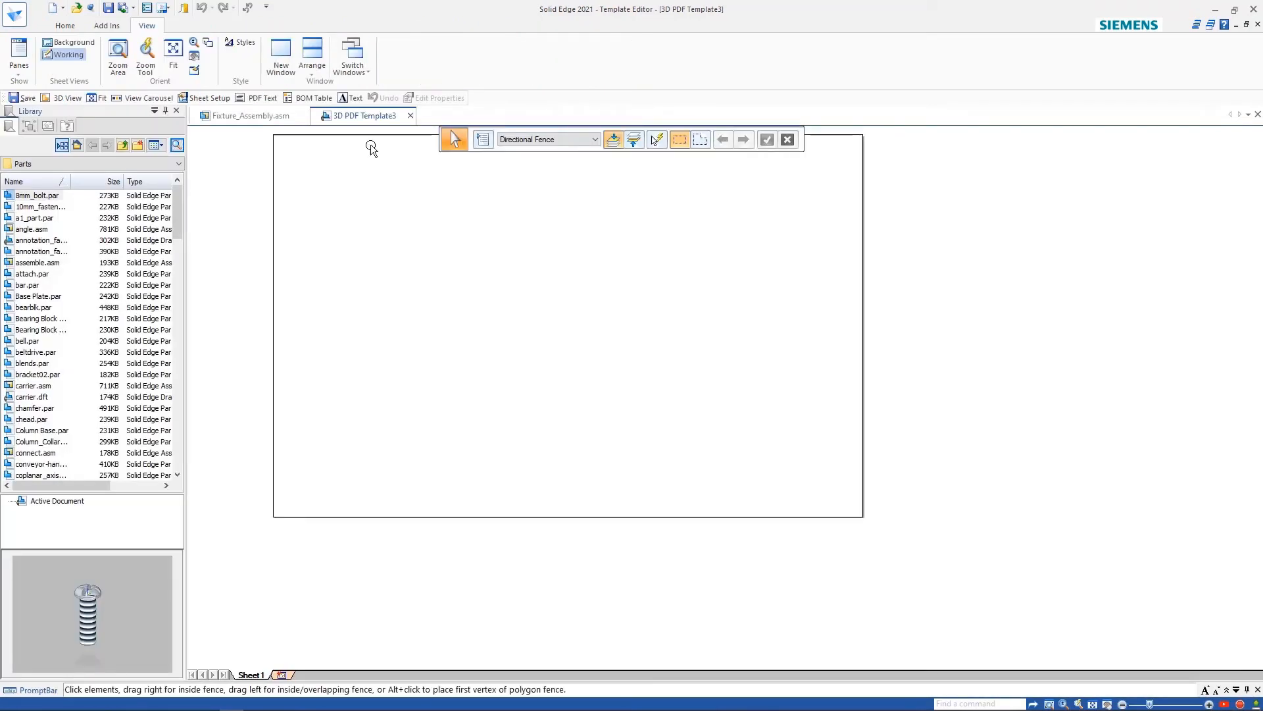
{"action": "right_click", "coordinate": [246, 675]}
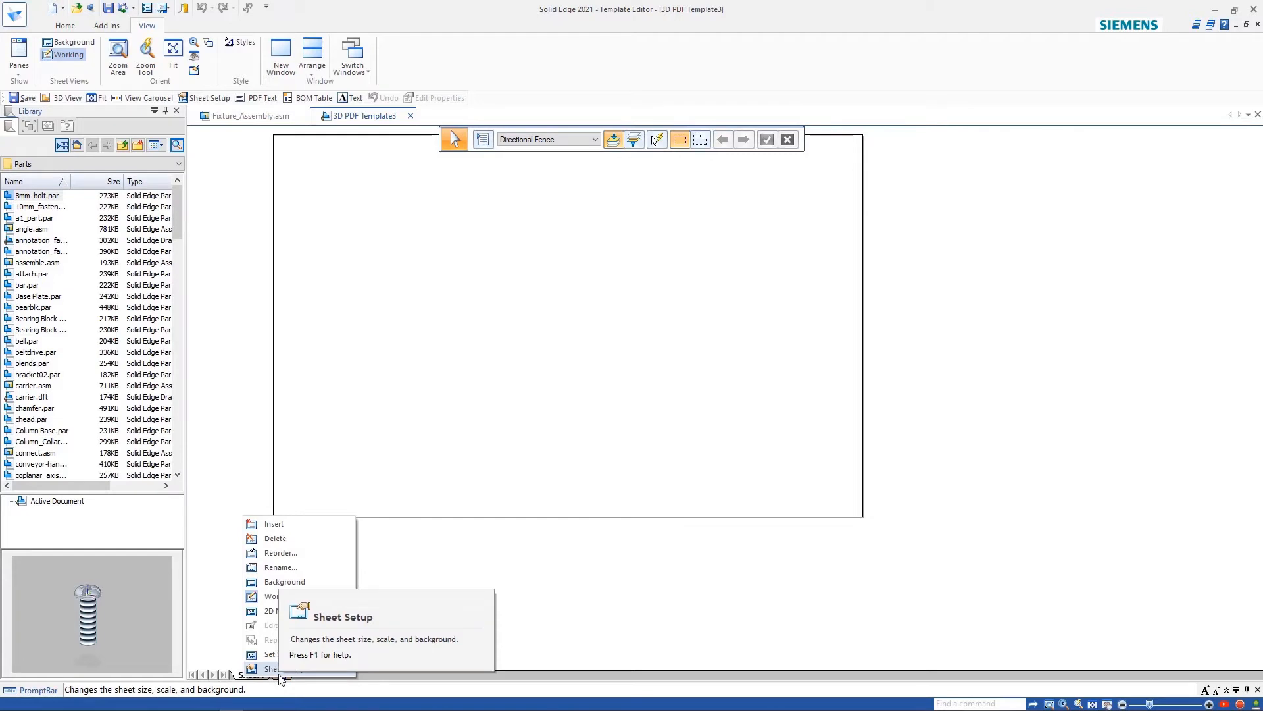
{"action": "left_click", "coordinate": [64, 28]}
{"action": "left_click", "coordinate": [64, 28]}
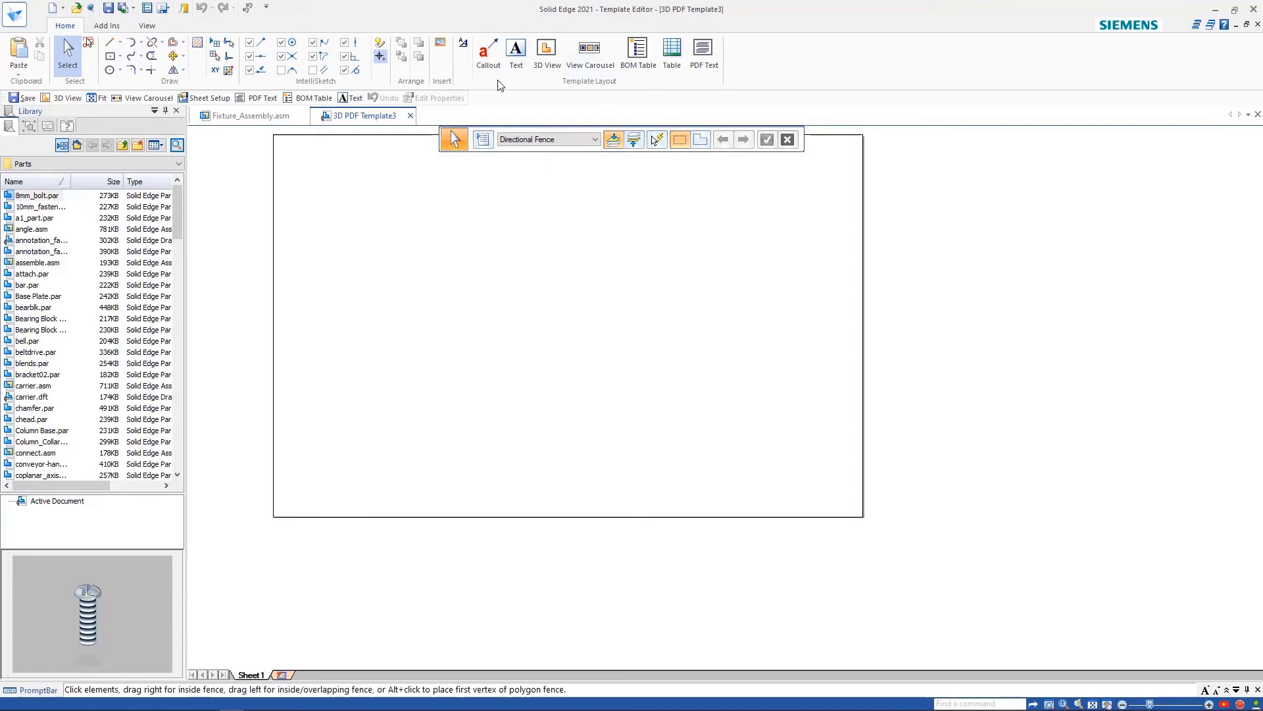
{"action": "left_click", "coordinate": [543, 58]}
{"action": "left_click", "coordinate": [295, 144]}
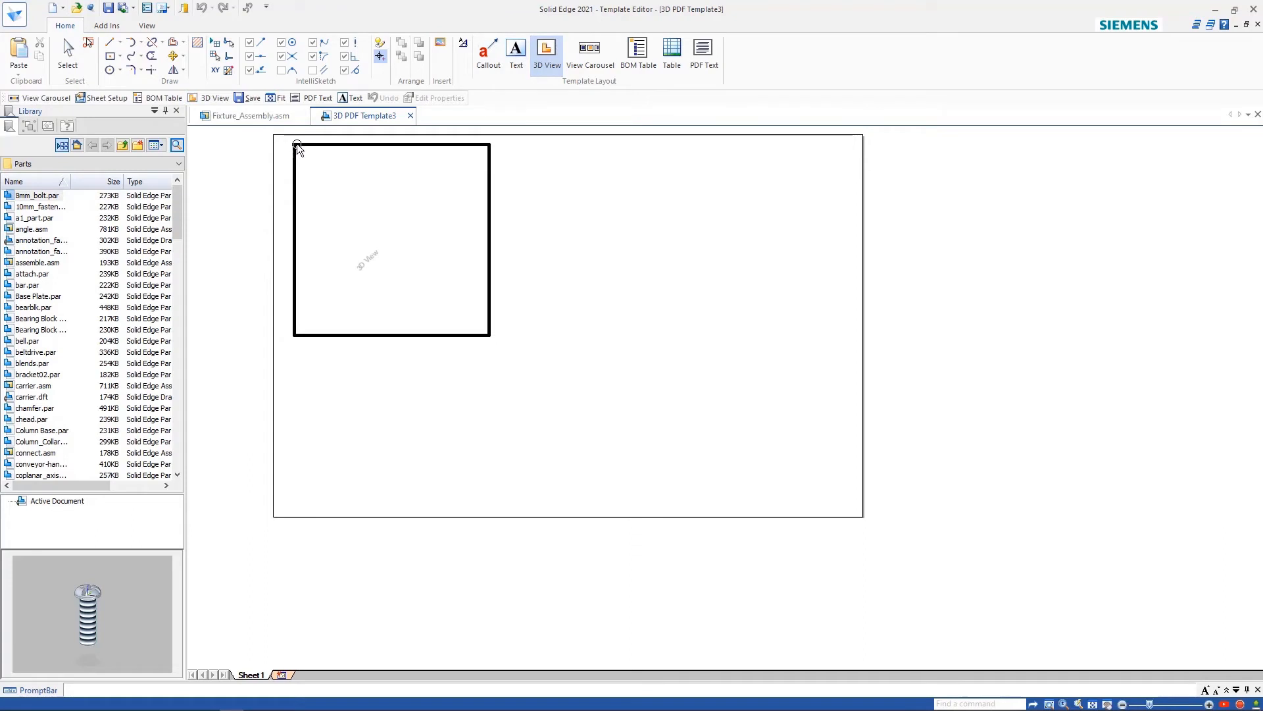
Place a View Carousel below the 3D View, a BOM Table beside it, and a PDF Text region beside the carousel.
{"action": "left_click", "coordinate": [596, 56]}
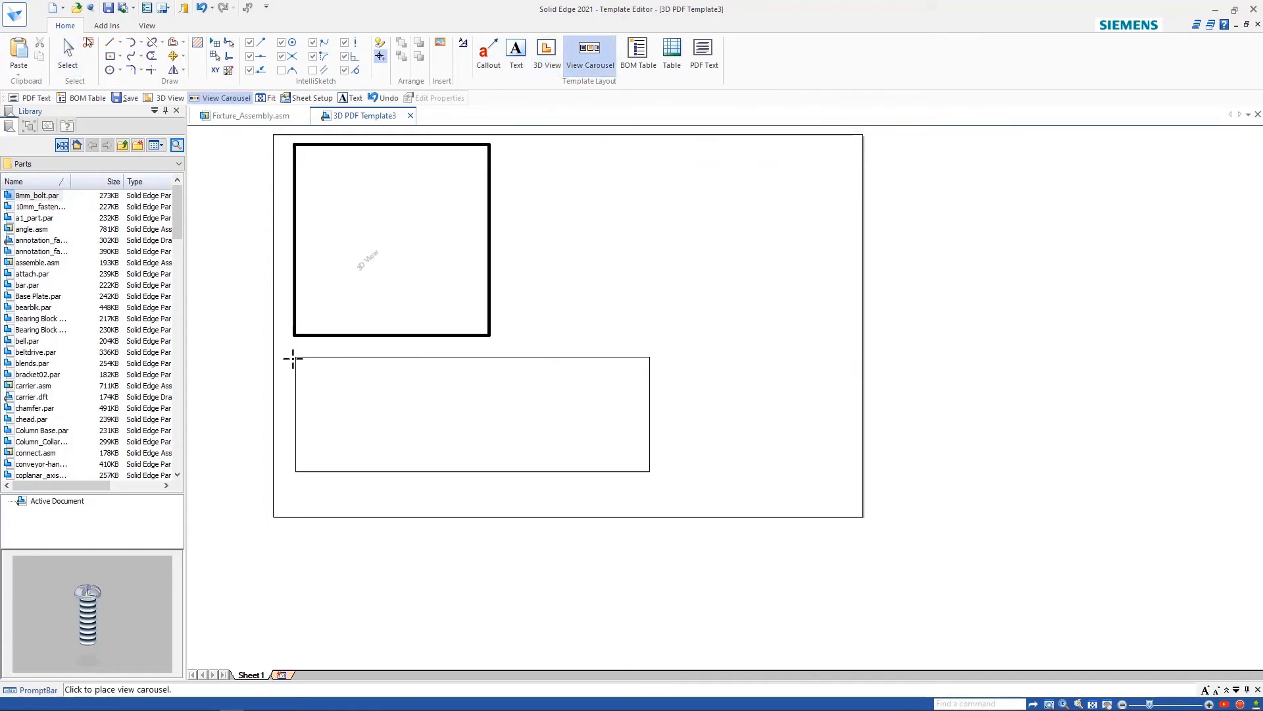
{"action": "left_click", "coordinate": [293, 358]}
{"action": "left_click", "coordinate": [637, 56]}
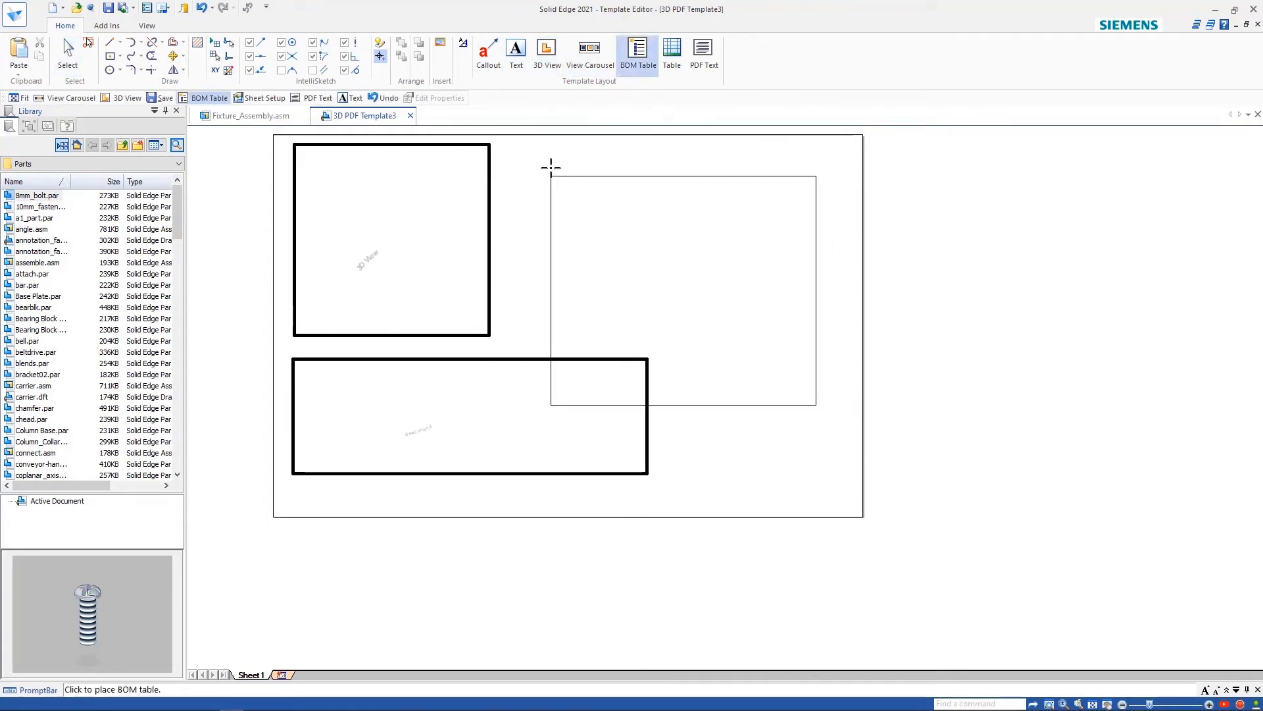
{"action": "left_click", "coordinate": [552, 137]}
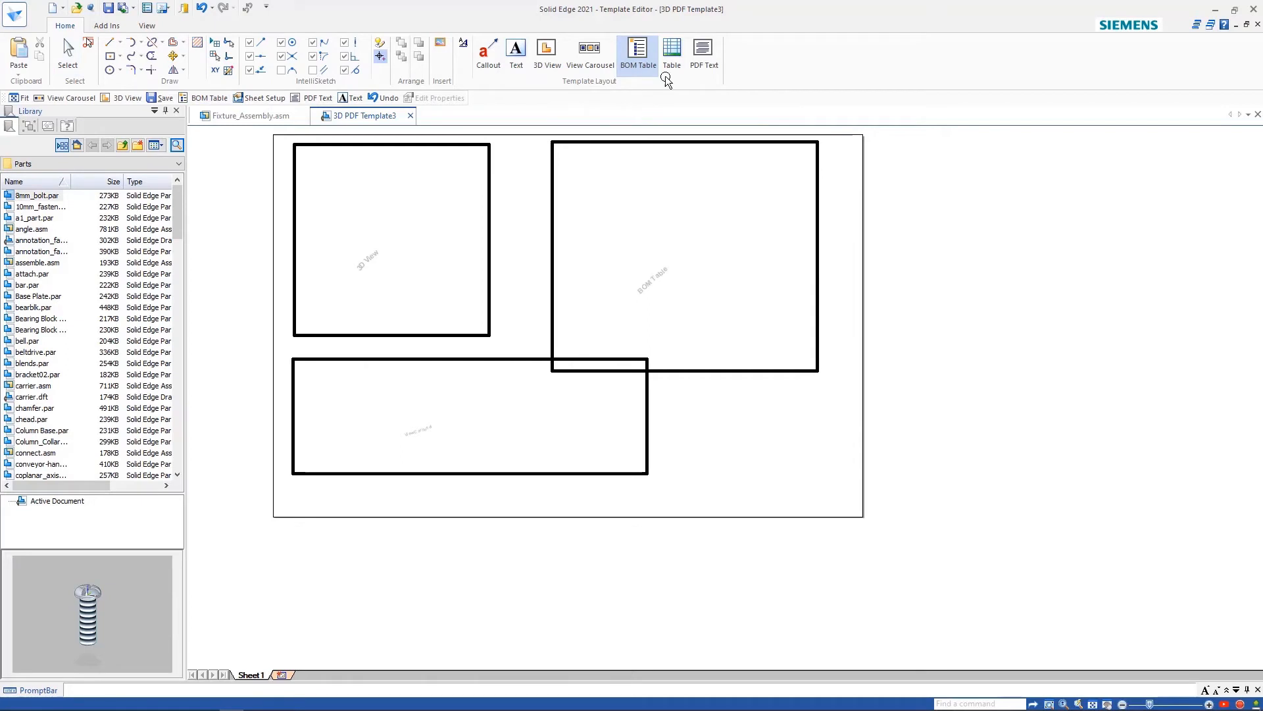
{"action": "left_click", "coordinate": [711, 57]}
{"action": "left_click", "coordinate": [664, 411]}
{"action": "key", "text": "Escape"}
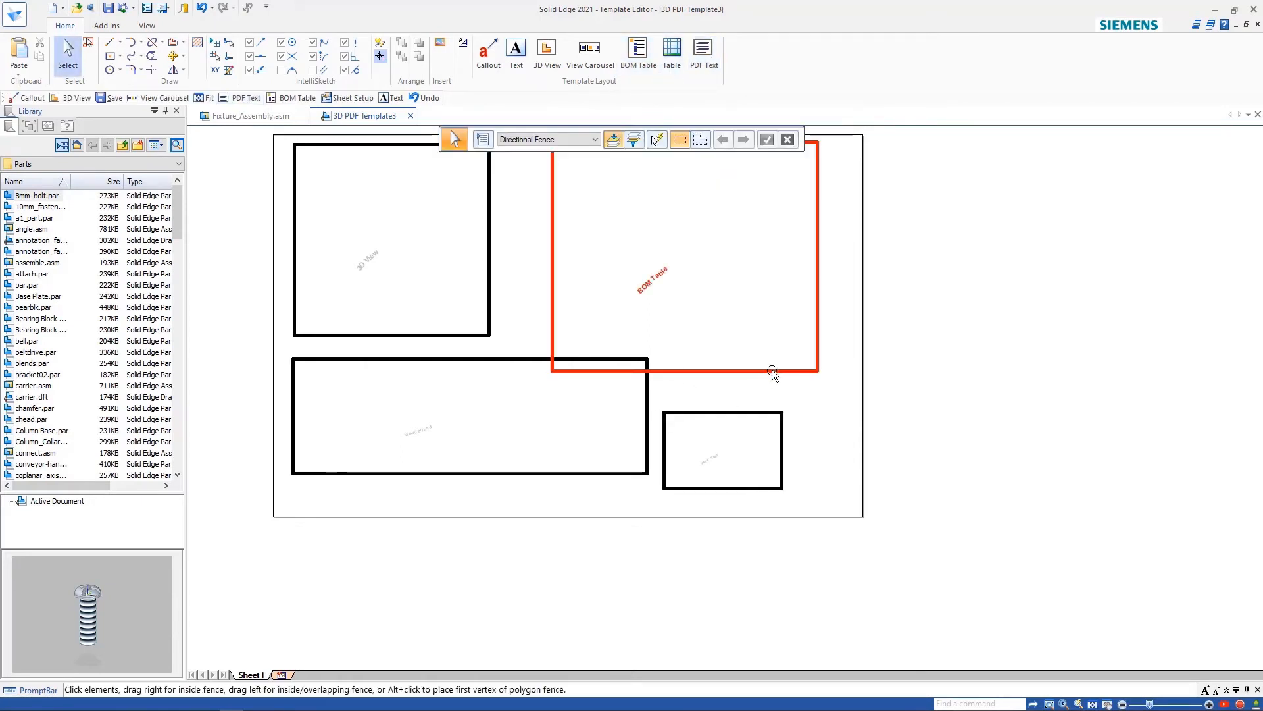
Shrink the BOM Table region to clear the View Carousel, and close the new template.
{"action": "left_click", "coordinate": [818, 370]}
{"action": "left_click_drag", "start_coordinate": [818, 371], "coordinate": [788, 336]}
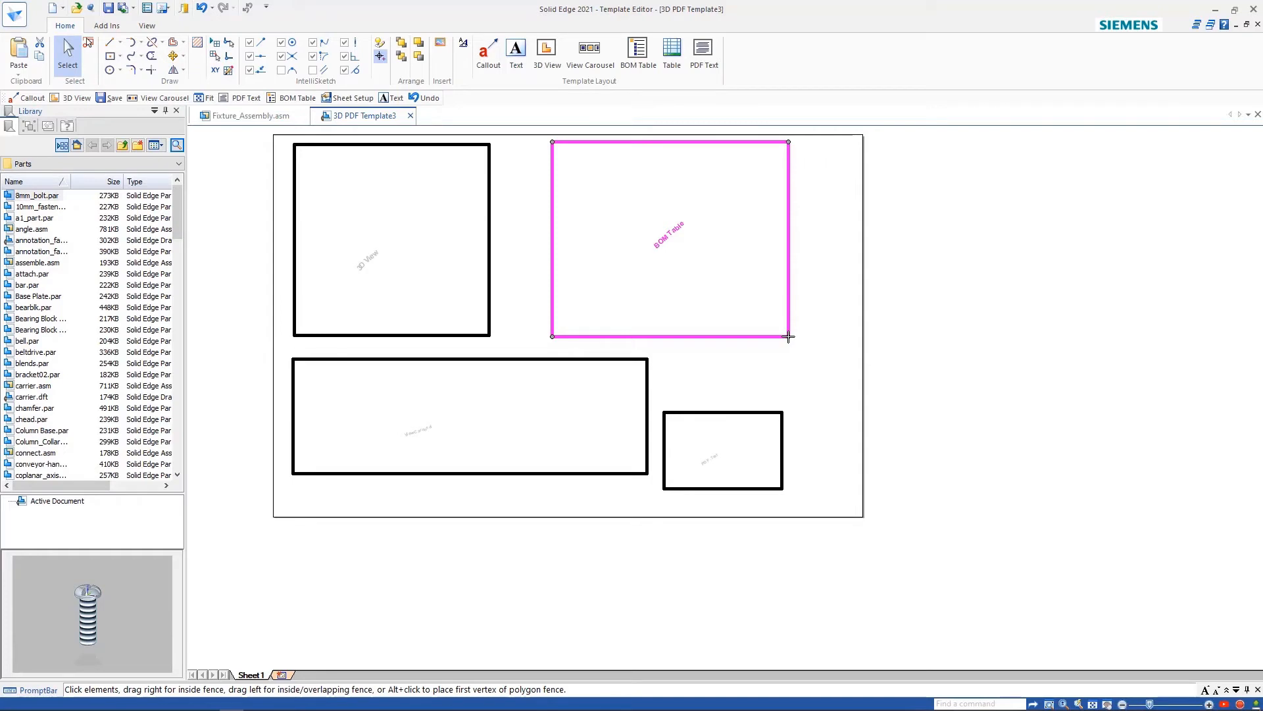
{"action": "left_click", "coordinate": [411, 116]}
{"action": "left_click", "coordinate": [647, 416]}
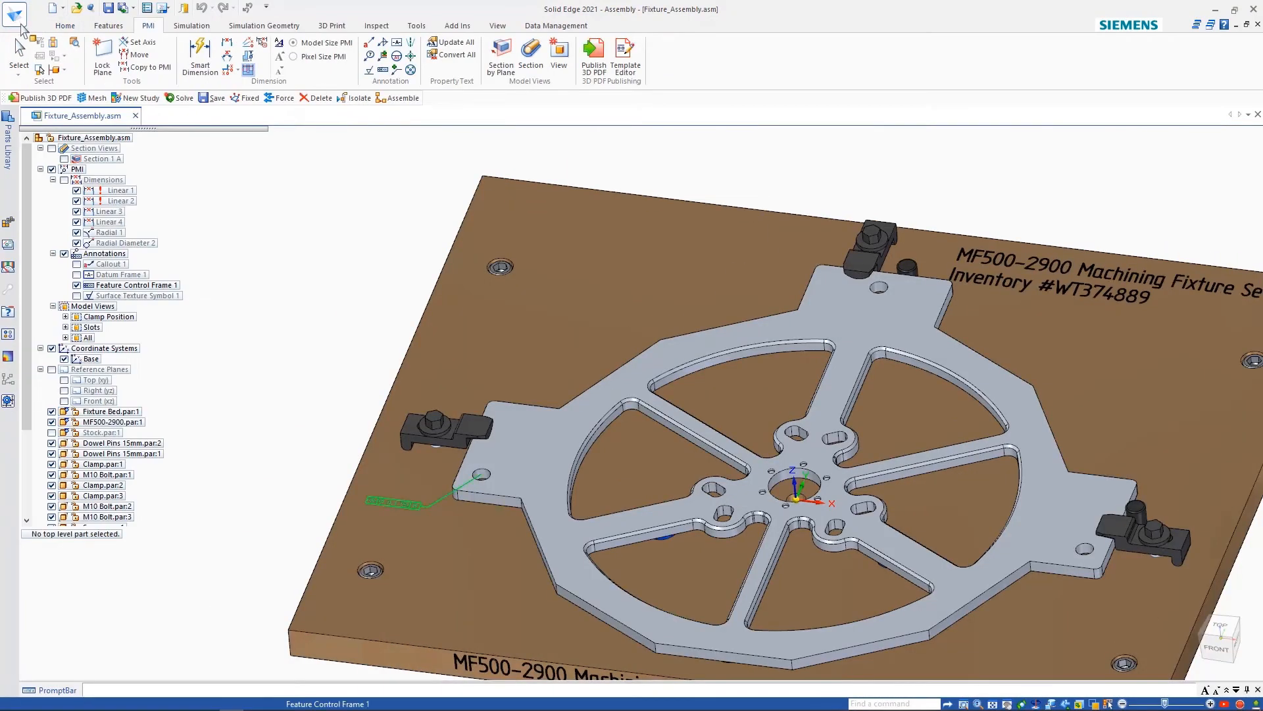
Open the MachiningInstructions1.dft template, examine its region layout and notes, and close it.
{"action": "left_click", "coordinate": [20, 23]}
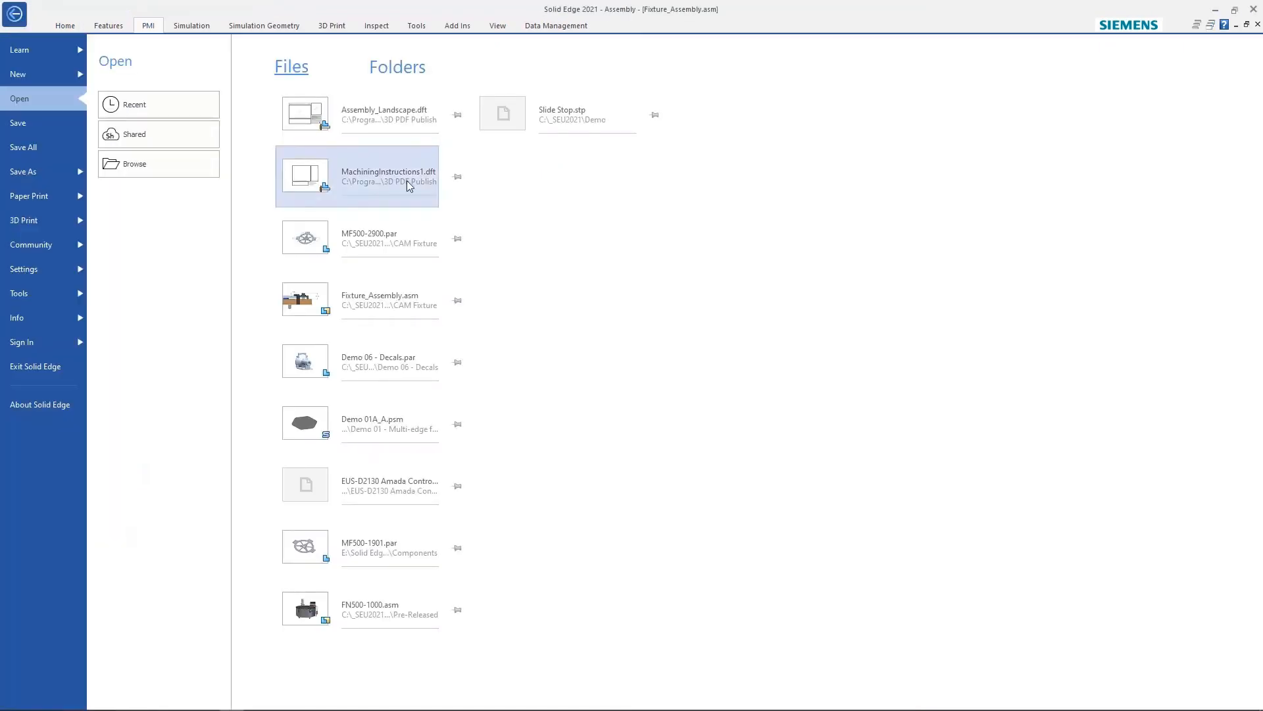
{"action": "mouse_move", "coordinate": [409, 186]}
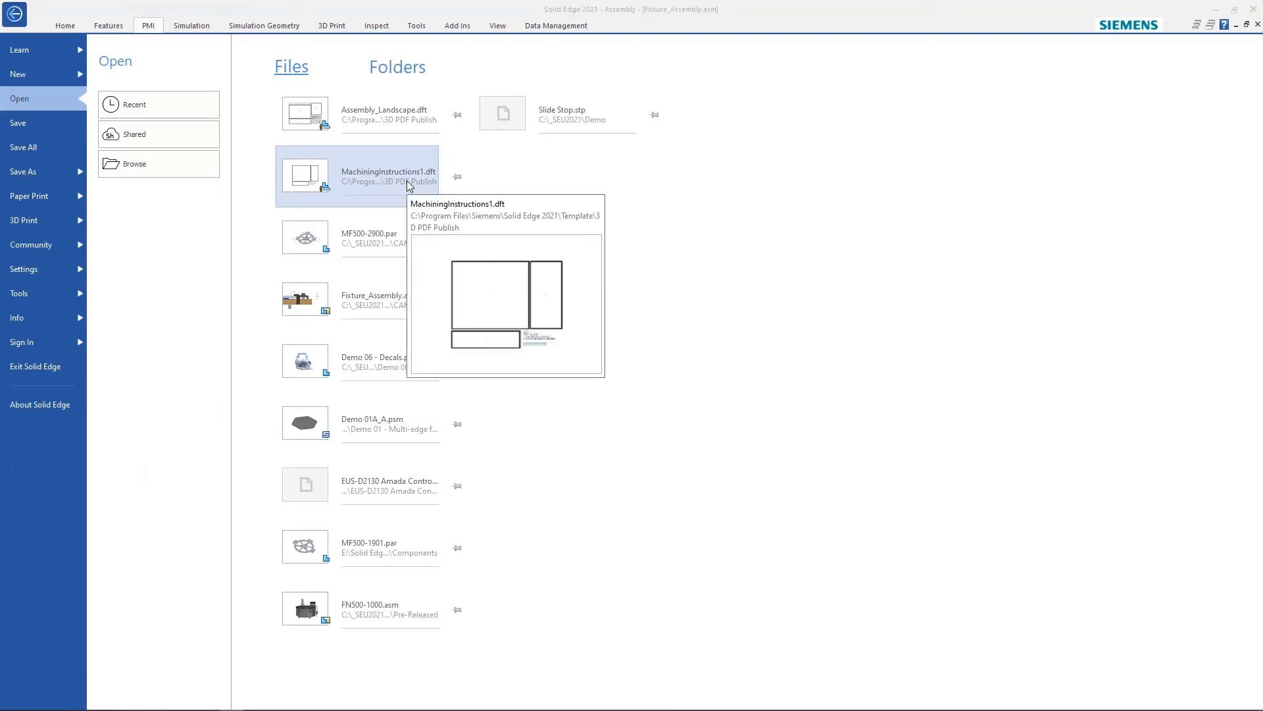
{"action": "left_click", "coordinate": [410, 186]}
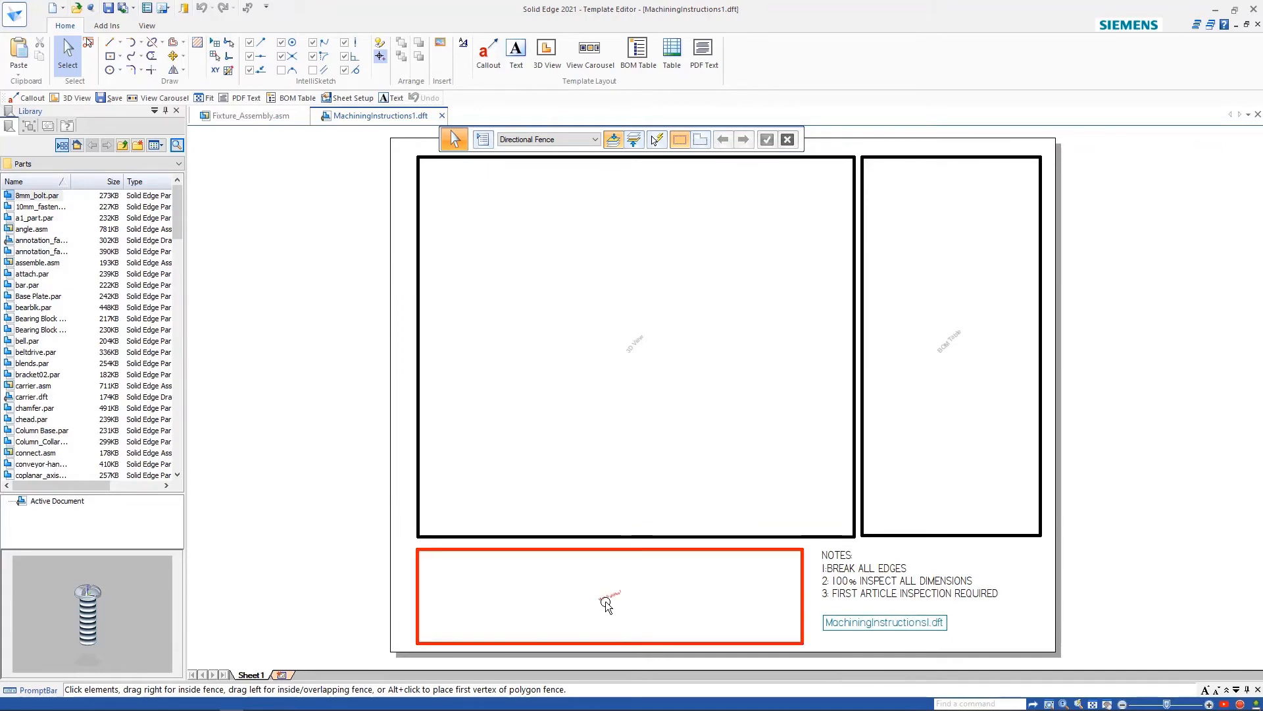
{"action": "left_click", "coordinate": [443, 117]}
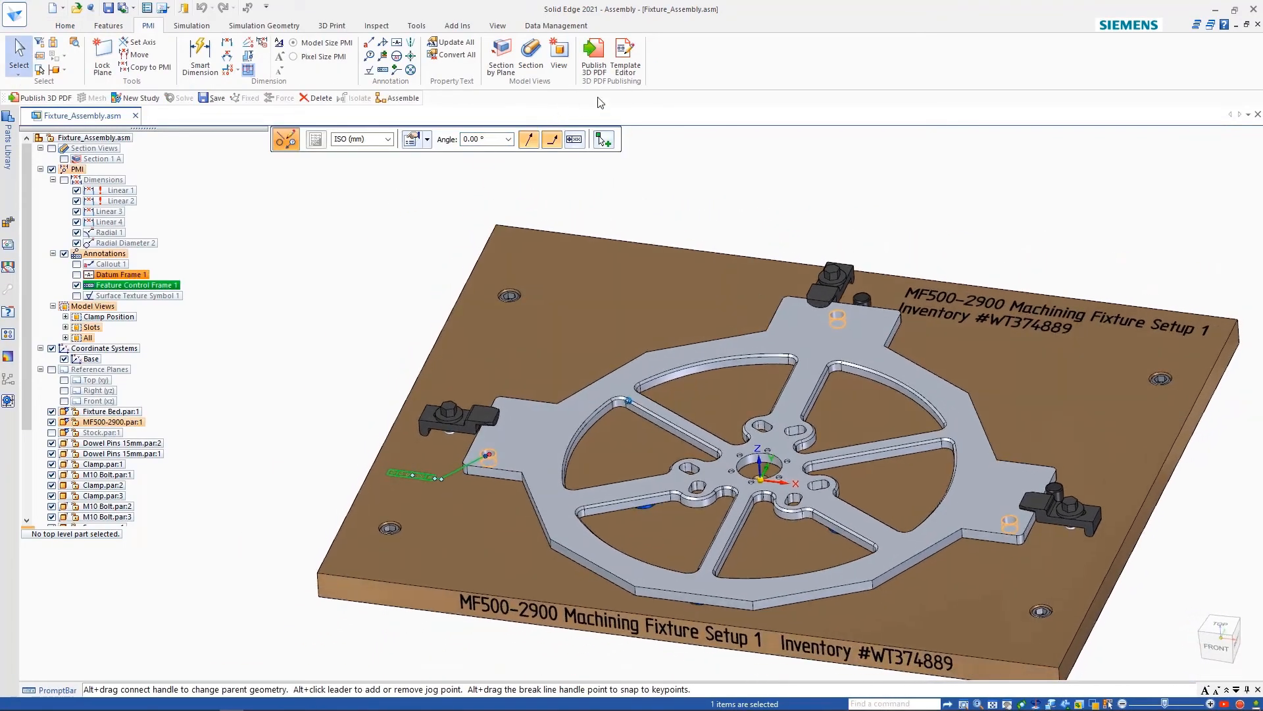
Start publishing the fixture assembly as a 3D PDF and apply the All PMI model view to its 3D views.
{"action": "left_click", "coordinate": [597, 66]}
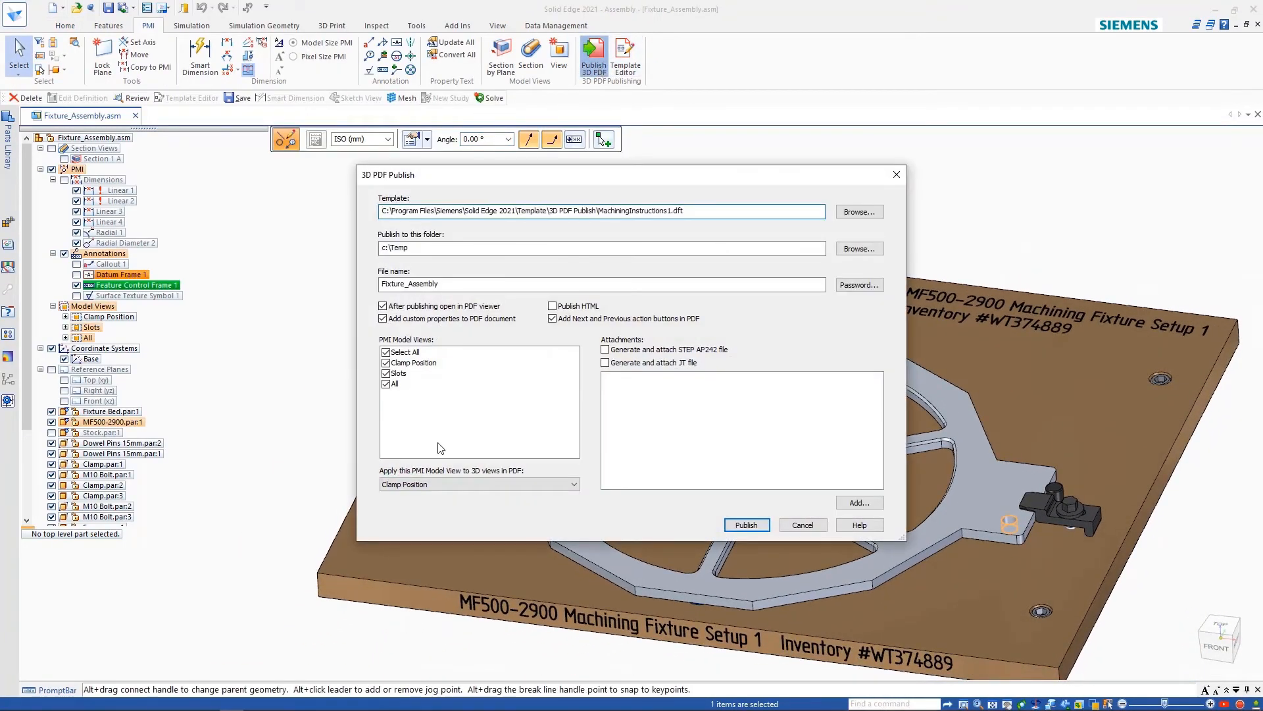
{"action": "left_click", "coordinate": [409, 487]}
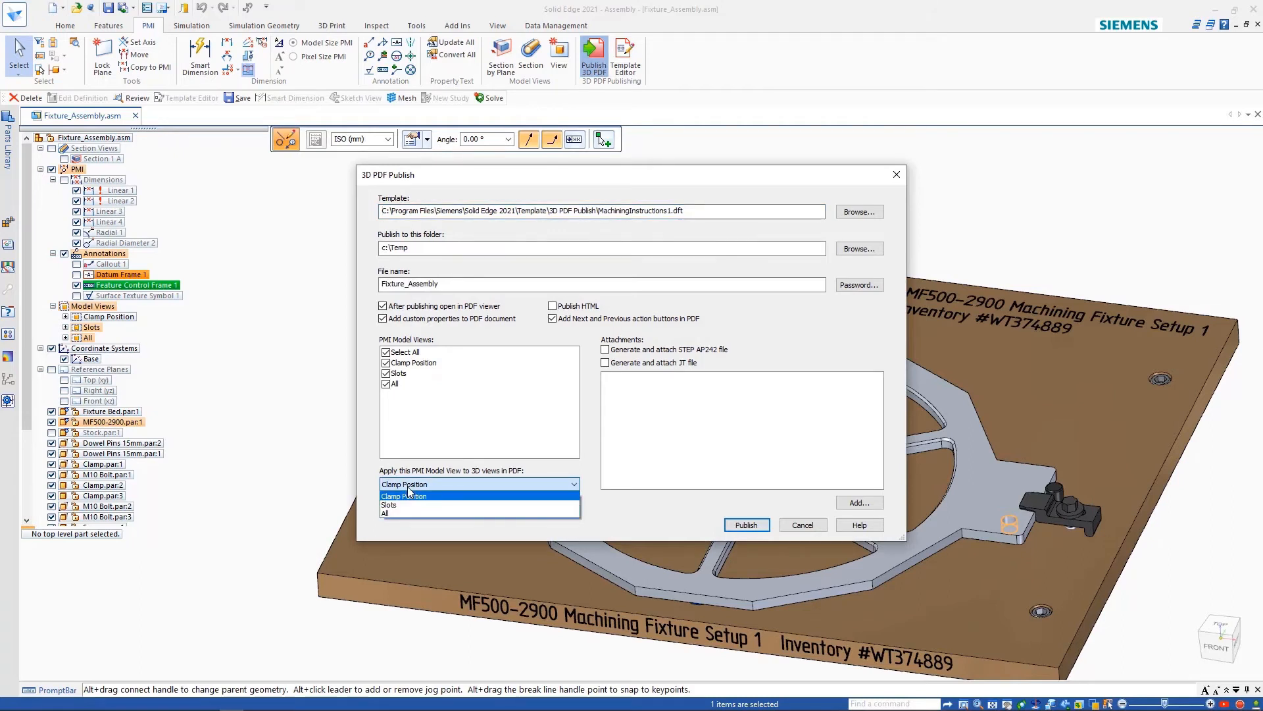
{"action": "left_click", "coordinate": [395, 513]}
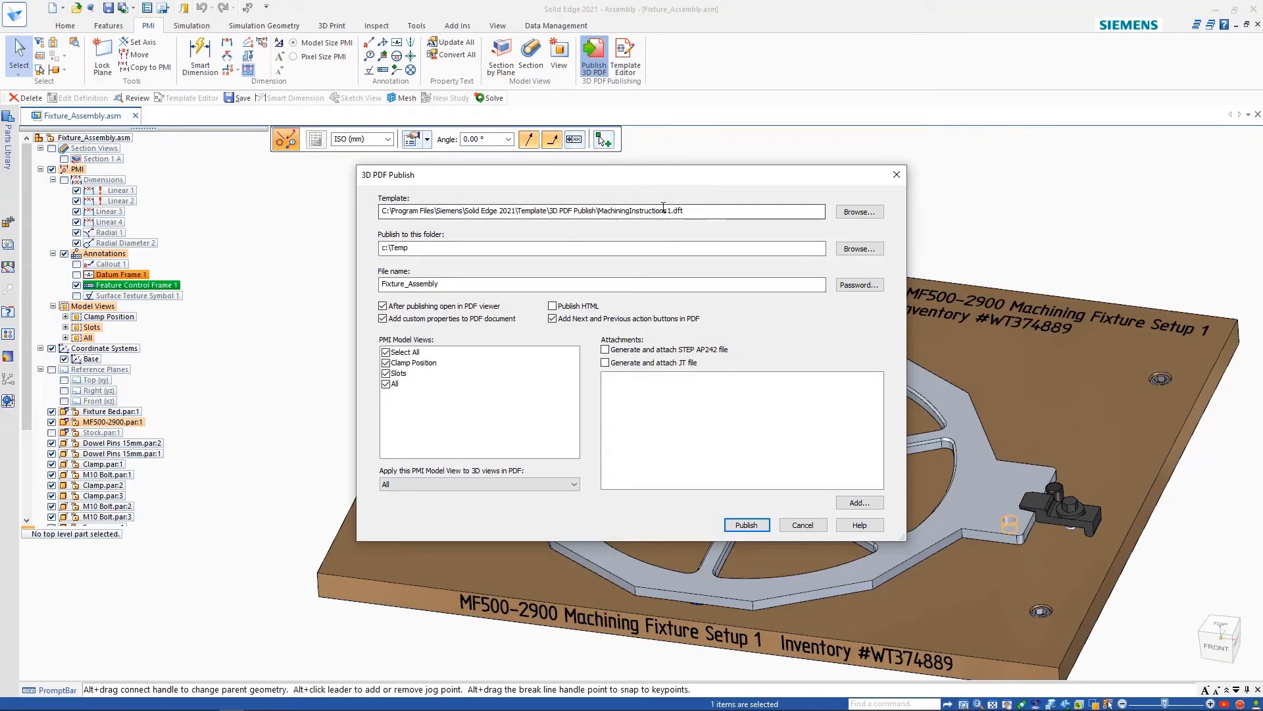
Choose Assembly_Landscape.dft as the publishing template and publish the 3D PDF, replacing the existing Fixture_Assembly file.
{"action": "left_click", "coordinate": [864, 214]}
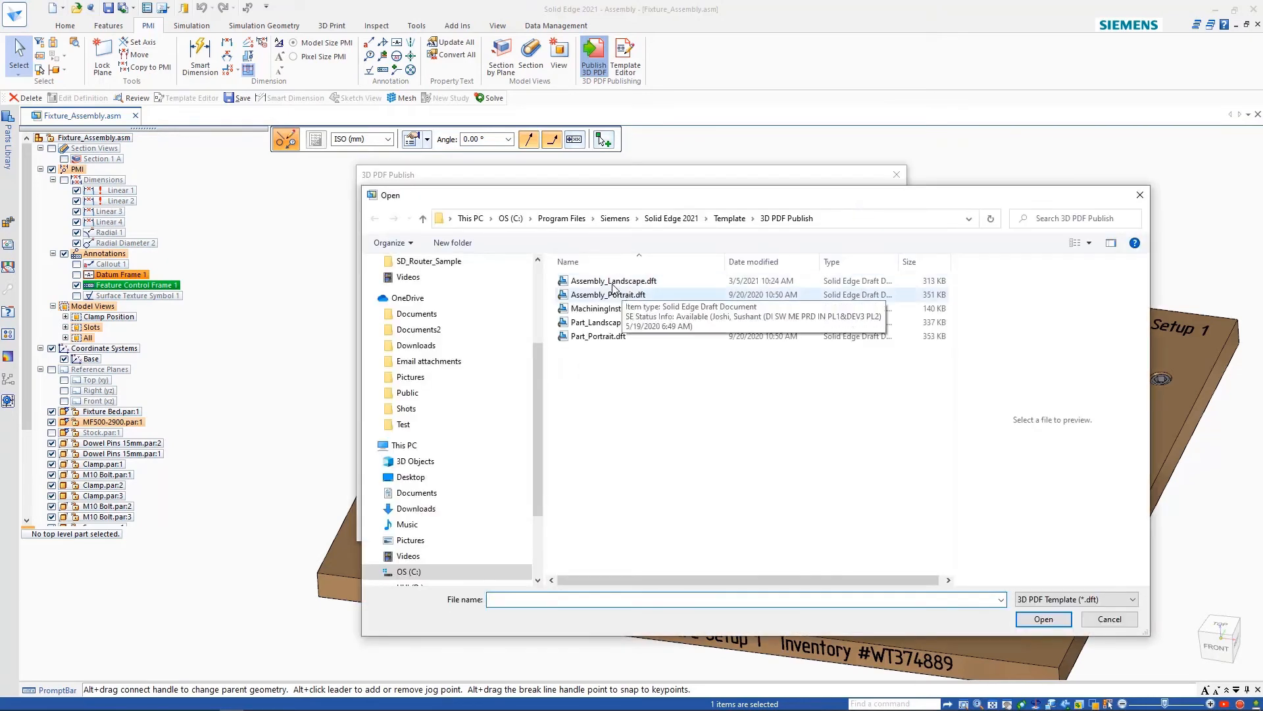
{"action": "left_click", "coordinate": [612, 281]}
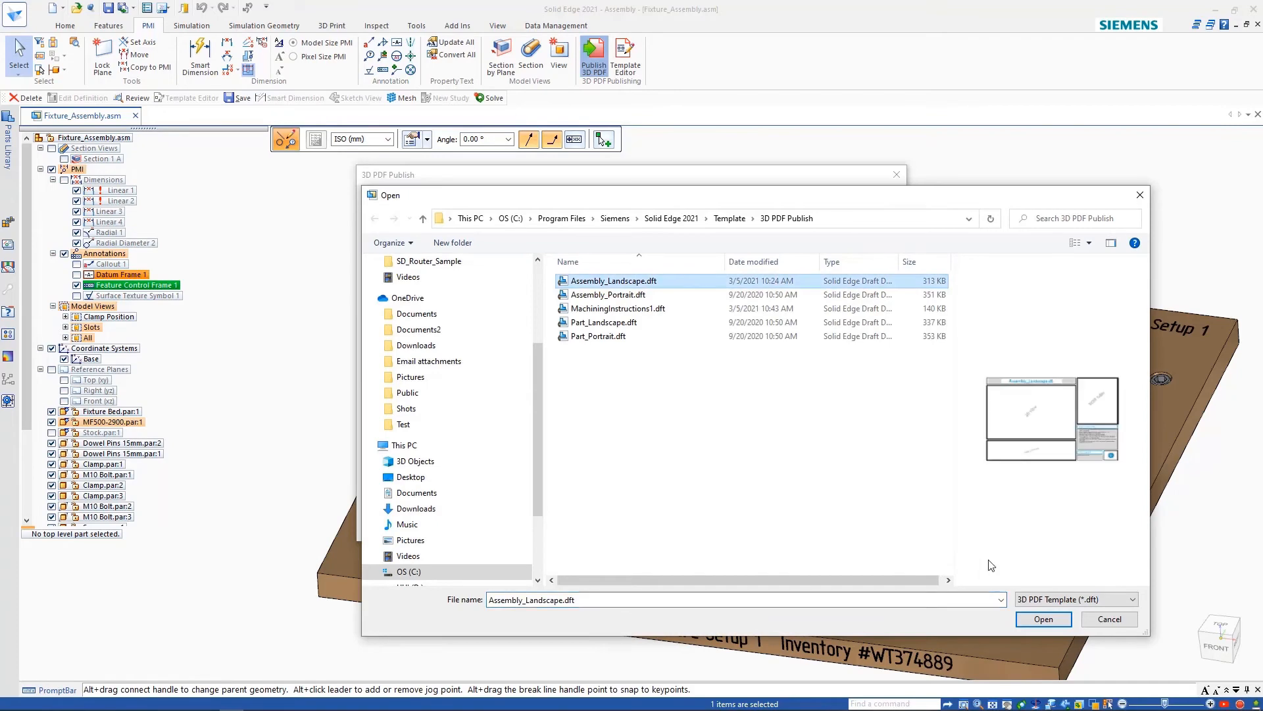
{"action": "left_click", "coordinate": [1041, 618]}
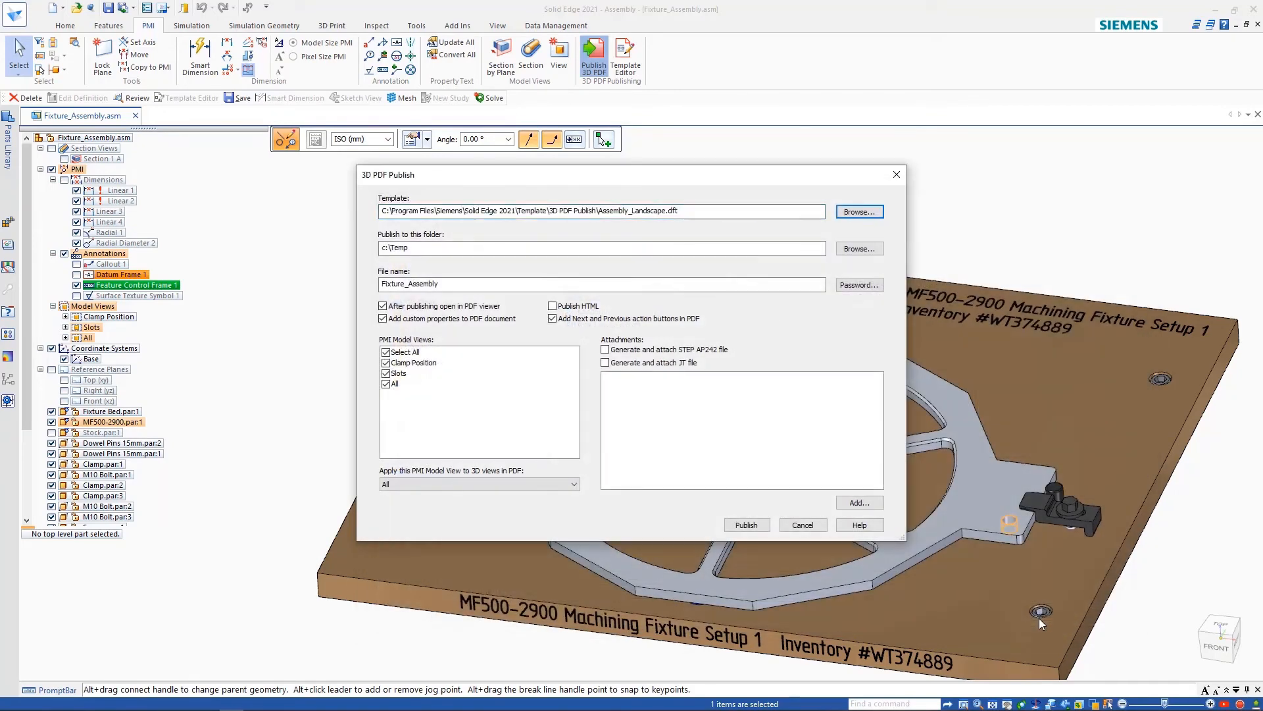
{"action": "left_click", "coordinate": [748, 529]}
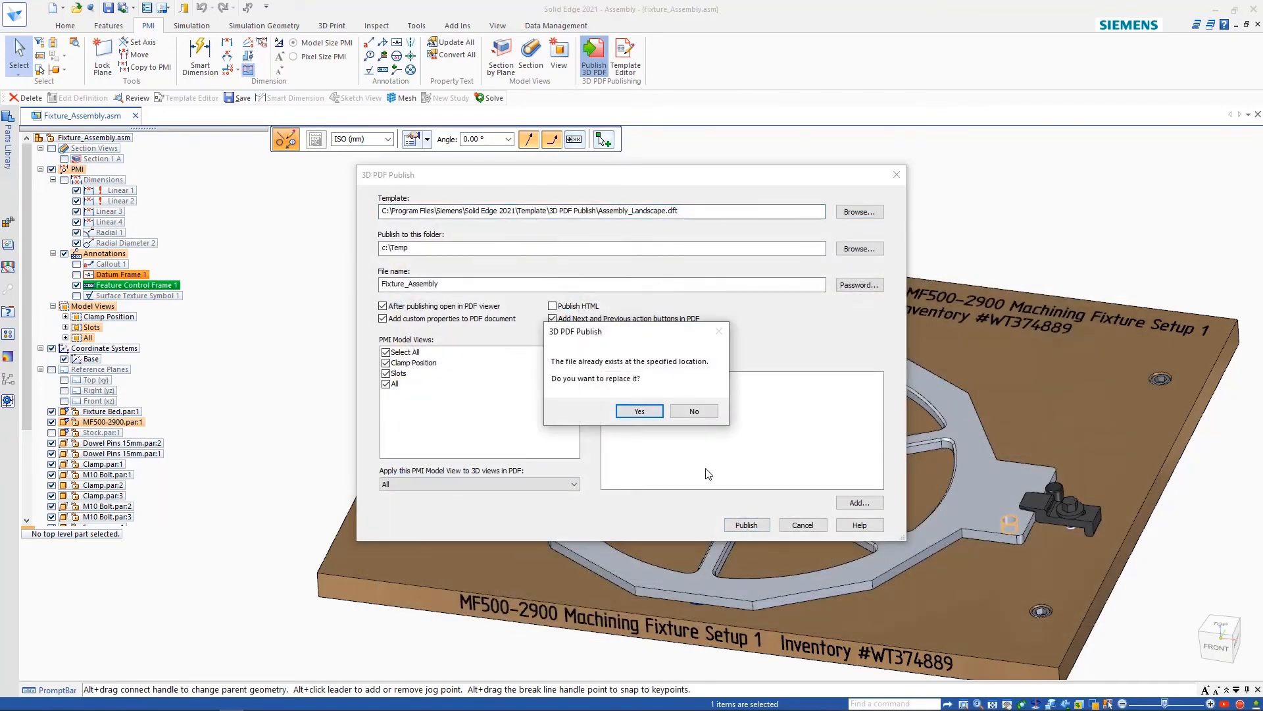
{"action": "left_click", "coordinate": [638, 411]}
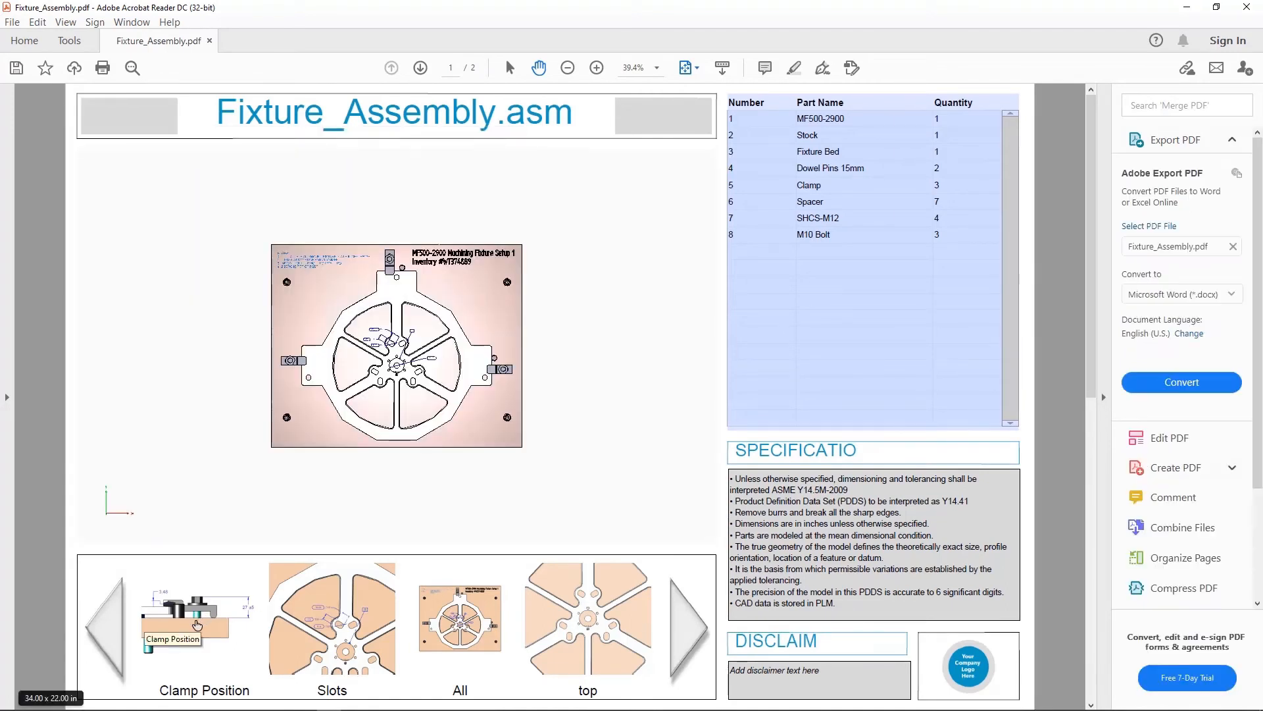
Test the published PDF's Clamp Position view and page 2 Supplier field with the text asdfsdfsdafsadf, and close the file without saving.
{"action": "left_click", "coordinate": [196, 625]}
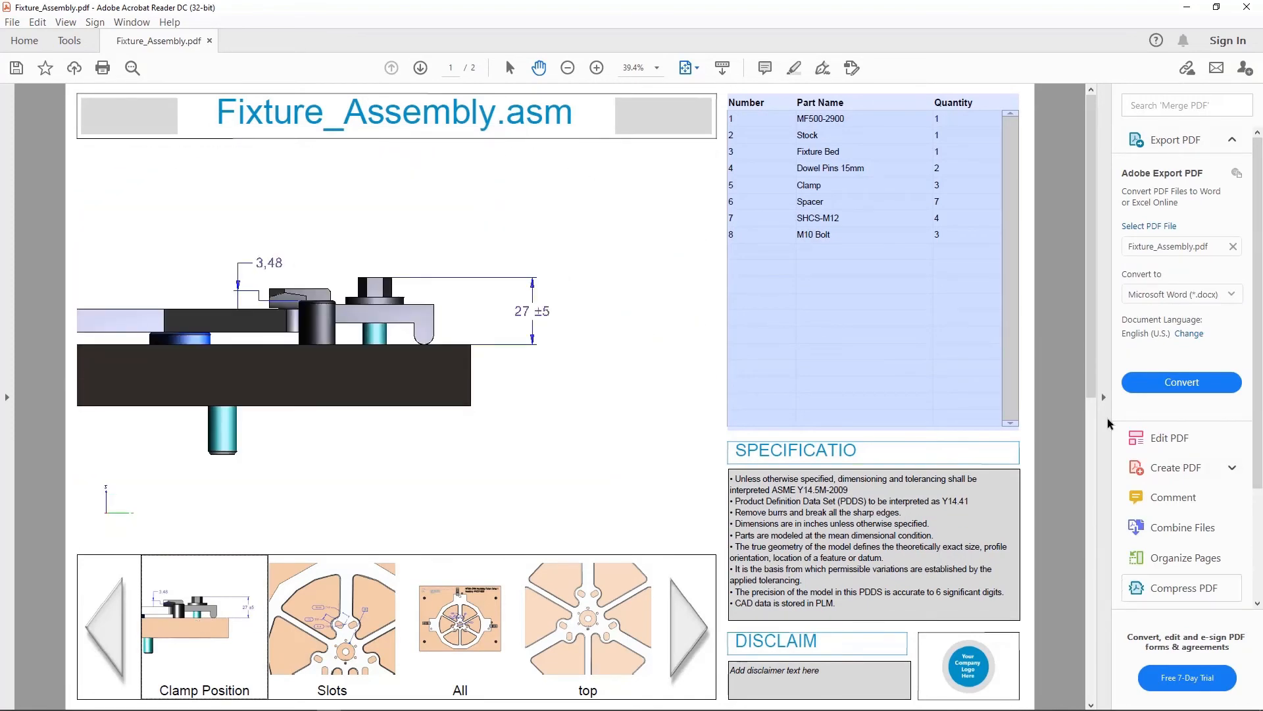
{"action": "left_click_drag", "start_coordinate": [1097, 346], "coordinate": [1098, 391]}
{"action": "left_click", "coordinate": [326, 366]}
{"action": "type", "text": "asdfsdfsdafsadf"}
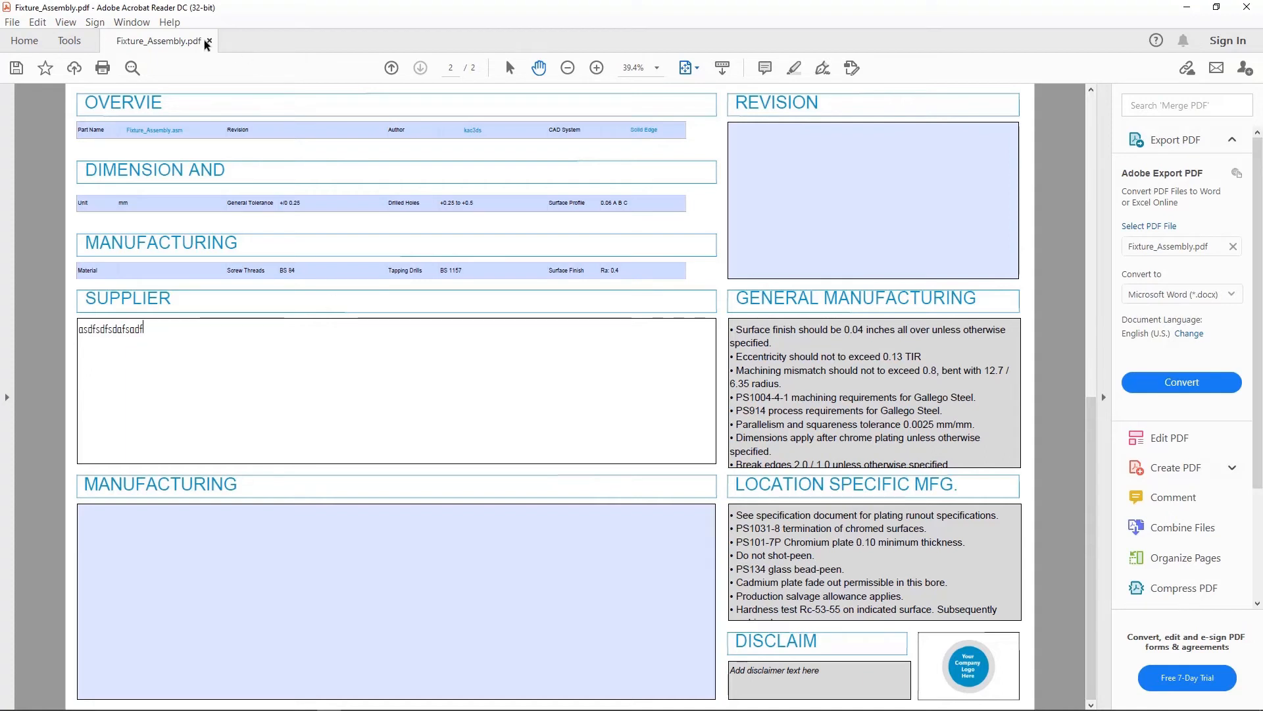
{"action": "left_click", "coordinate": [1246, 8]}
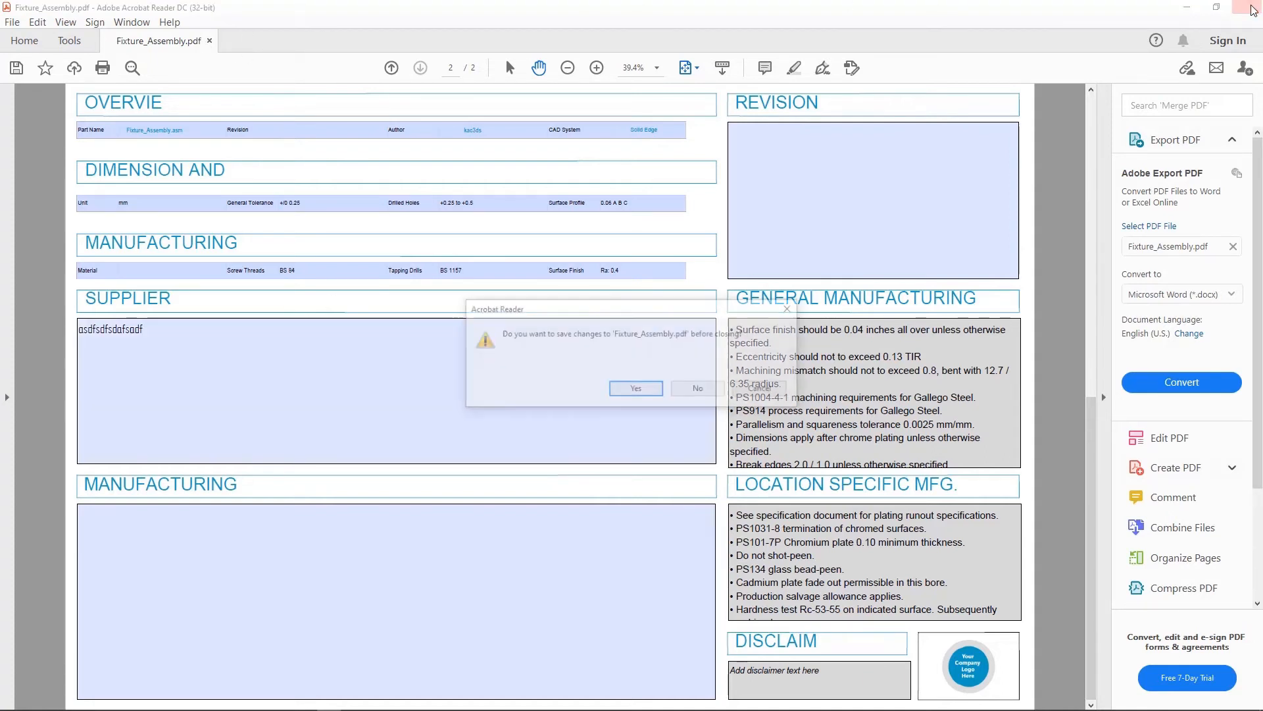
{"action": "left_click", "coordinate": [699, 389]}
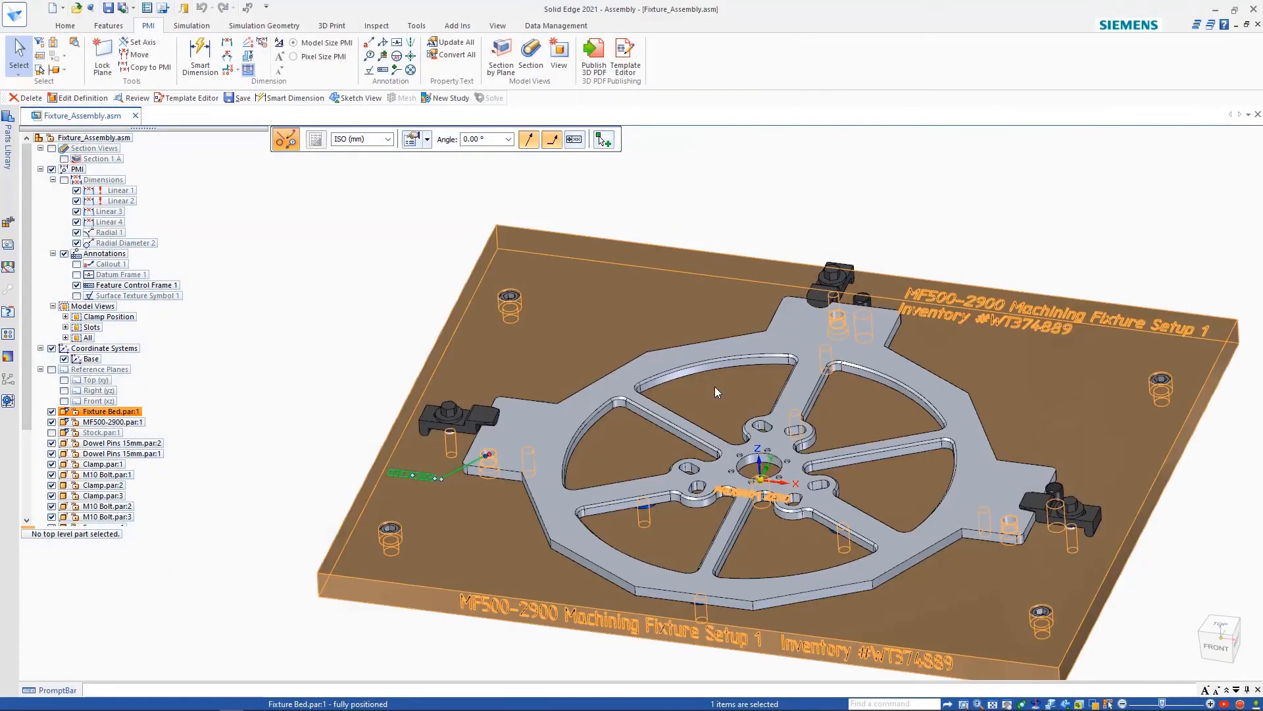
Start publishing the fixture assembly as a 3D PDF again with MachiningInstructions1.dft as the template.
{"action": "left_click", "coordinate": [594, 66]}
{"action": "left_click", "coordinate": [862, 214]}
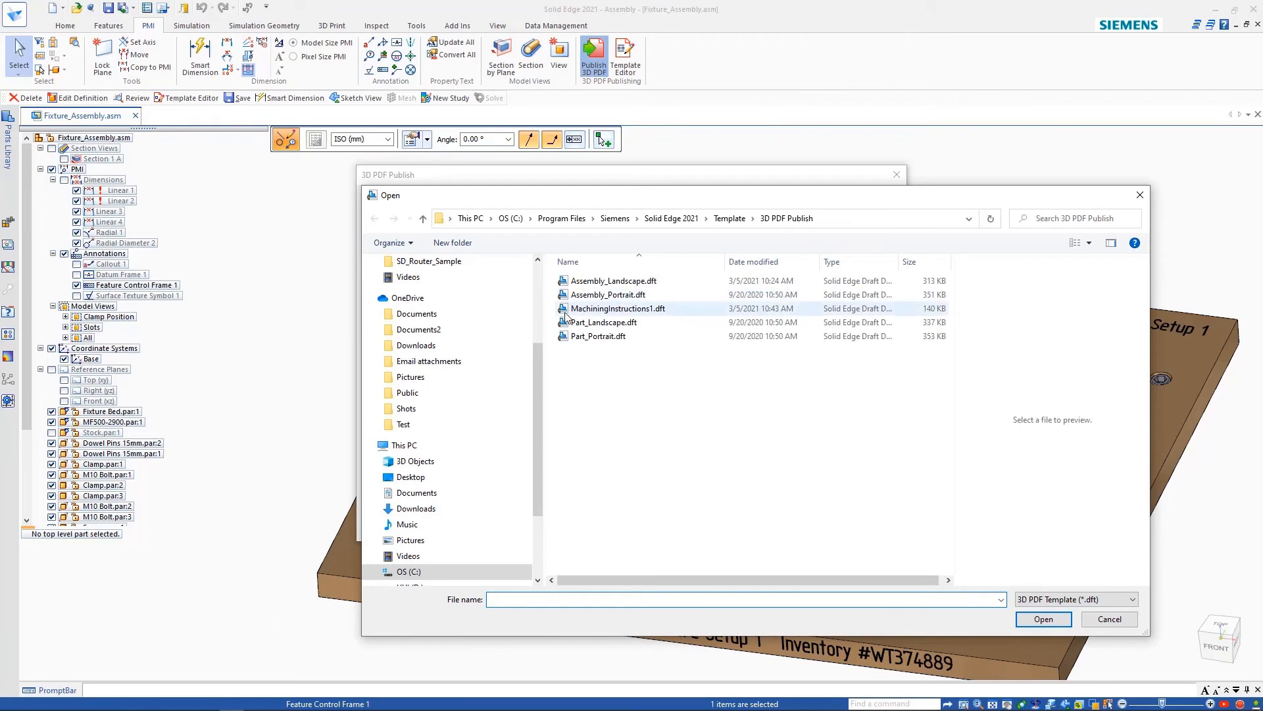
{"action": "left_click", "coordinate": [575, 309]}
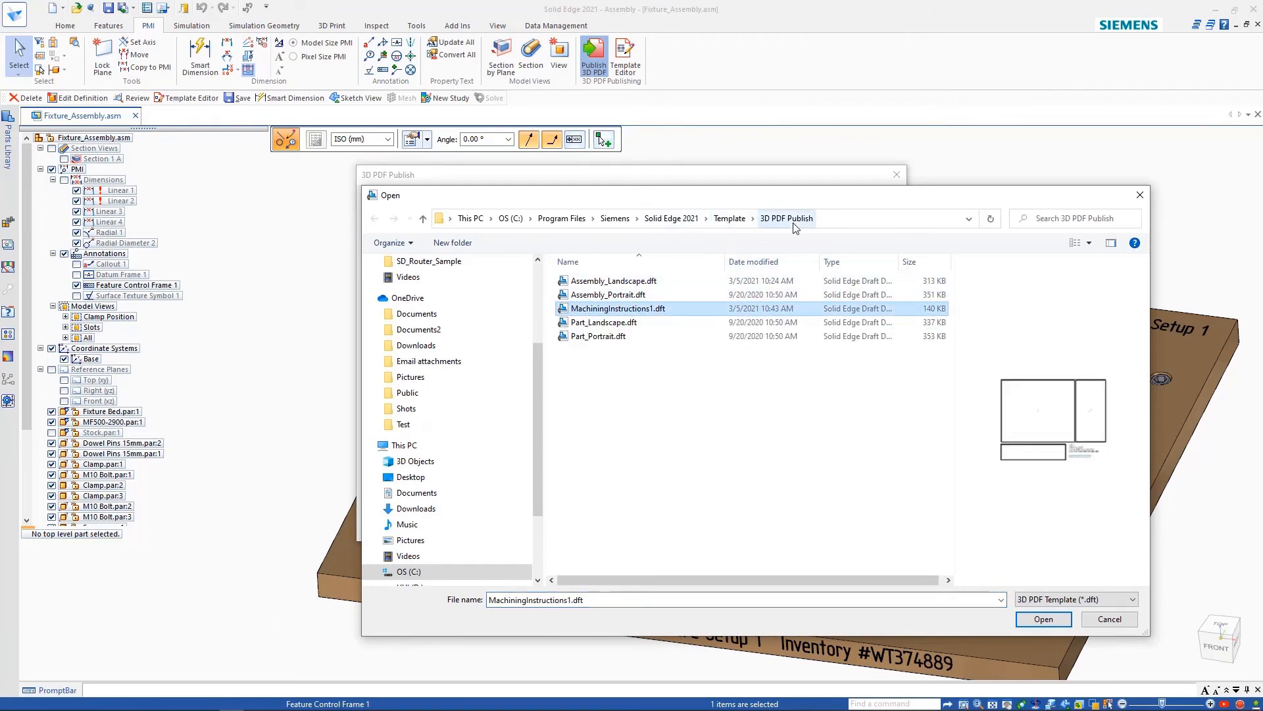
{"action": "left_click", "coordinate": [1049, 619]}
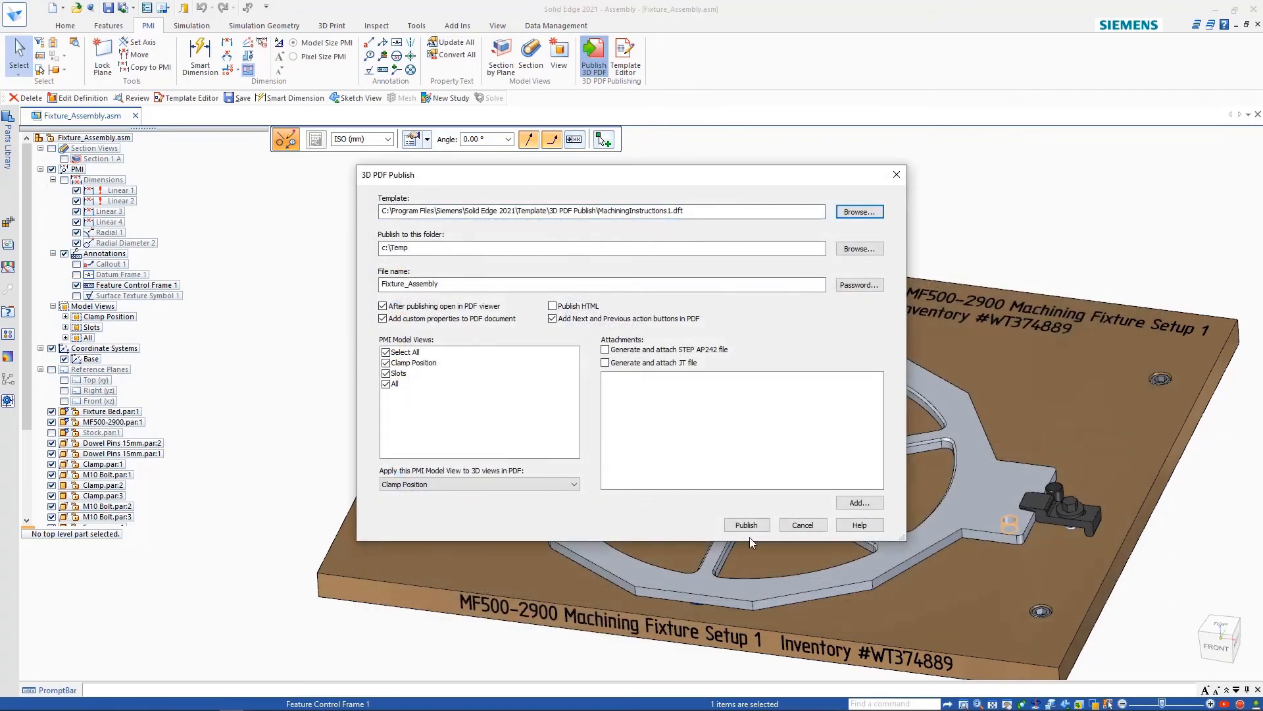
Apply the All PMI model view to the 3D views and publish the PDF, replacing the existing Fixture_Assembly file.
{"action": "left_click", "coordinate": [398, 487]}
{"action": "left_click", "coordinate": [390, 513]}
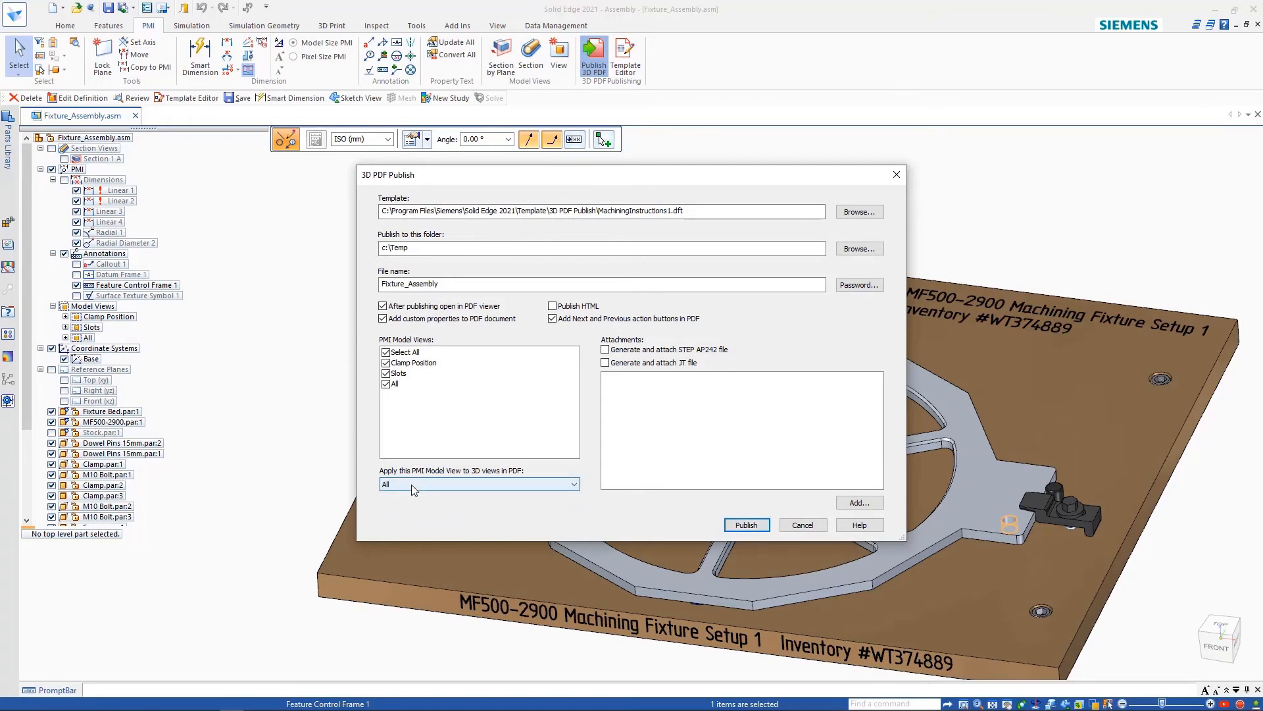
{"action": "left_click", "coordinate": [763, 526]}
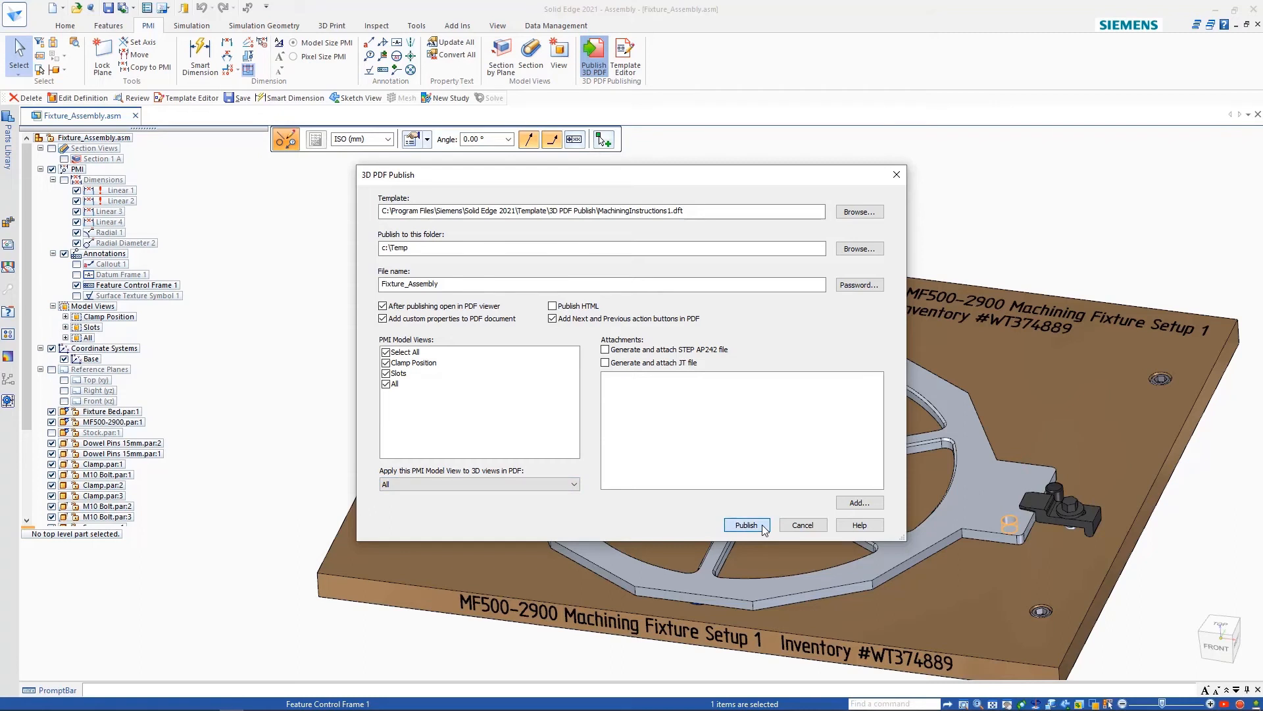
{"action": "left_click", "coordinate": [648, 412]}
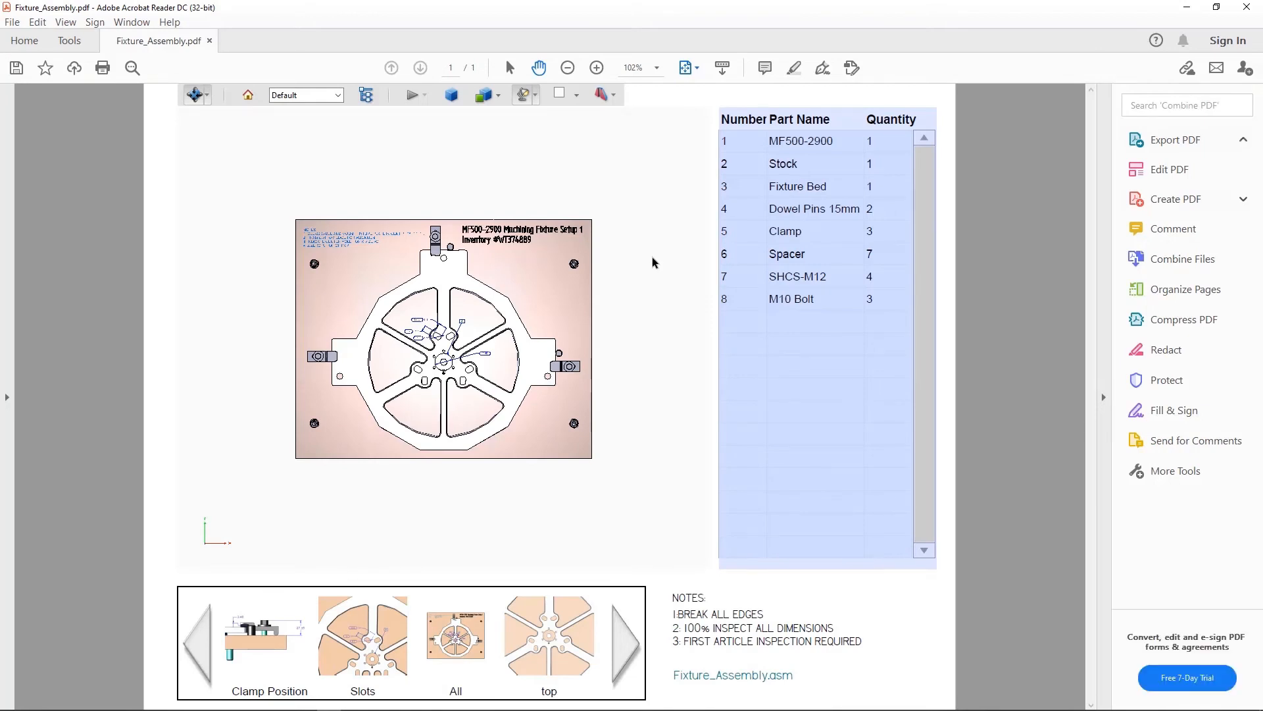
Examine the All, top, front, right and trimetric views through the view carousel of the published PDF.
{"action": "left_click", "coordinate": [630, 653]}
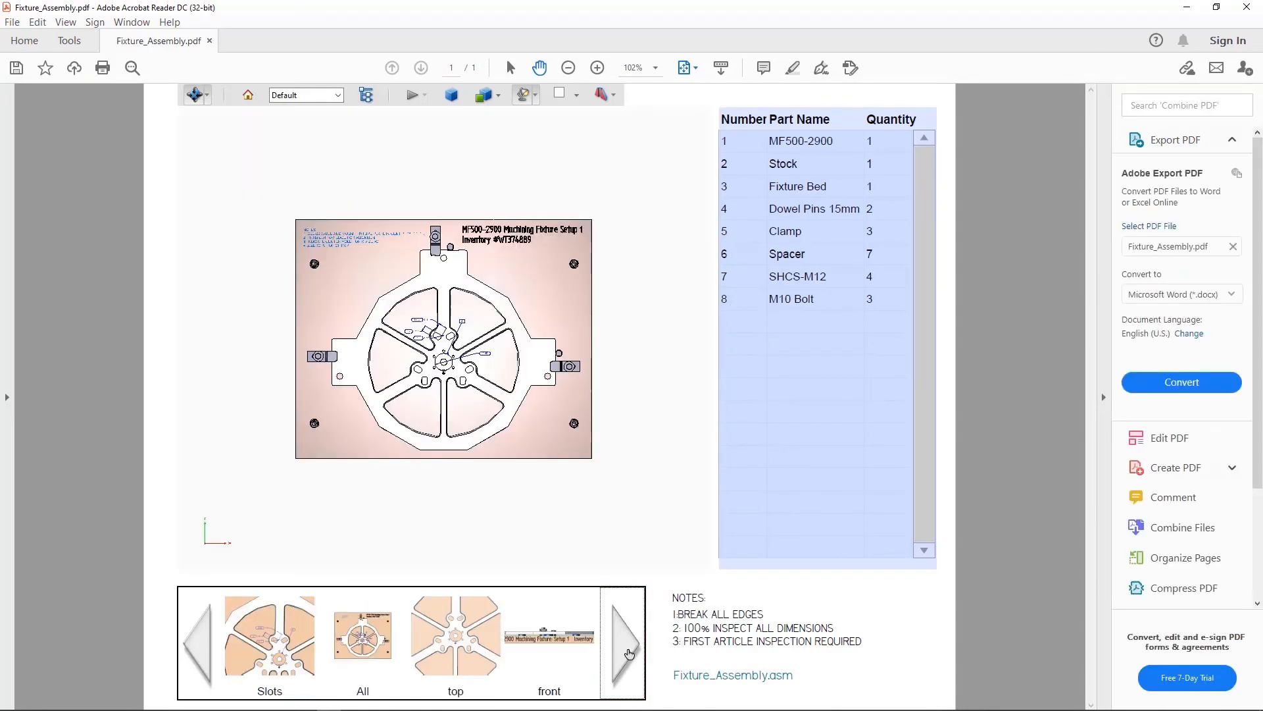
{"action": "left_click", "coordinate": [629, 653]}
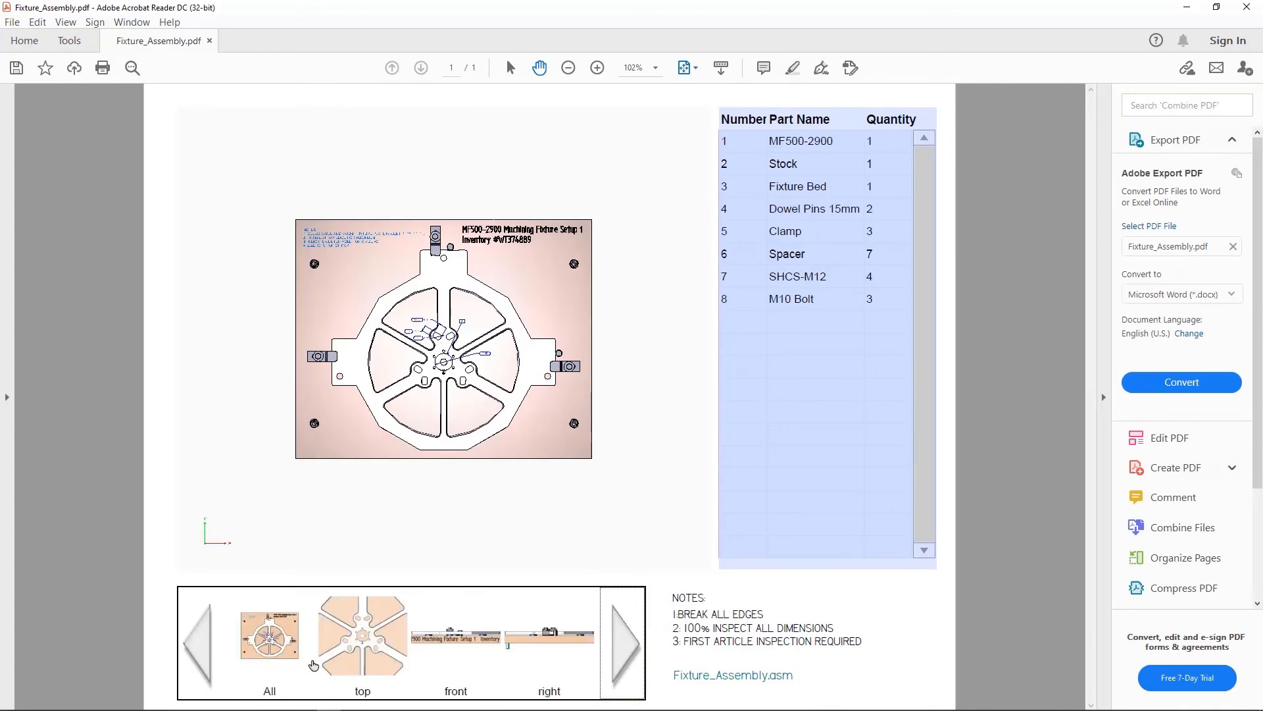
{"action": "left_click", "coordinate": [261, 644]}
{"action": "left_click", "coordinate": [356, 640]}
{"action": "left_click", "coordinate": [455, 643]}
{"action": "left_click", "coordinate": [539, 640]}
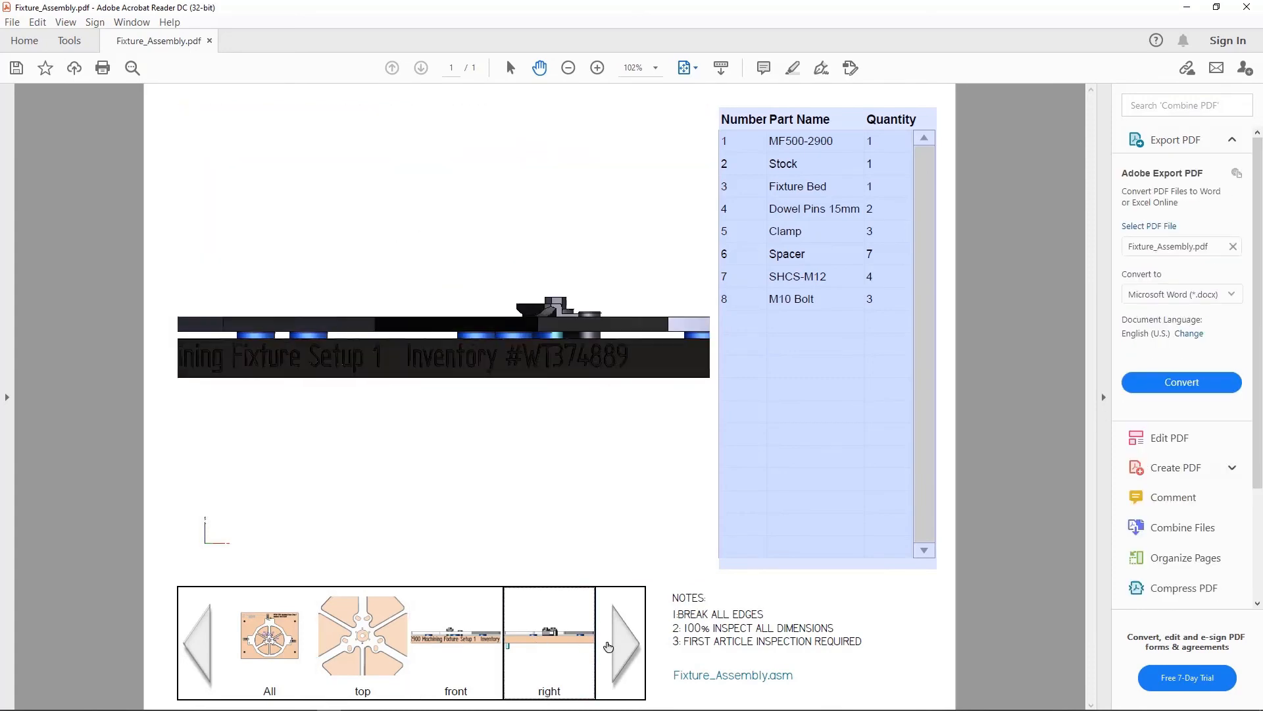
{"action": "left_click", "coordinate": [585, 652]}
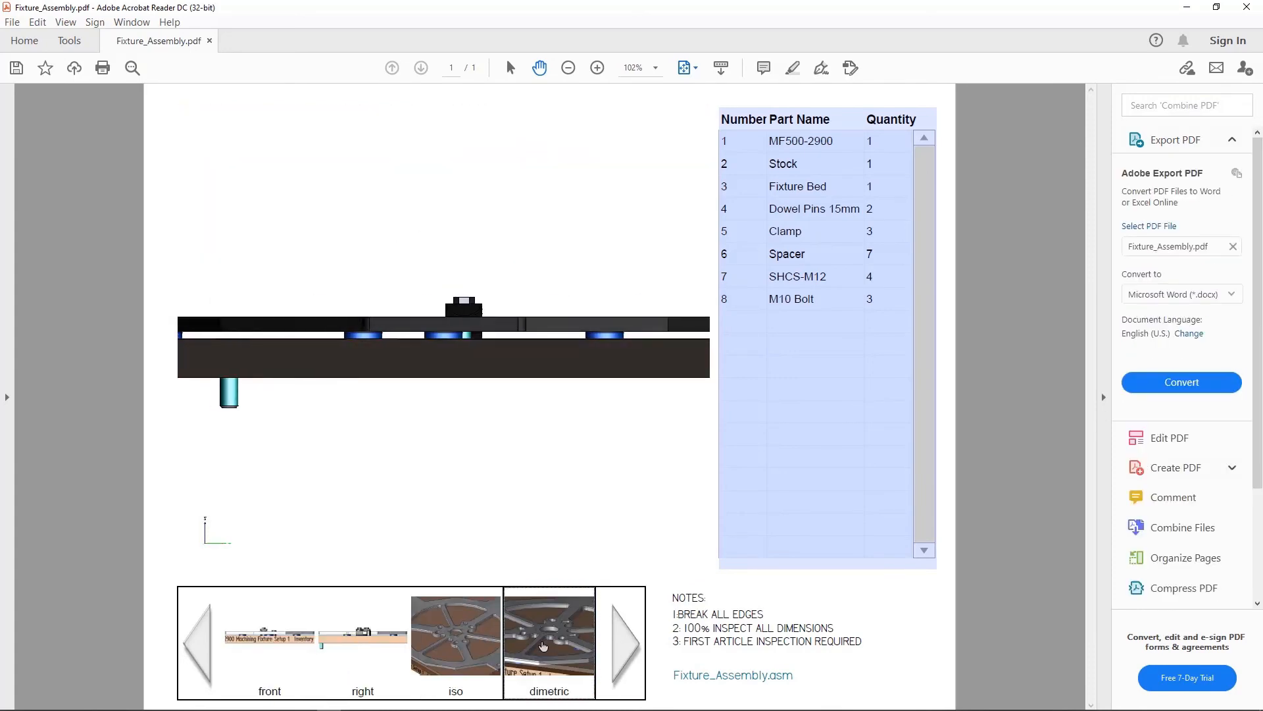
{"action": "left_click", "coordinate": [619, 645]}
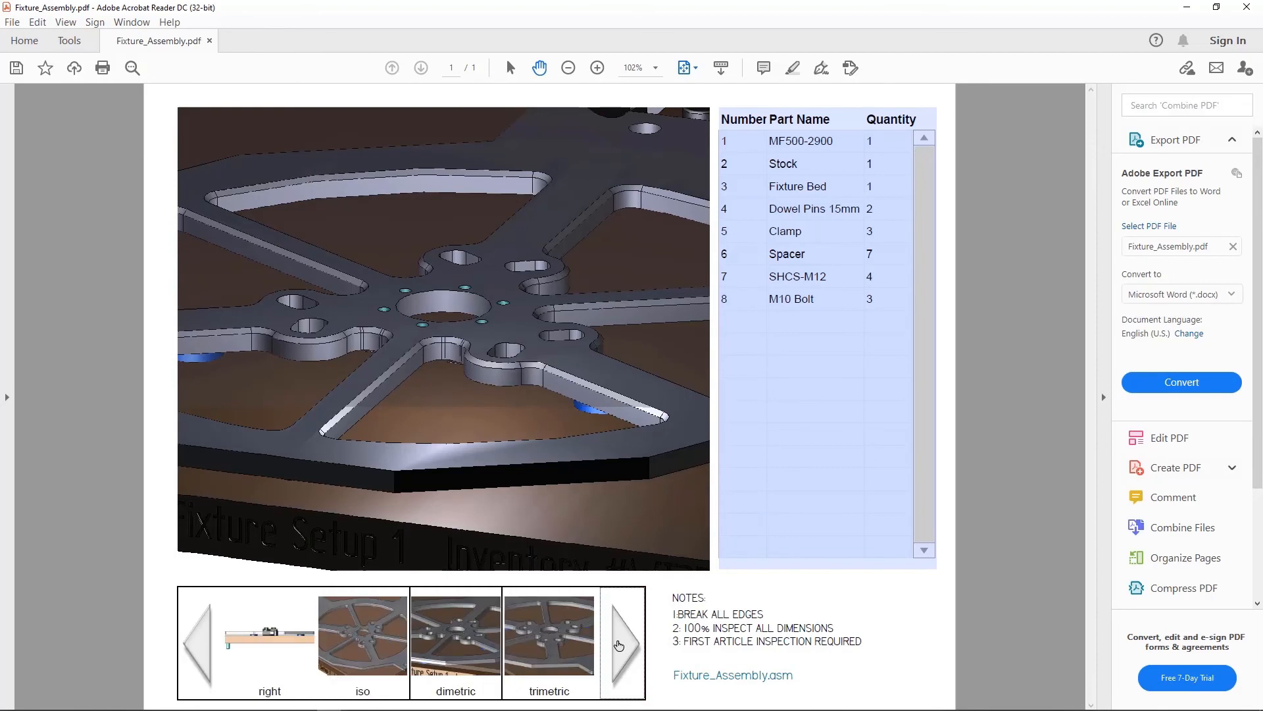
{"action": "left_click", "coordinate": [549, 635]}
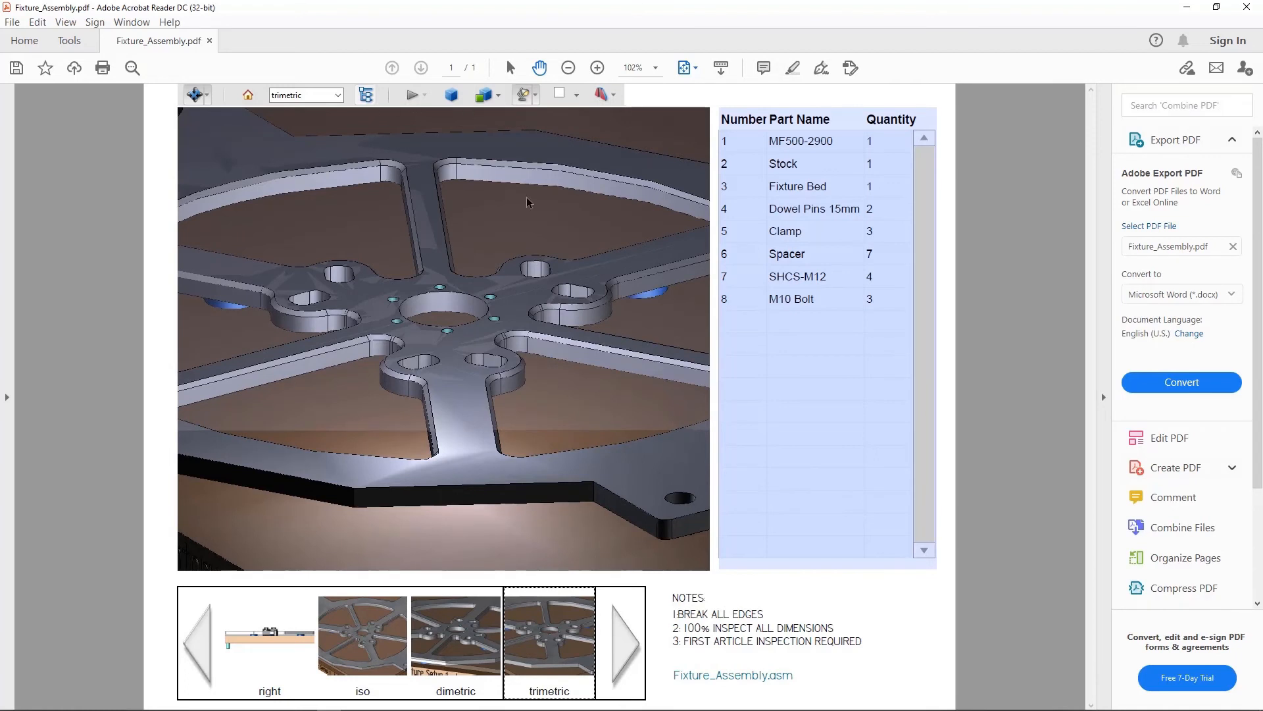
Select SHCS-M12 in the parts list, examine the Clamp Position and Slots views, and close the PDF without saving.
{"action": "left_click", "coordinate": [731, 281]}
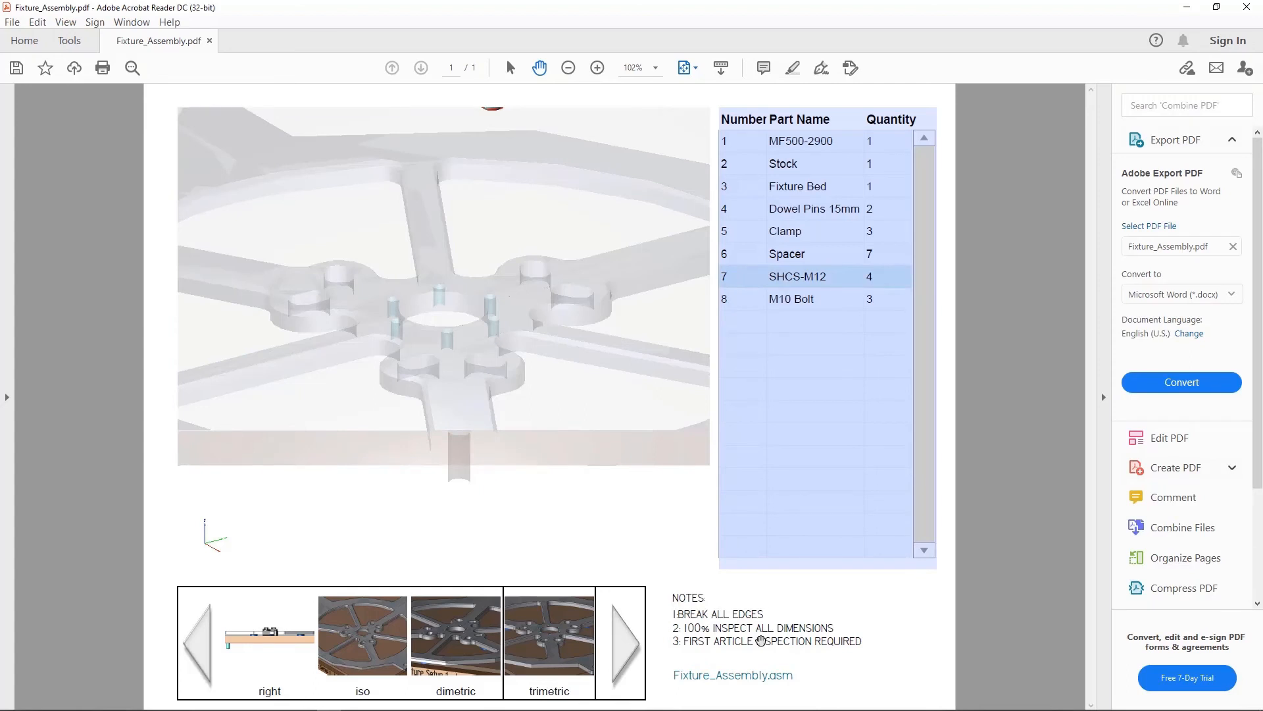
{"action": "left_click", "coordinate": [201, 650]}
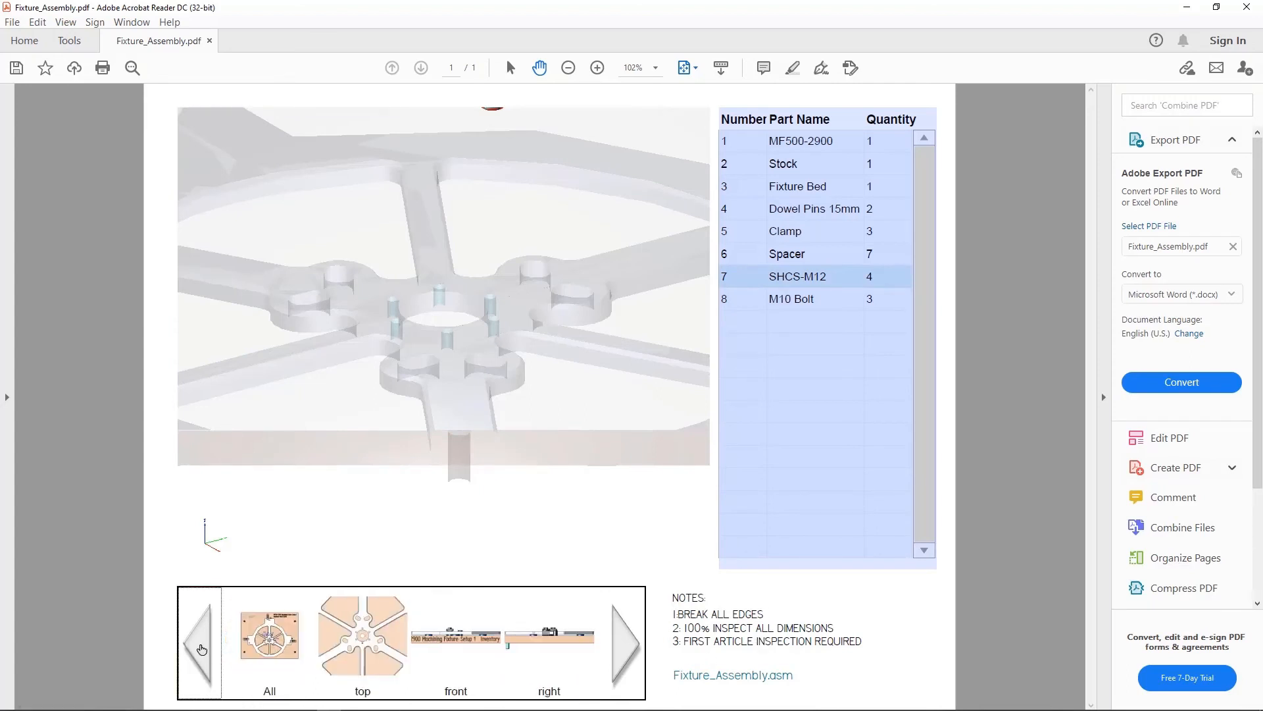
{"action": "left_click", "coordinate": [201, 650]}
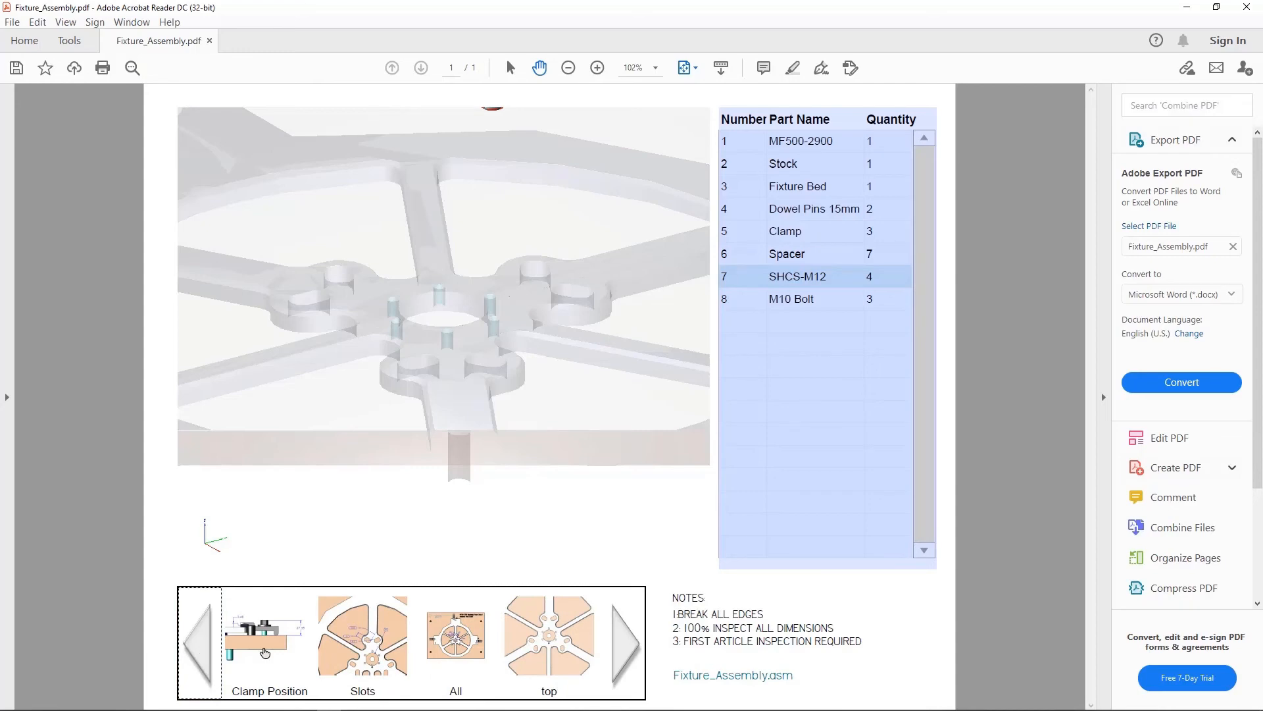
{"action": "left_click", "coordinate": [266, 651]}
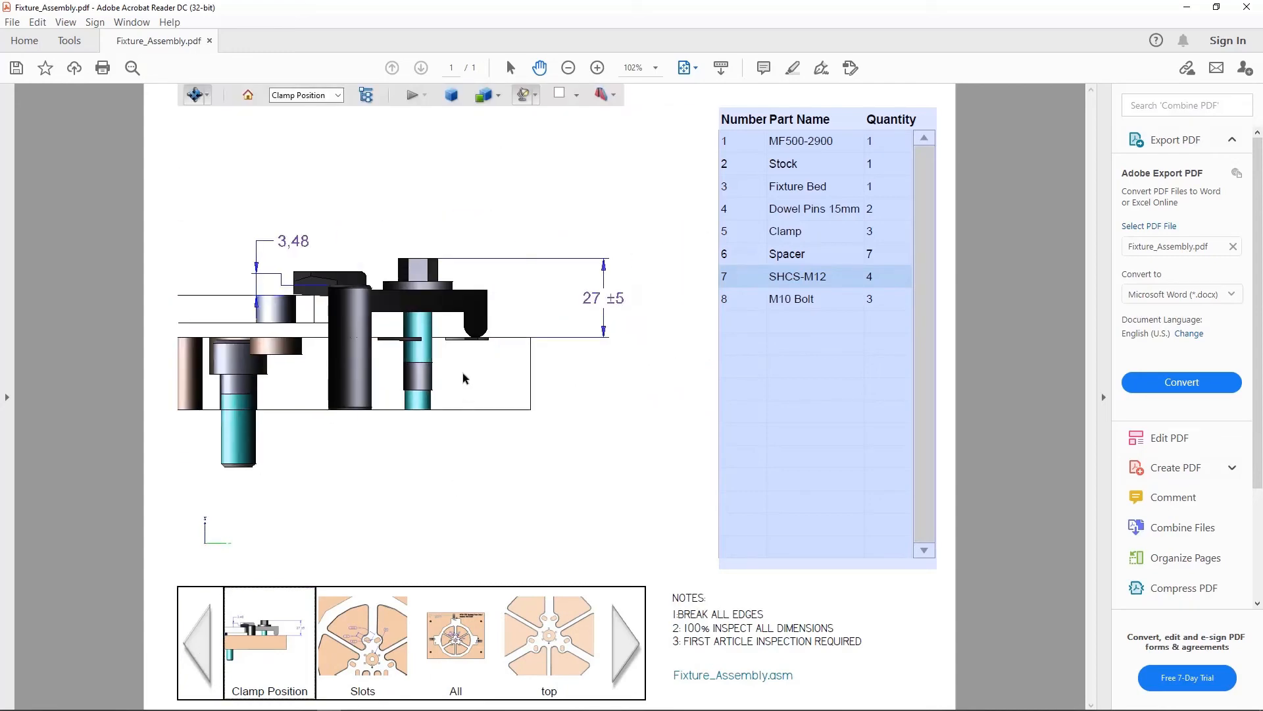
{"action": "left_click", "coordinate": [369, 644]}
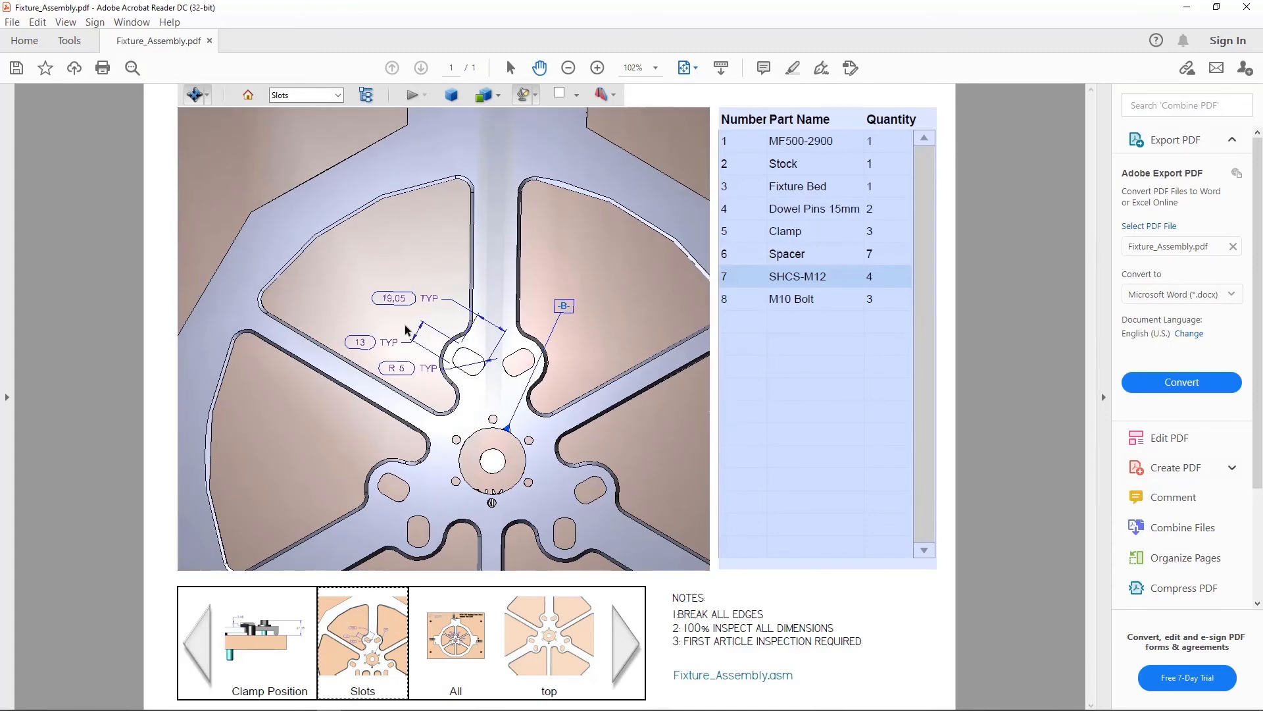
{"action": "left_click", "coordinate": [1245, 9]}
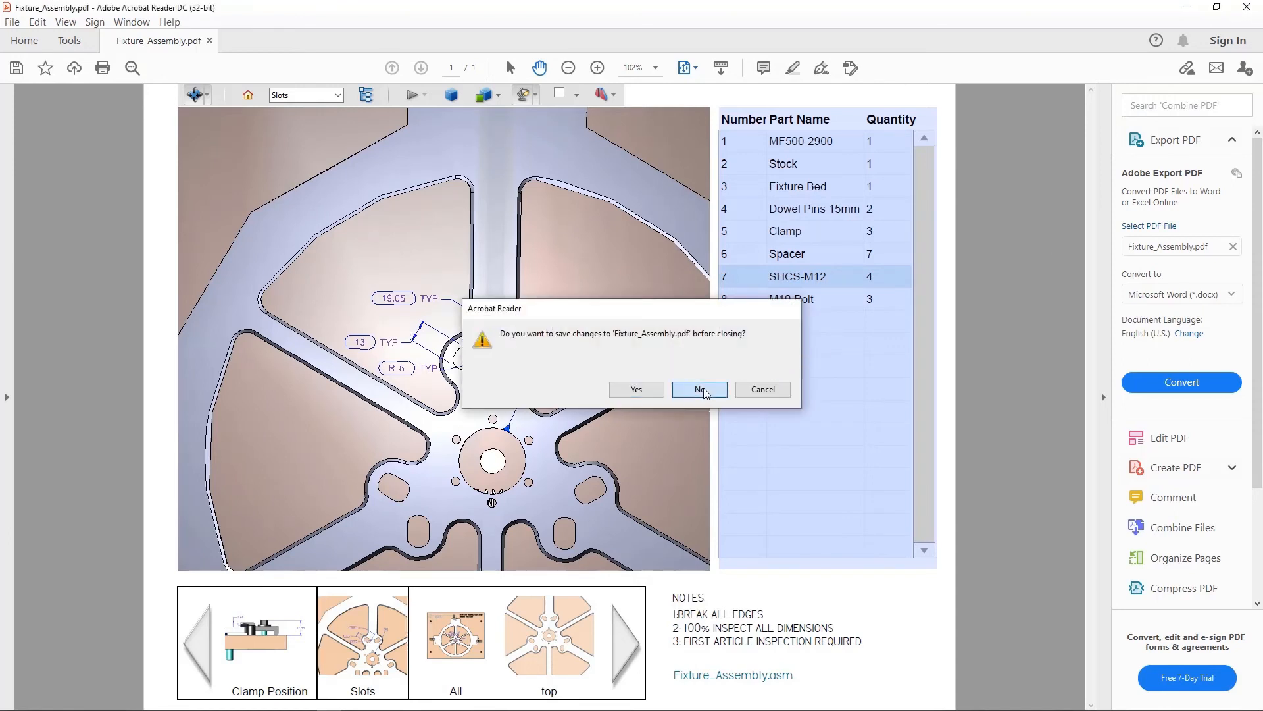
{"action": "left_click", "coordinate": [699, 389]}
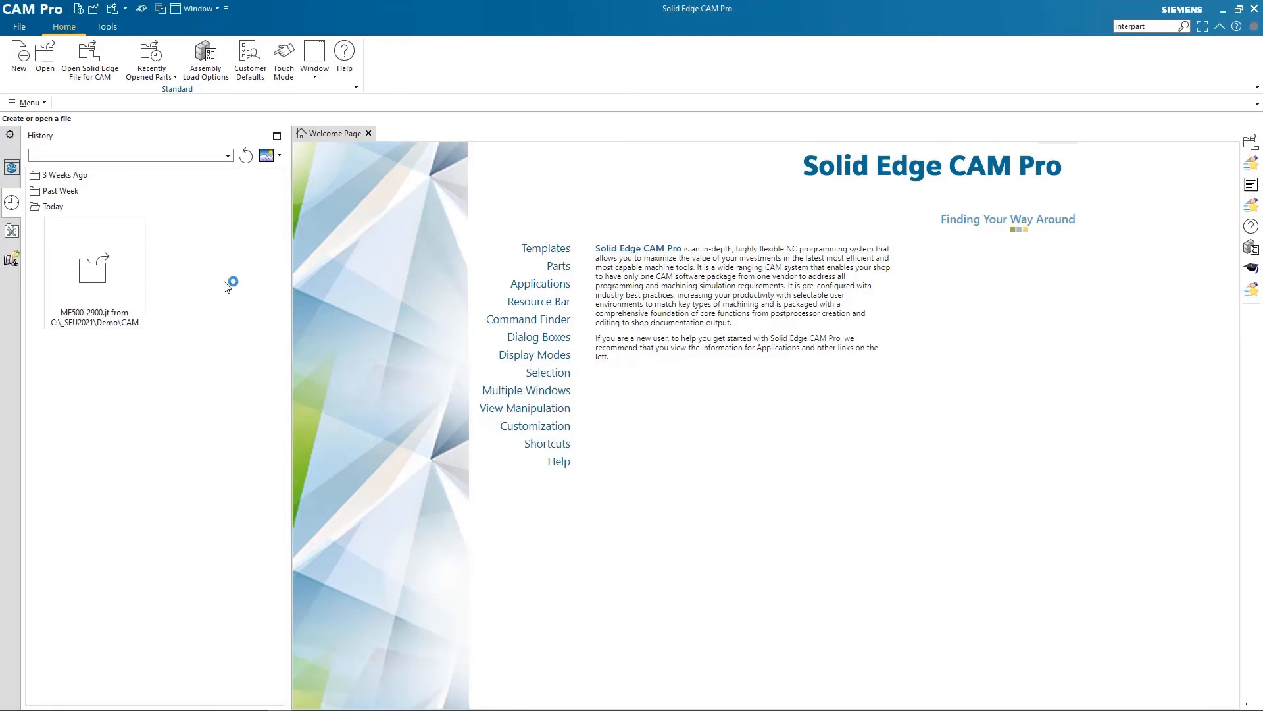
In Solid Edge CAM Pro, open the Solid Edge part MF500-29002.par from the CAM Fixture folder for manufacturing.
{"action": "left_click", "coordinate": [95, 79]}
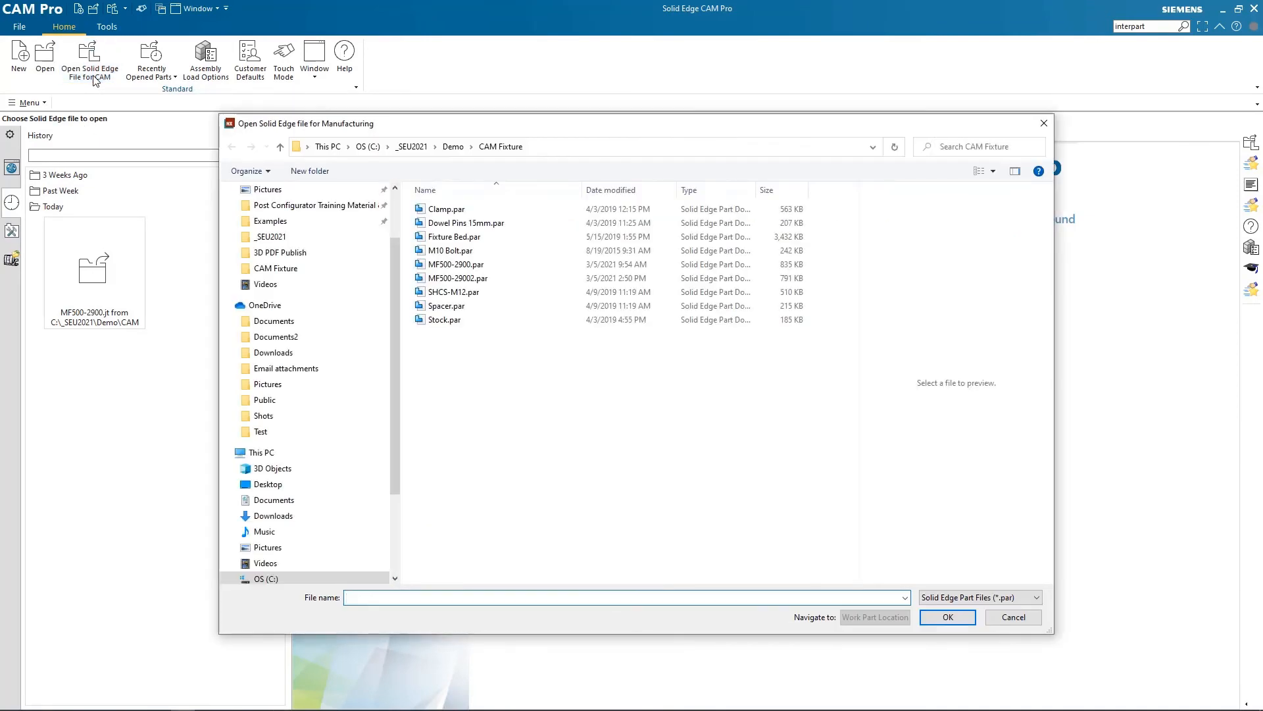
{"action": "left_click", "coordinate": [454, 278]}
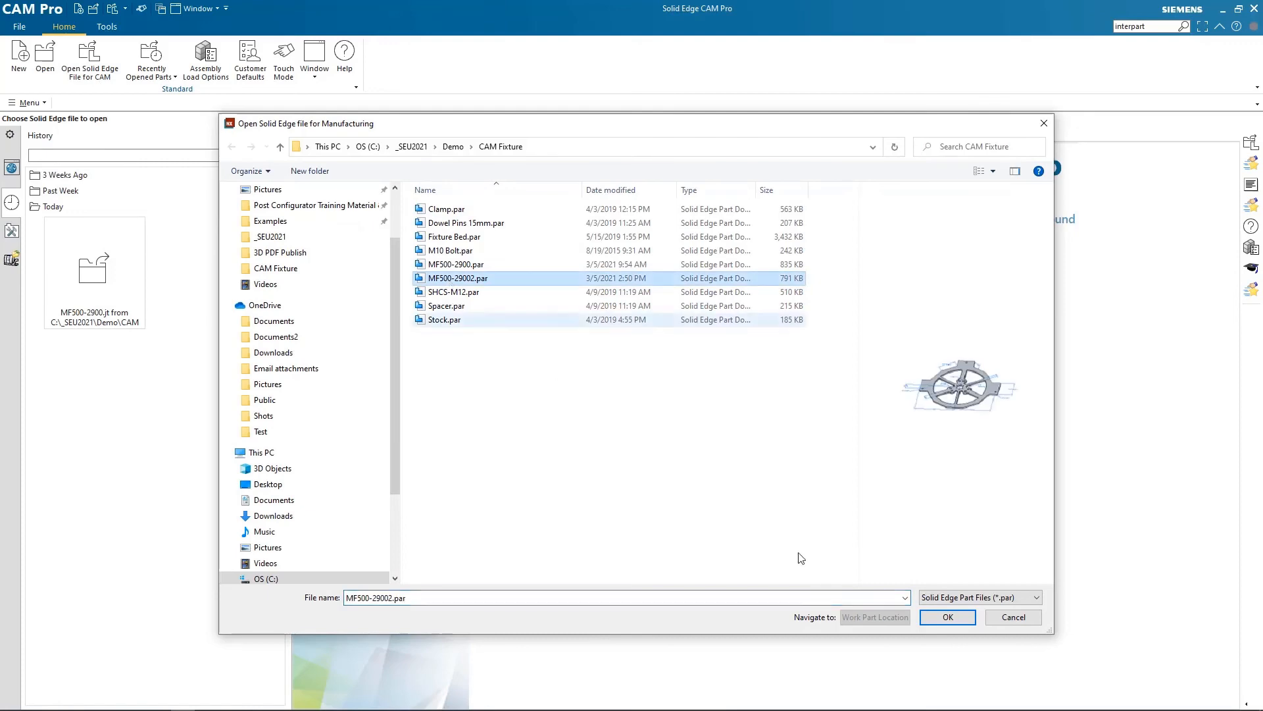
{"action": "left_click", "coordinate": [948, 617]}
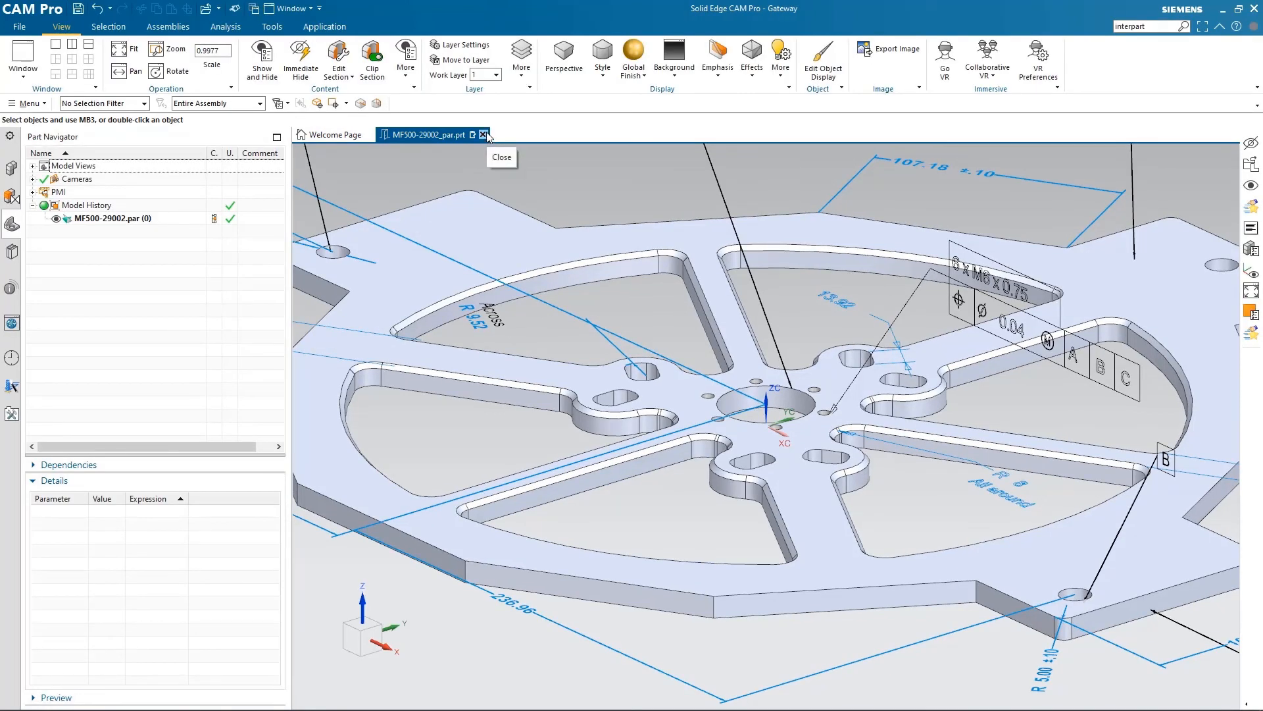
Examine the list of PMI dimensions and annotations carried by the imported part, and close the file without saving.
{"action": "left_click", "coordinate": [32, 192]}
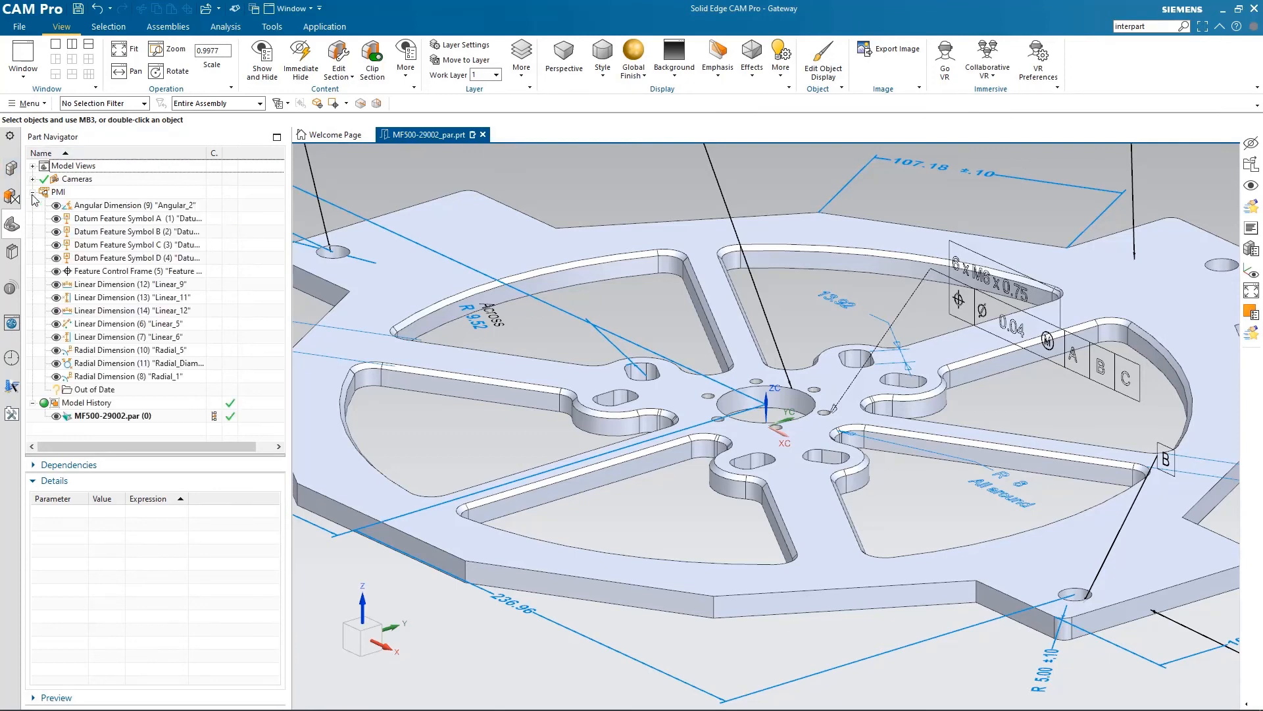
{"action": "left_click", "coordinate": [483, 135]}
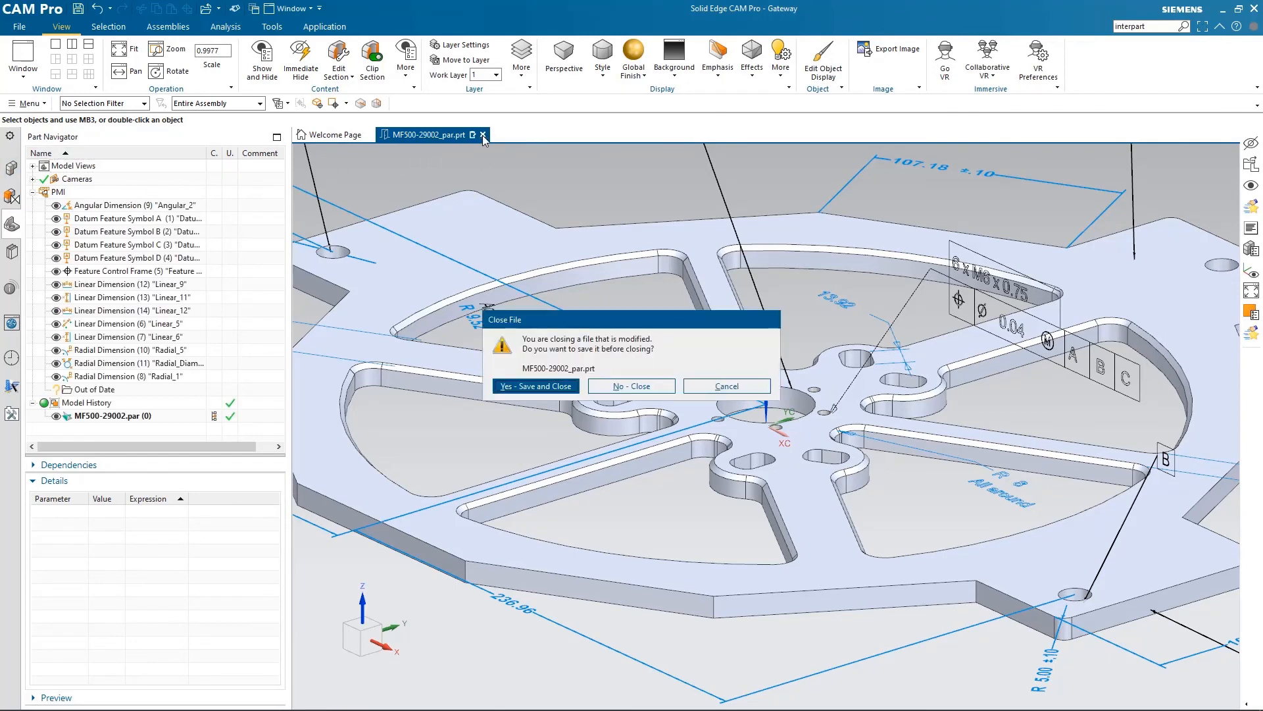
{"action": "left_click", "coordinate": [642, 388]}
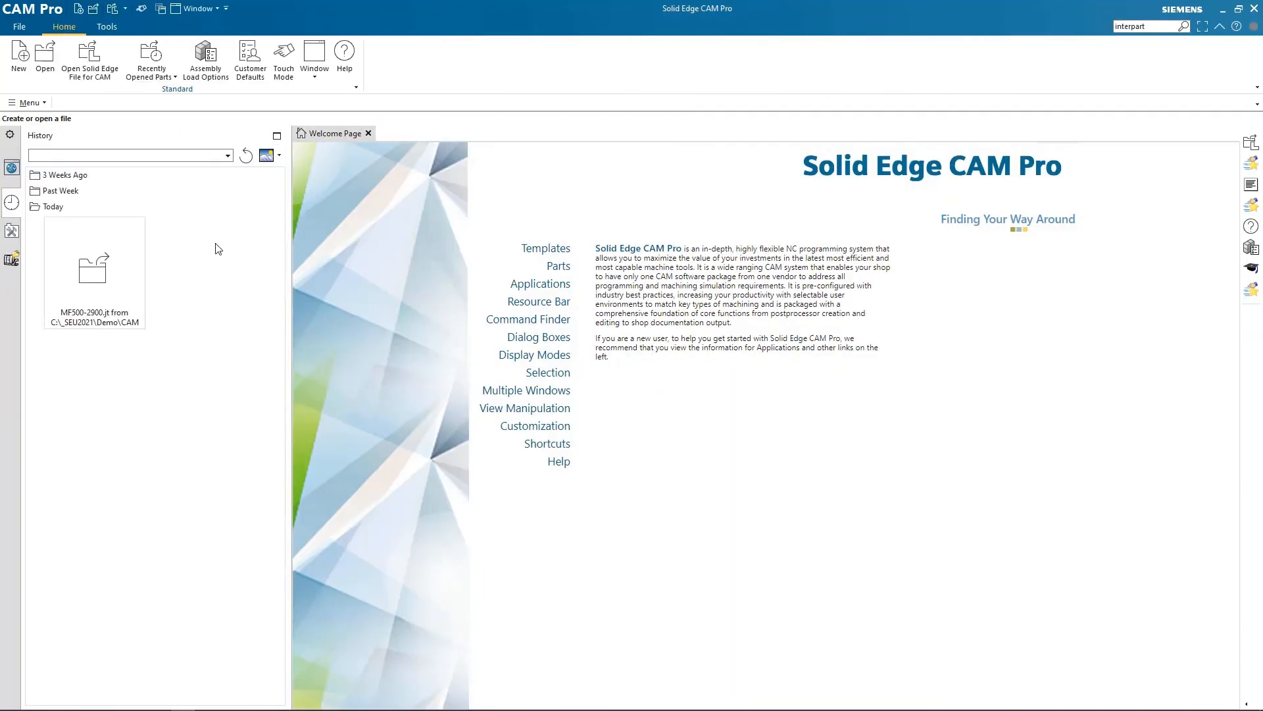
Review the assembly load options and open MF500-2900.jt from the CAM Fixture folder.
{"action": "left_click", "coordinate": [47, 66]}
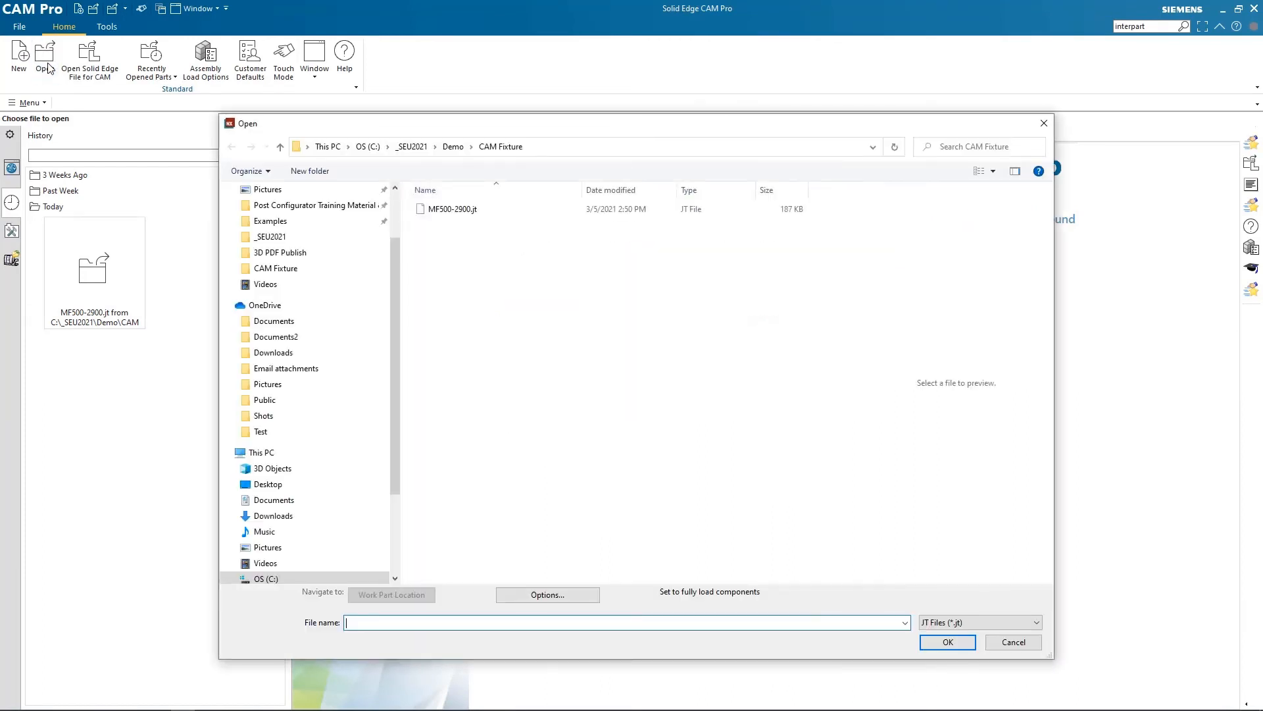
{"action": "left_click", "coordinate": [446, 210]}
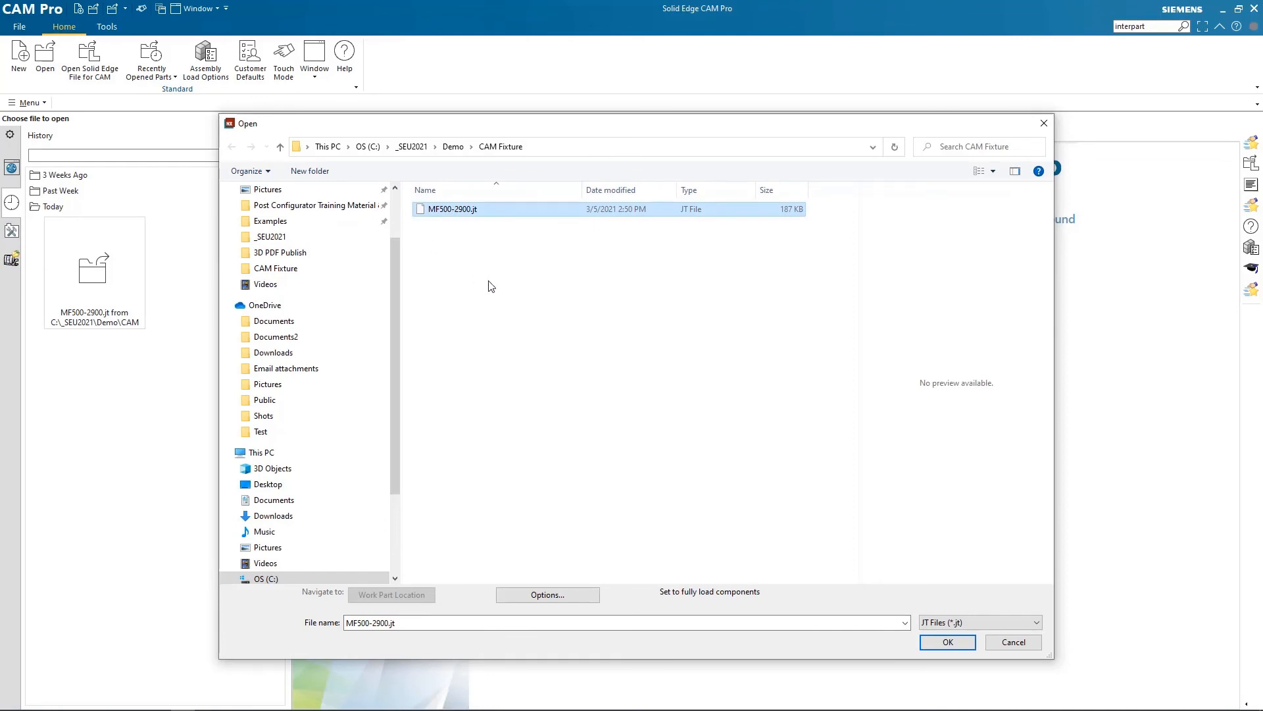
{"action": "left_click", "coordinate": [555, 596]}
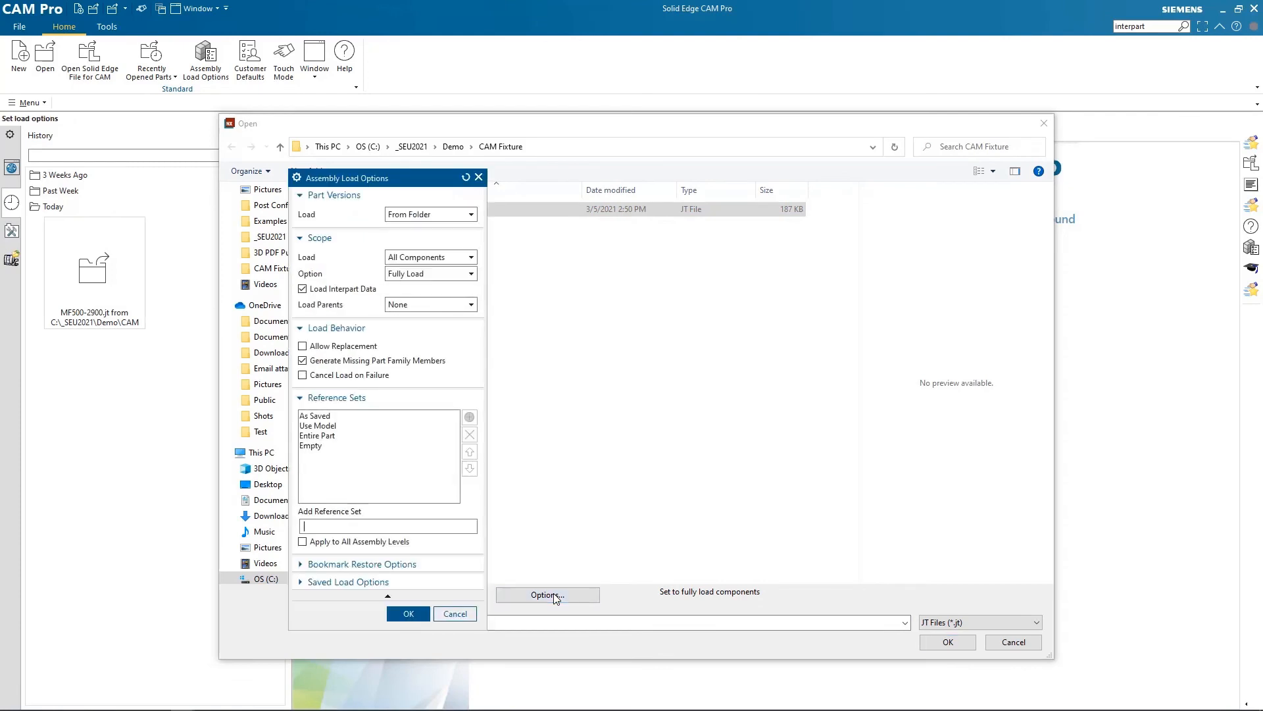
{"action": "left_click", "coordinate": [427, 614]}
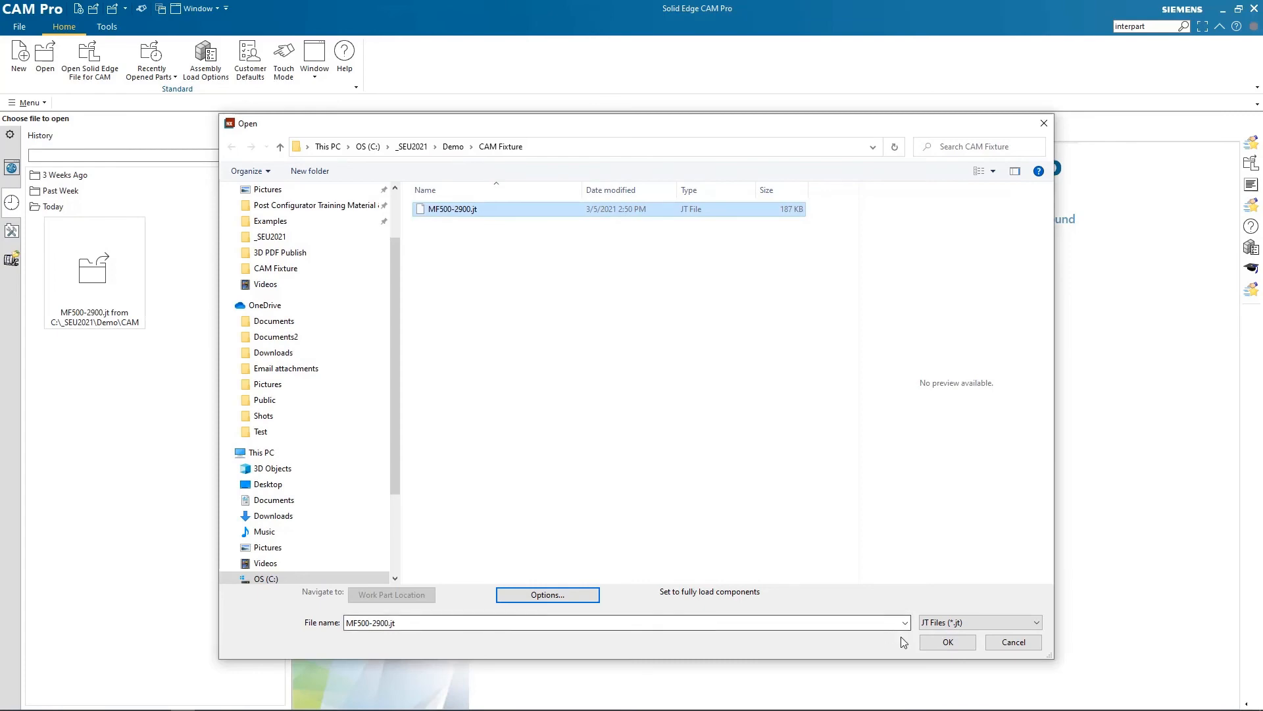
{"action": "left_click", "coordinate": [958, 645]}
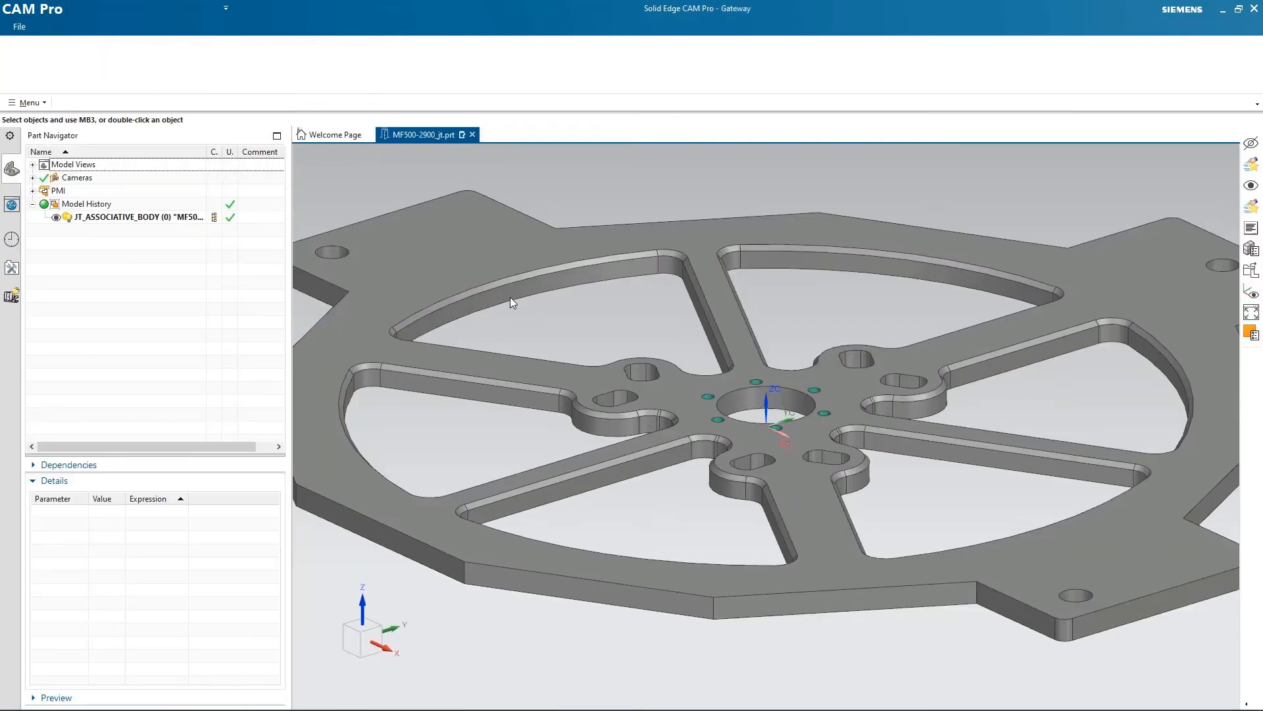
{"action": "scroll", "coordinate": [663, 465], "scroll_direction": "up", "scroll_amount": 1}
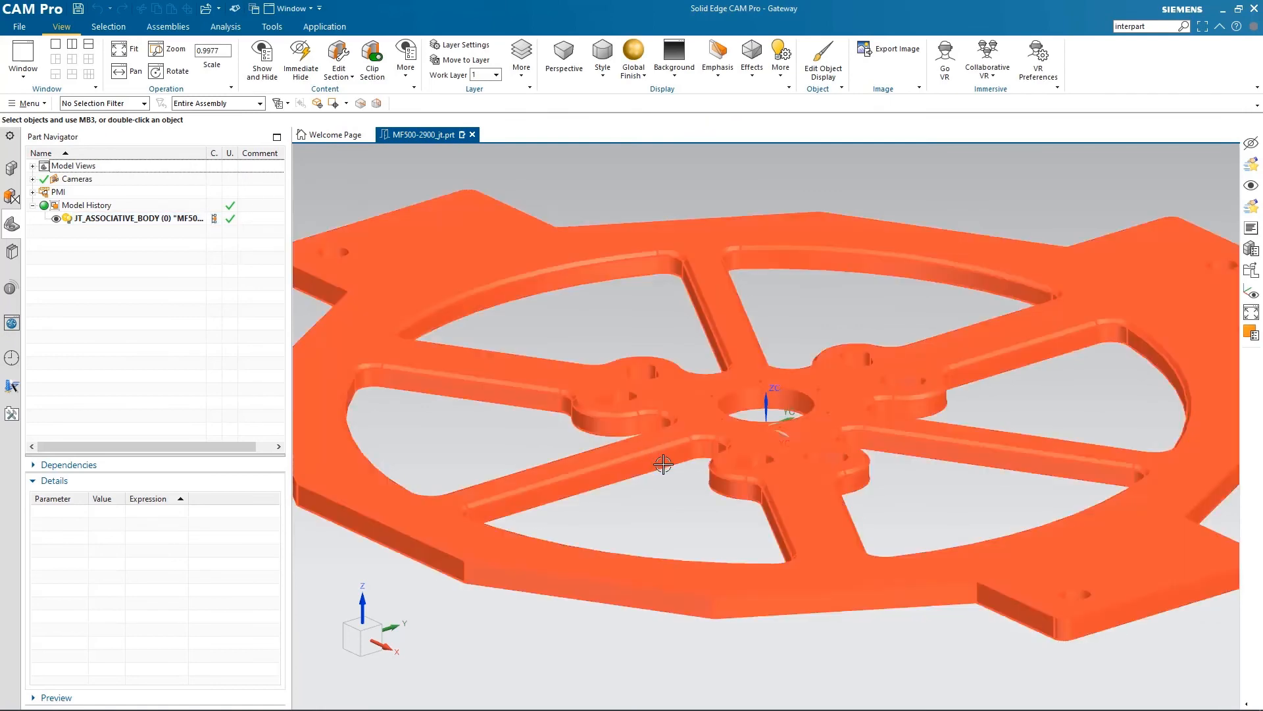
Expand the PMI and Model Views listings of the imported JT part to examine their contents.
{"action": "scroll", "coordinate": [664, 465], "scroll_direction": "down", "scroll_amount": 2}
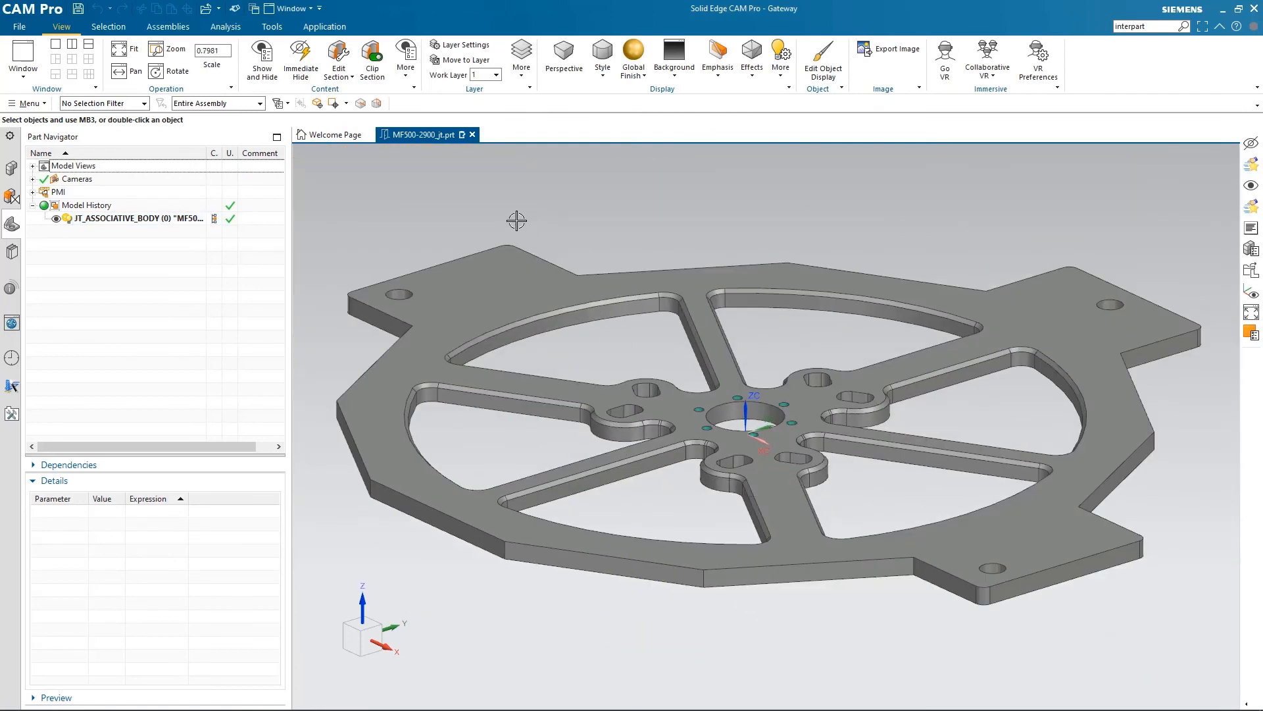
{"action": "left_click", "coordinate": [33, 192]}
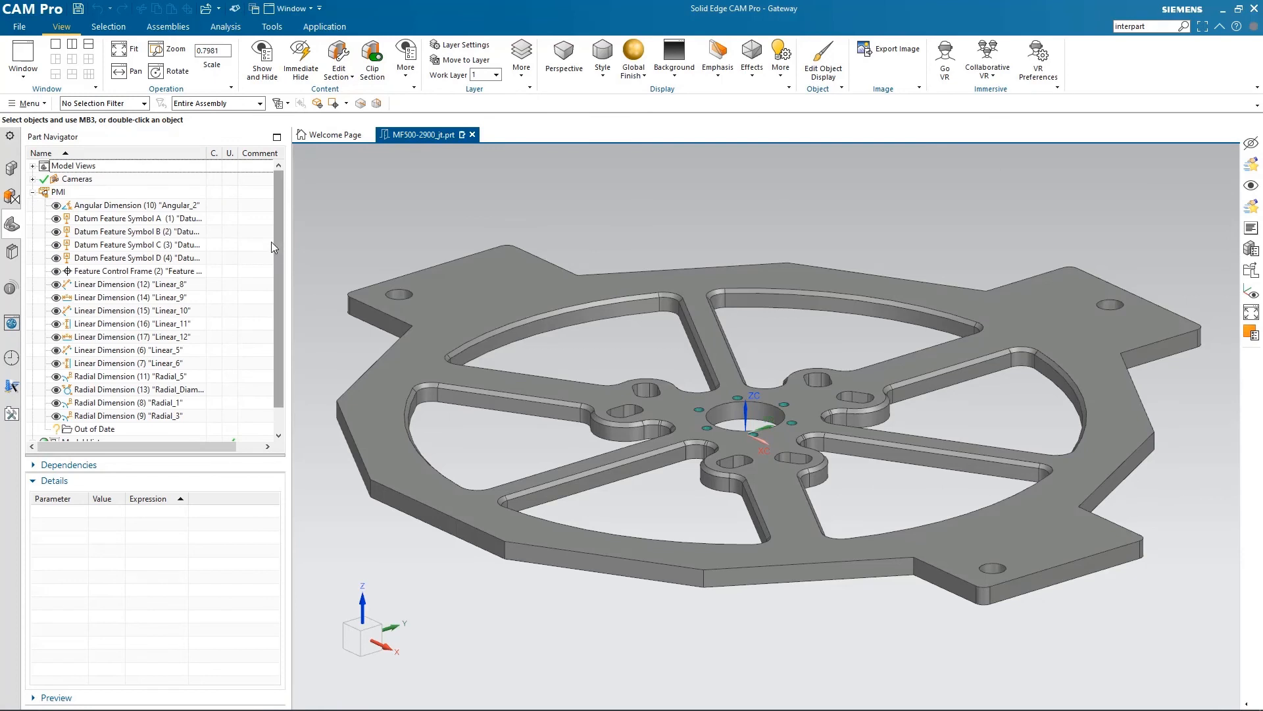
{"action": "left_click", "coordinate": [33, 166]}
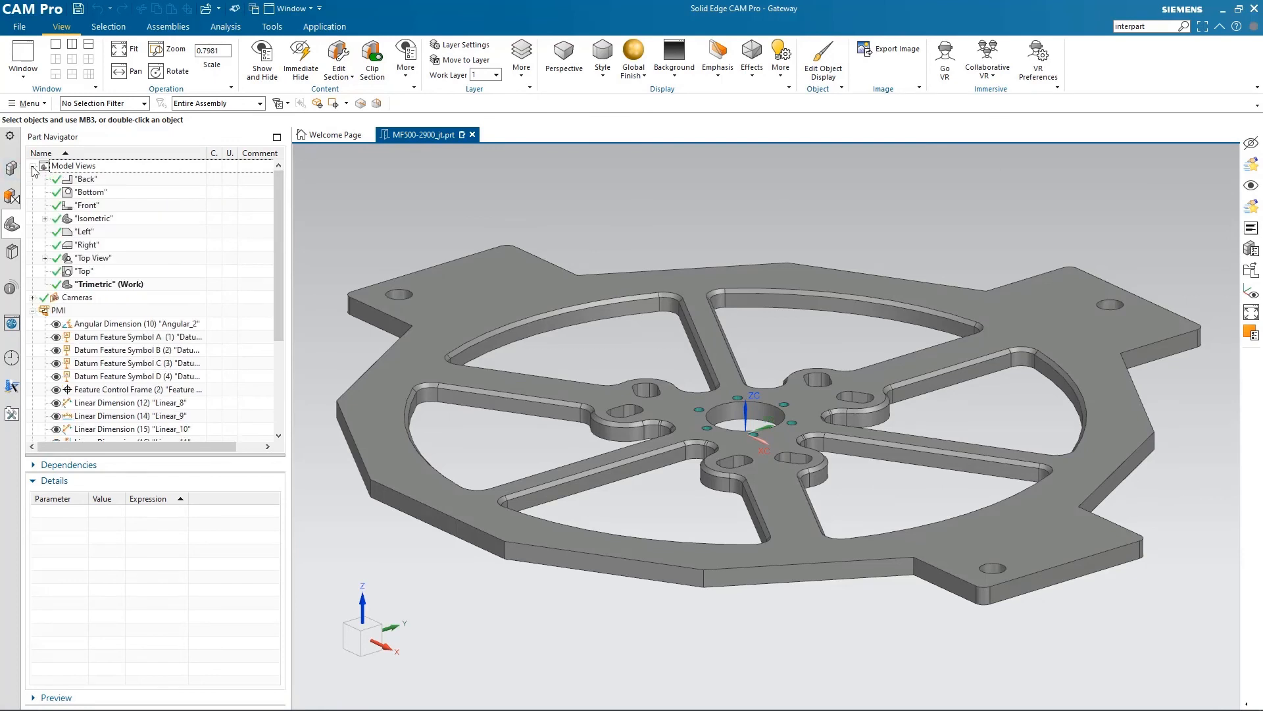
Display the Isometric model view and the Top View in turn to examine the PMI attached to each.
{"action": "left_click", "coordinate": [90, 221]}
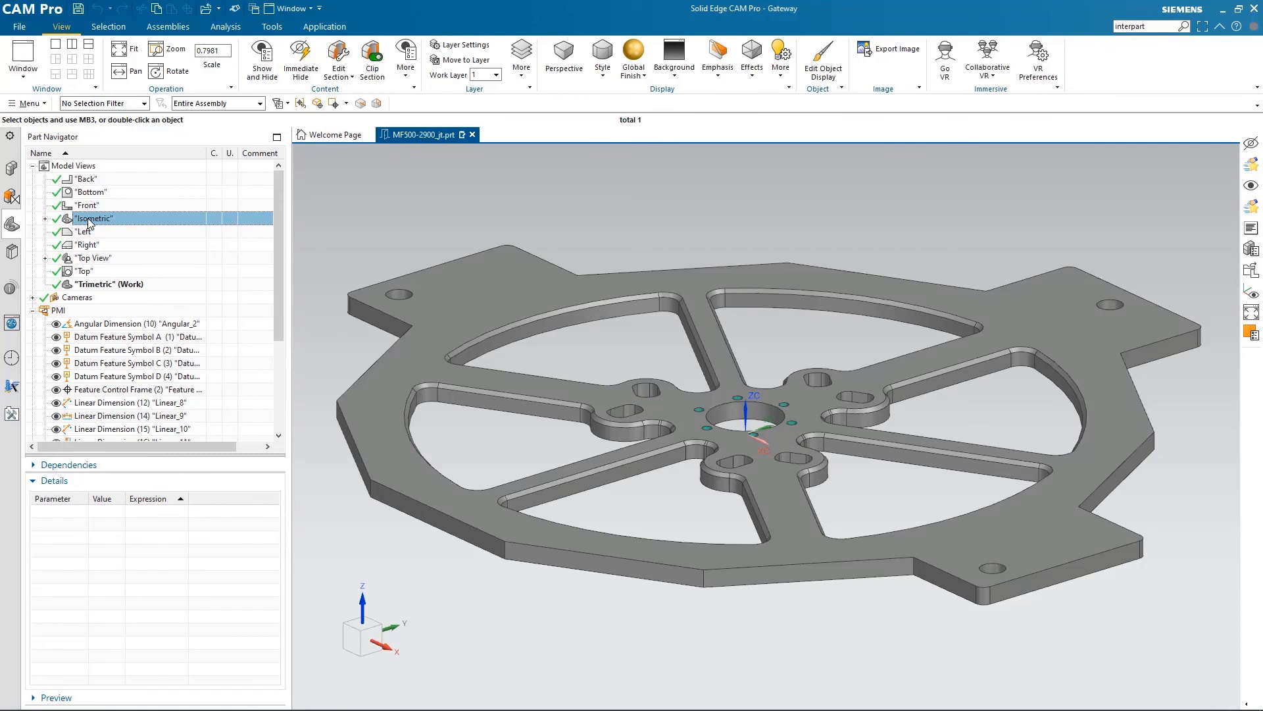
{"action": "double_click", "coordinate": [90, 221]}
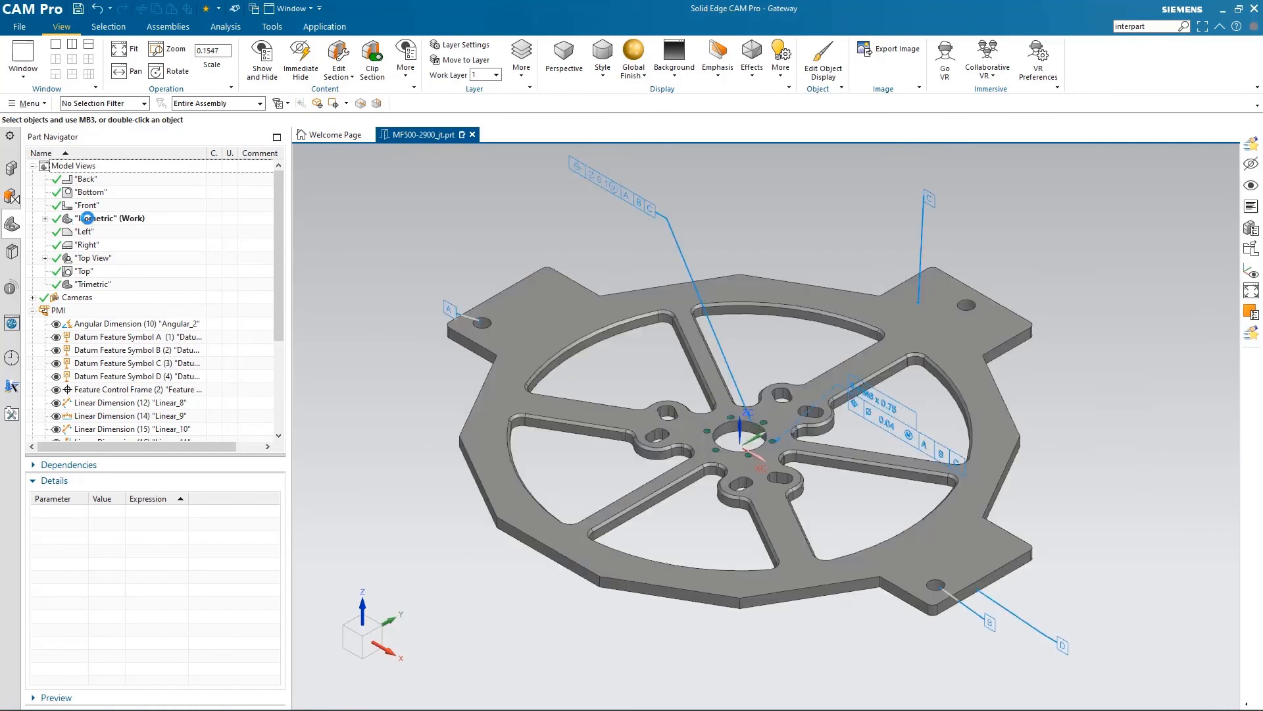
{"action": "double_click", "coordinate": [87, 259]}
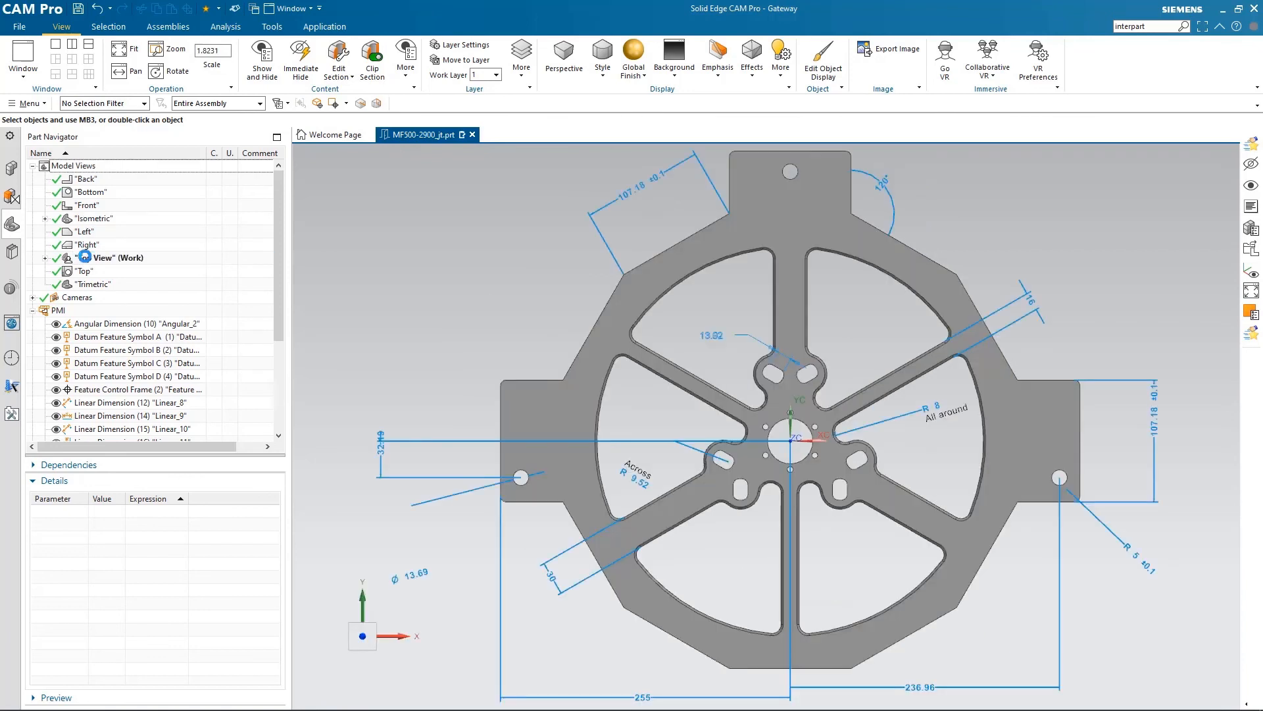